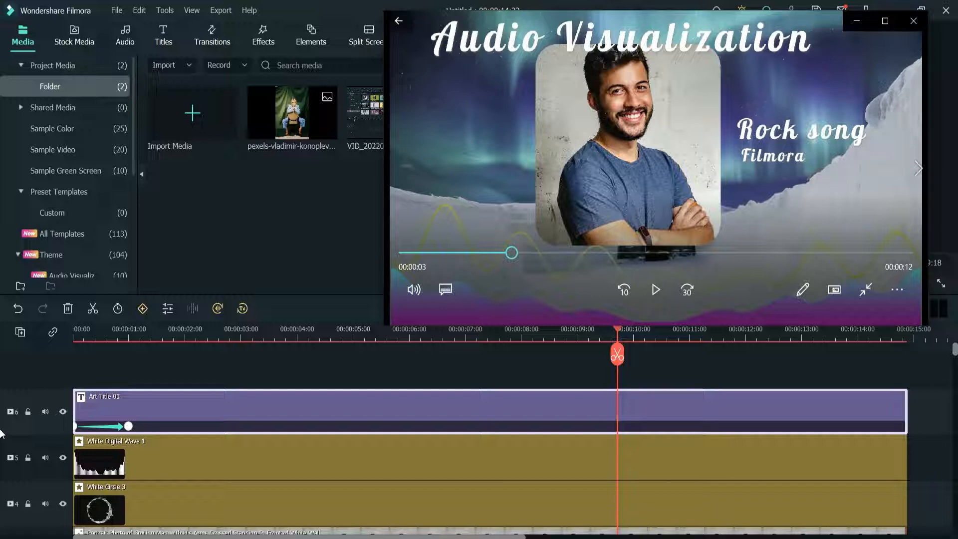
Step: Play the two finished Audio Visualization sample videos to examine how their waveforms move with the music
left_click(655, 290)
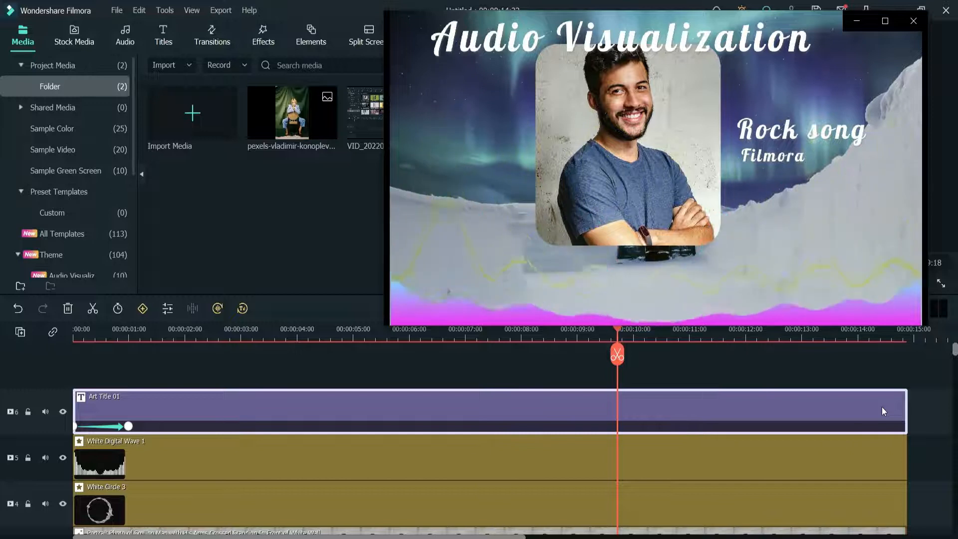
left_click(654, 294)
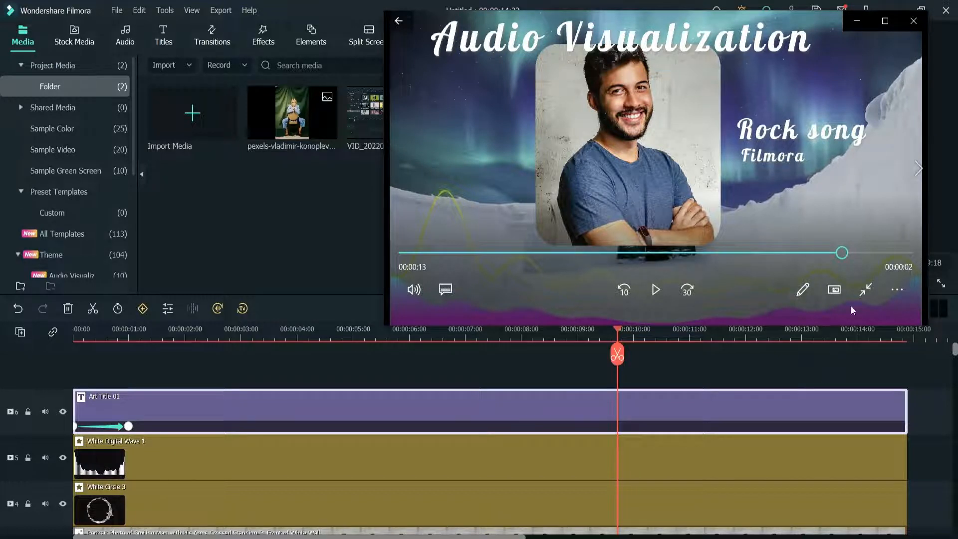
left_click(919, 175)
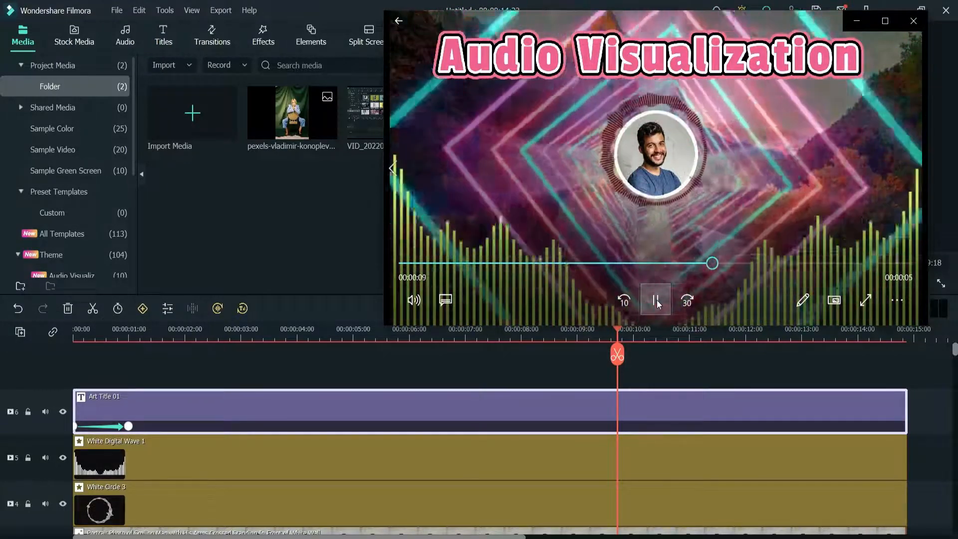
left_click(657, 301)
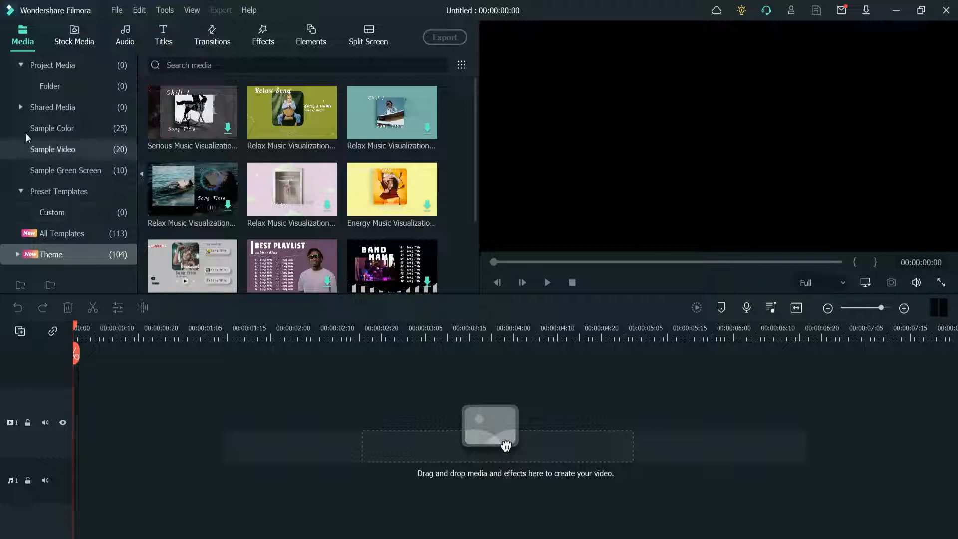
Step: Add the Relax Music Visualization Playlist 04 template from the Audio Visualization theme to the timeline and preview it
left_click(18, 254)
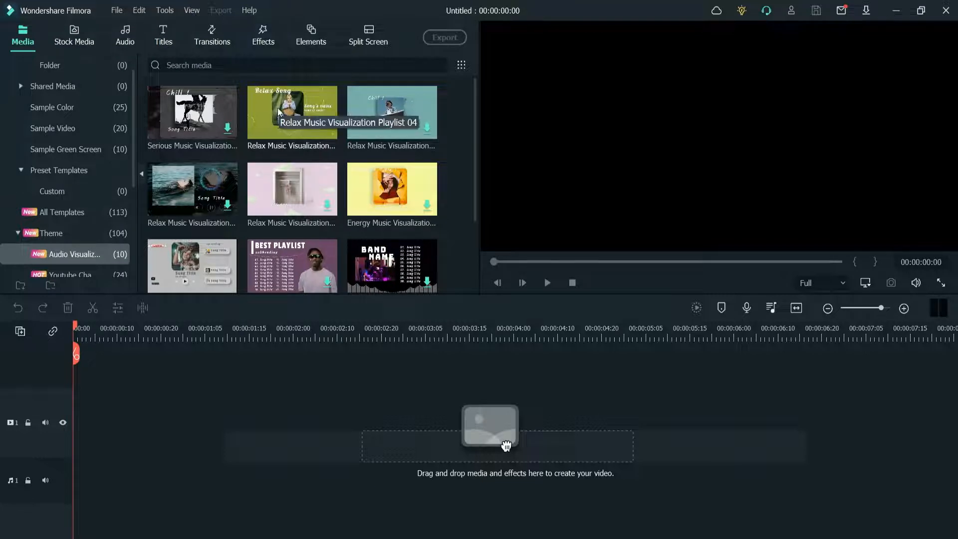
left_click_drag(278, 111, 360, 394)
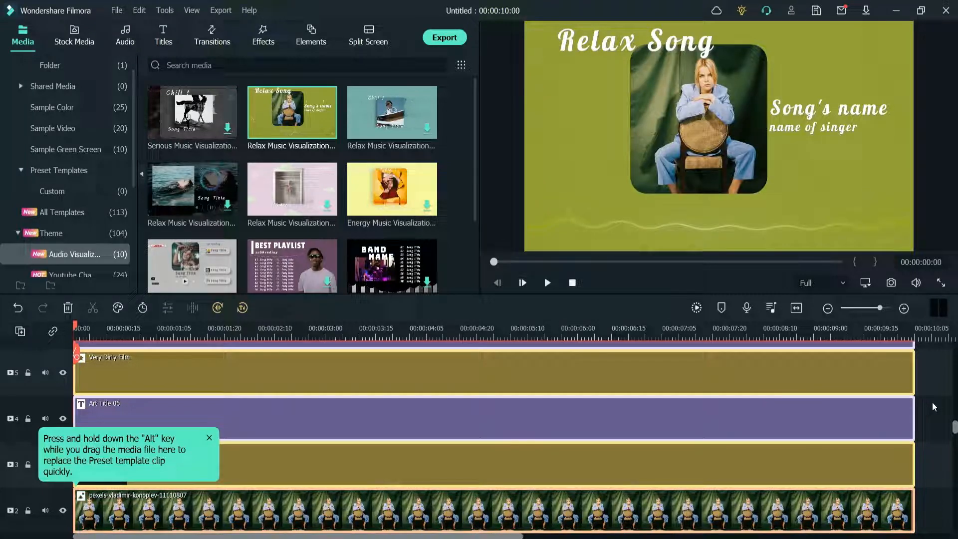
left_click(546, 286)
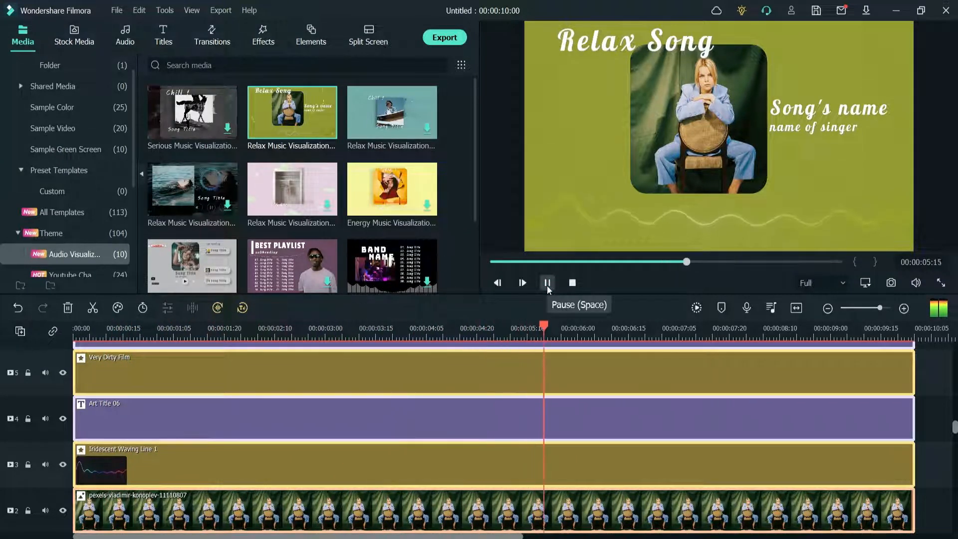
left_click(547, 283)
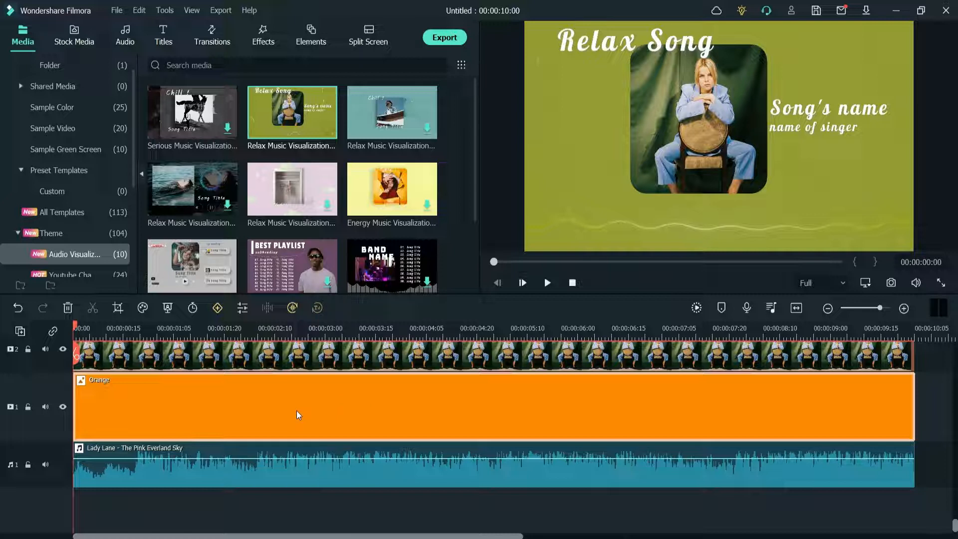
Step: Replace the Orange background clip on video track 1 with the Aurora Borealis image from the downloaded stock media
left_click(65, 43)
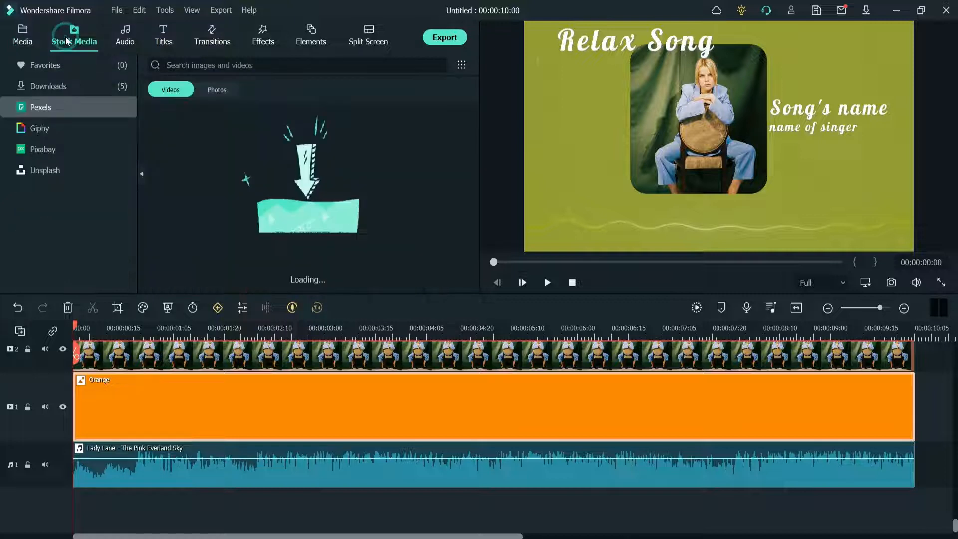
left_click(60, 86)
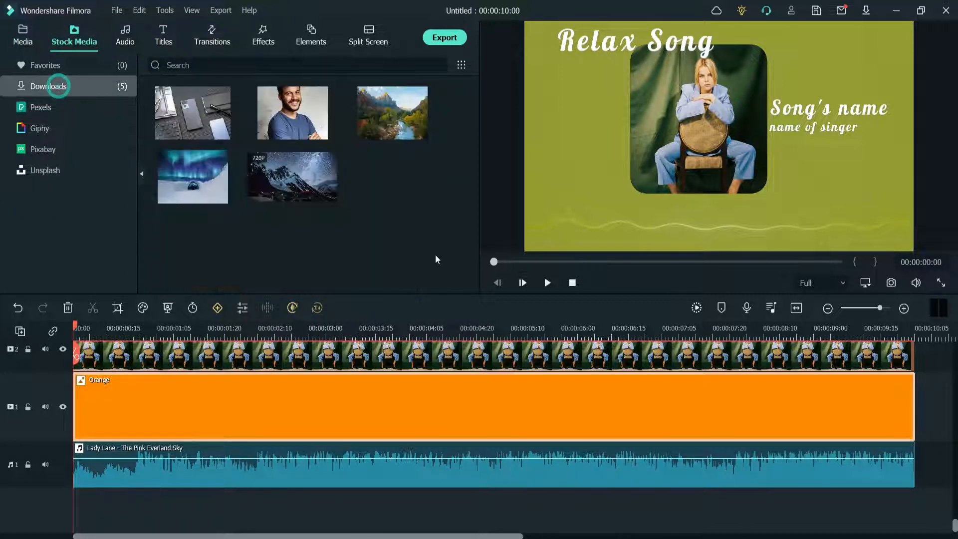
mouse_move(276, 186)
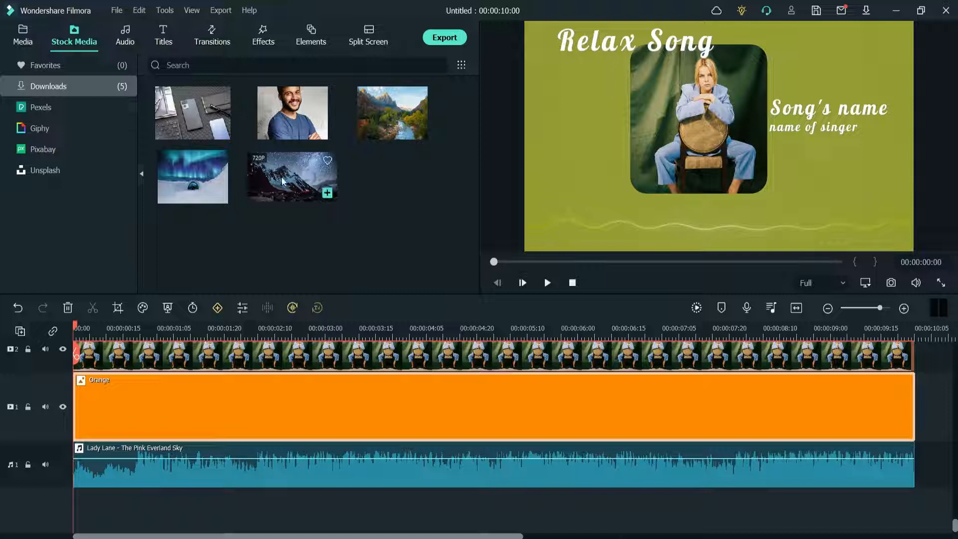
left_click(199, 443)
key("Delete")
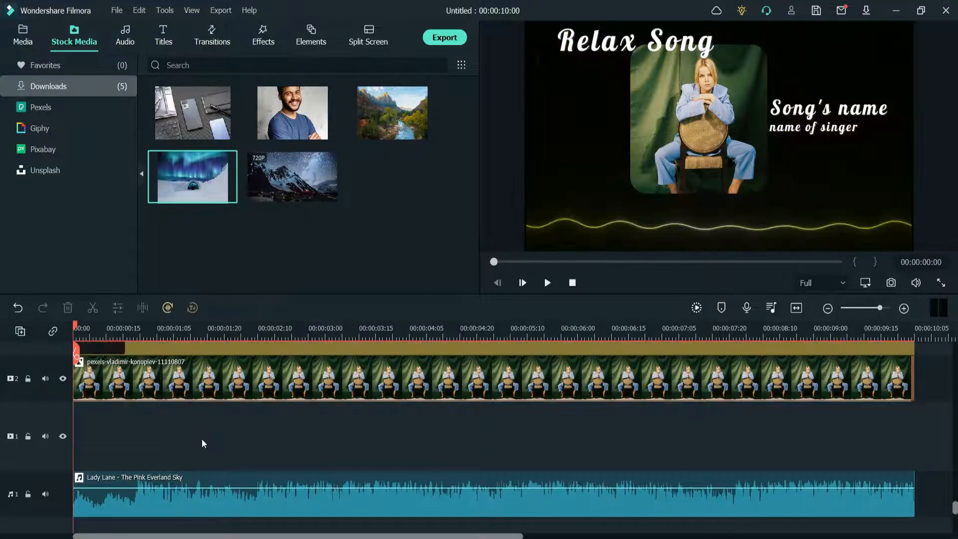
left_click_drag(179, 173, 74, 526)
scroll(655, 413, "down", 2)
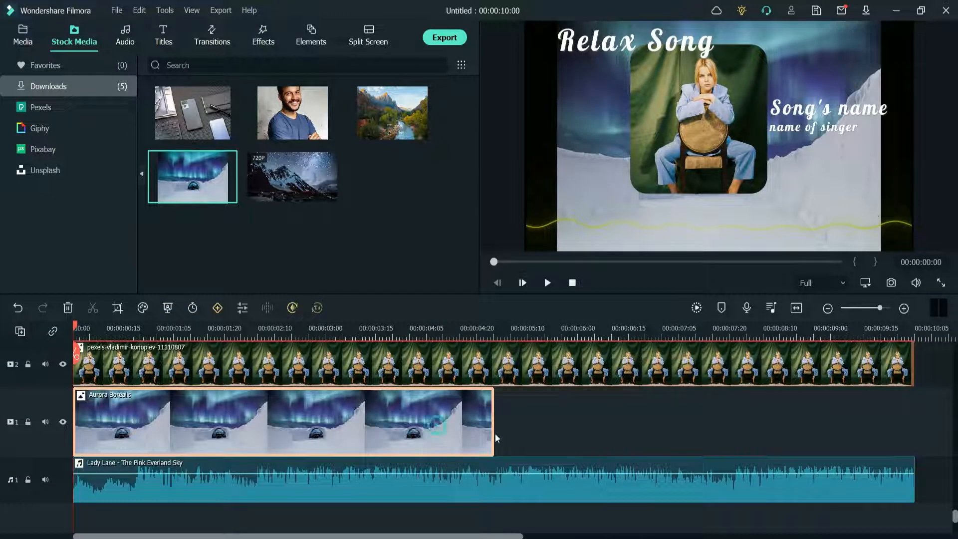
Step: Extend the Aurora Borealis clip to the end of the template's other tracks and apply Crop to Fit
left_click_drag(493, 431, 911, 443)
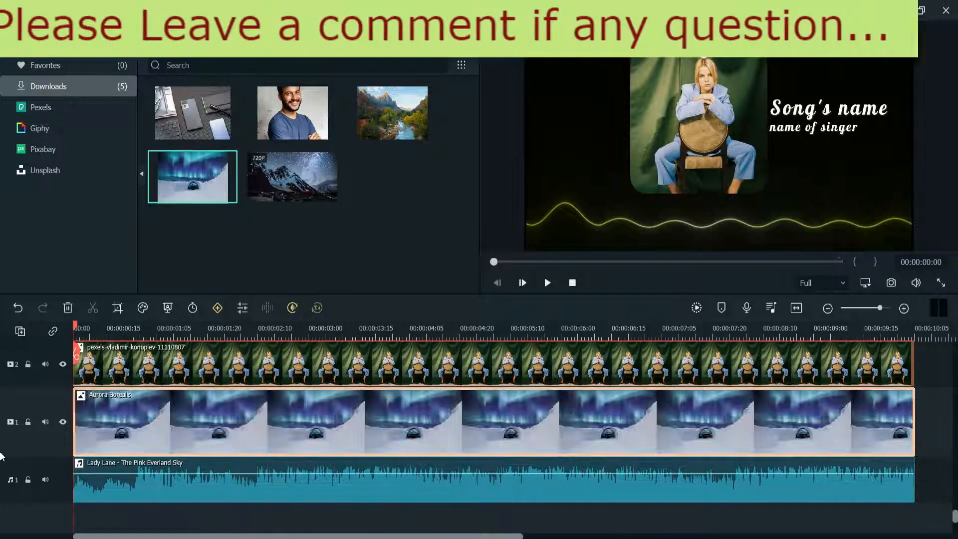
right_click(245, 419)
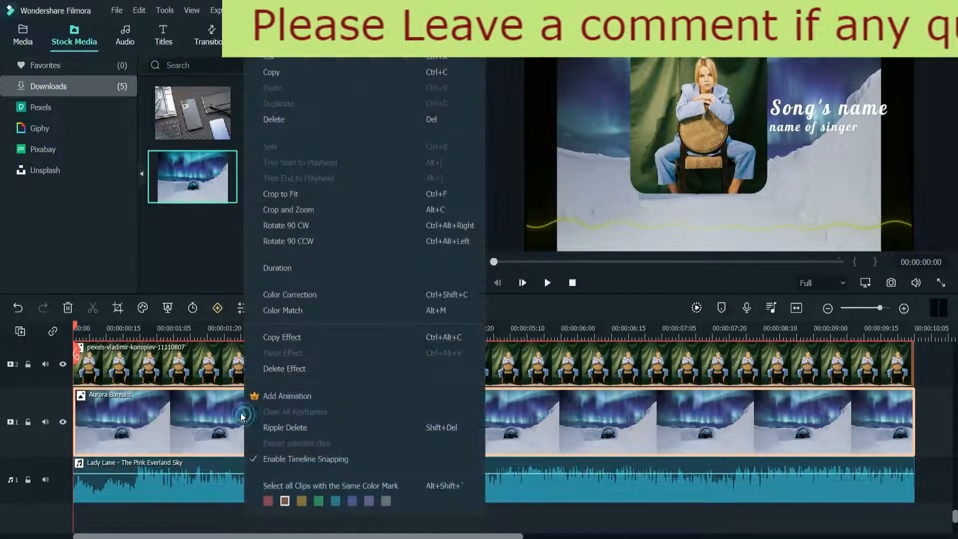
left_click(305, 196)
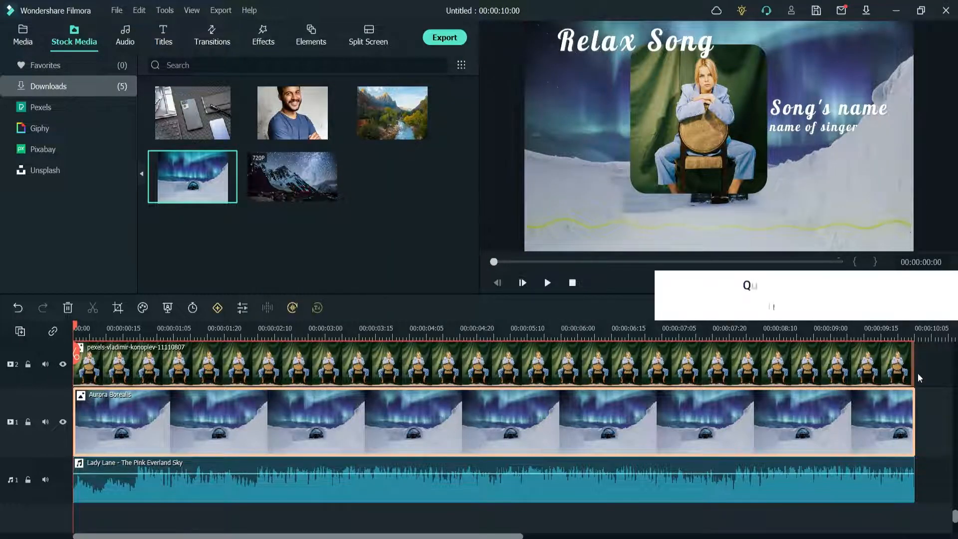
Step: Replace the seated woman's photo on video track 2 with the downloaded portrait of the smiling man with crossed arms
left_click(680, 95)
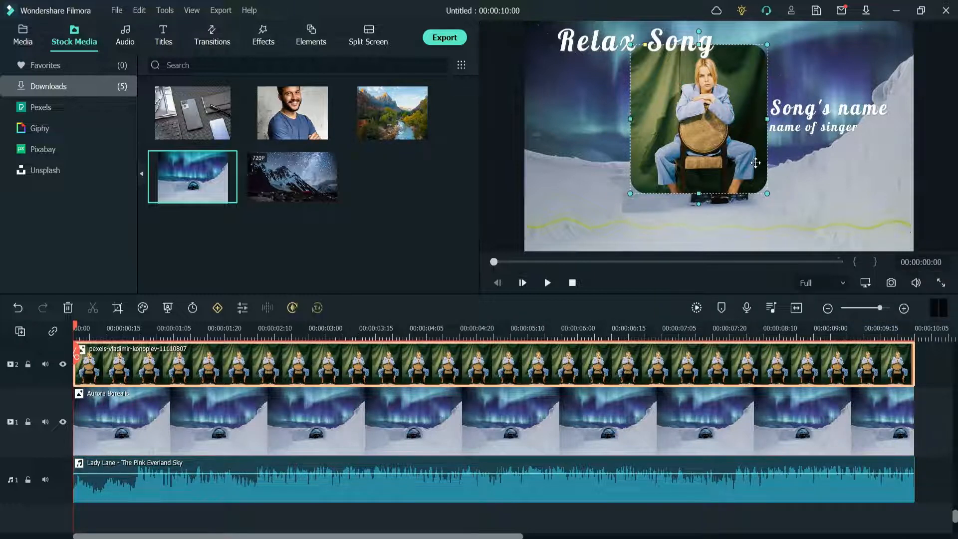
left_click(418, 218)
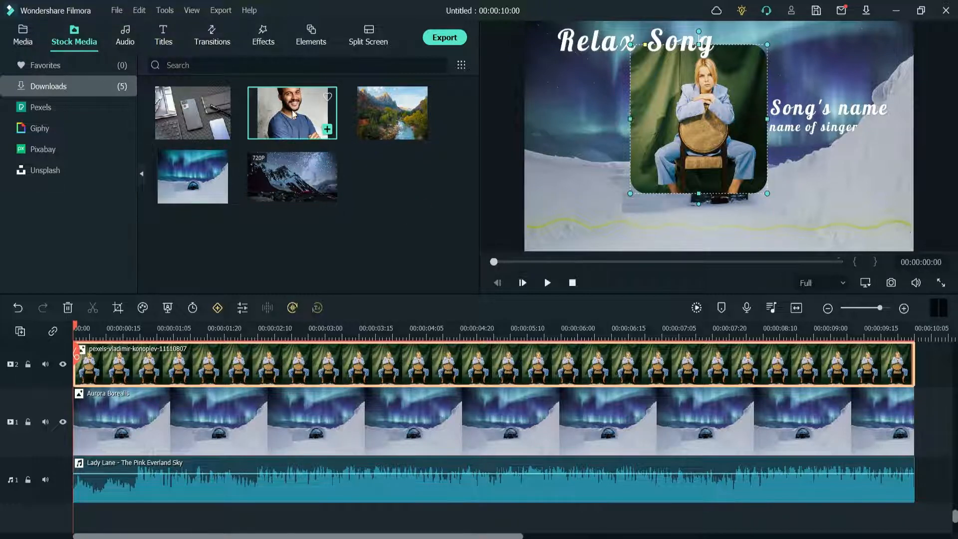
left_click_drag(294, 114, 106, 427)
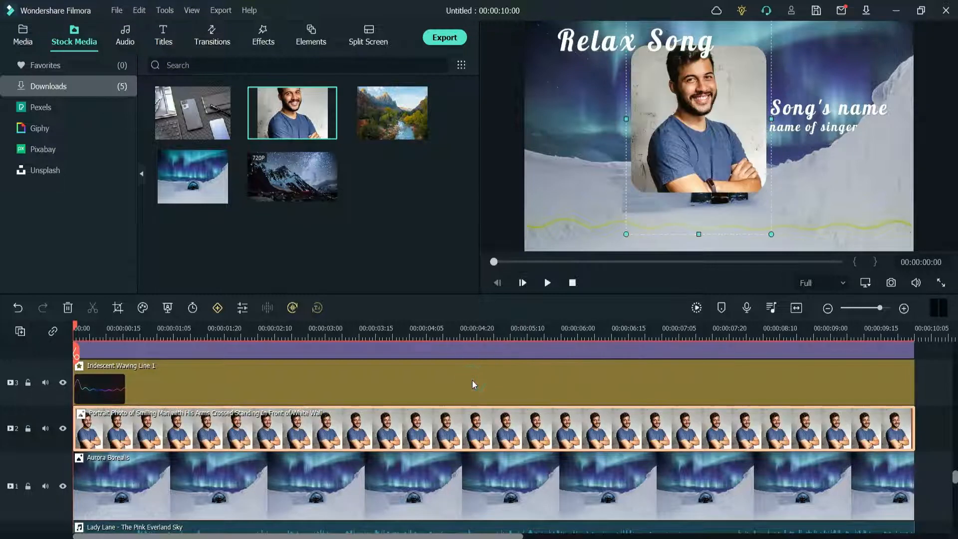
Step: Change the "Relax Song" heading to "Audio Visualization" and shift it slightly right to centre it in the frame
left_click(579, 44)
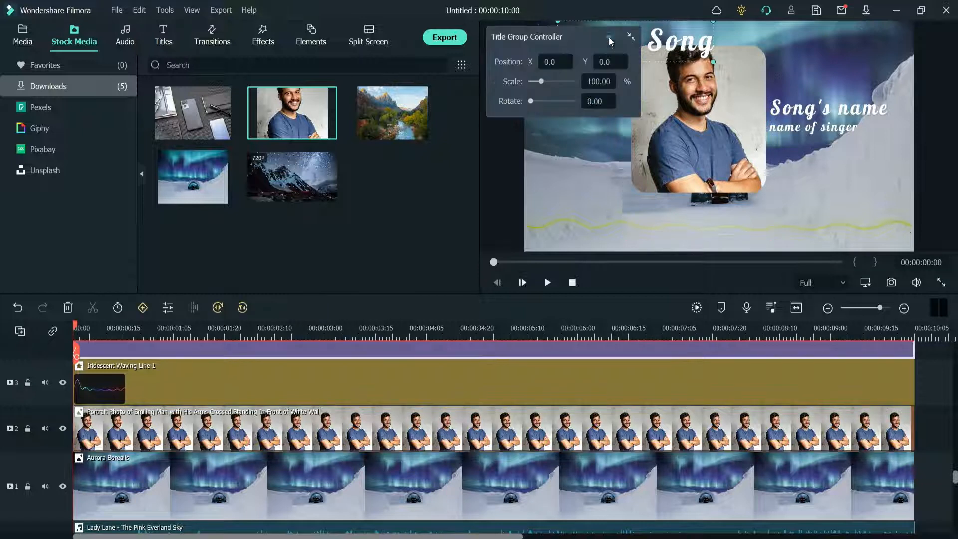
double_click(674, 43)
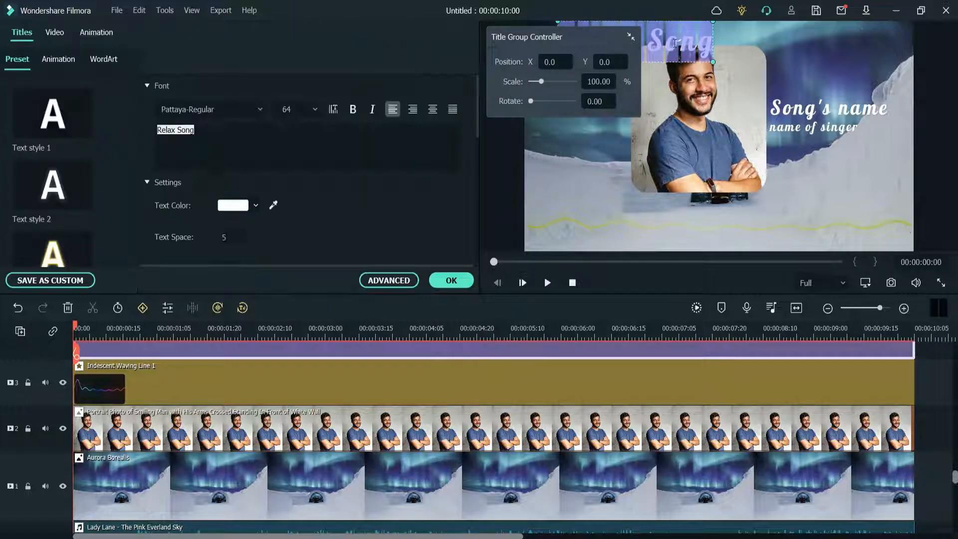
type("Audio Visualiza")
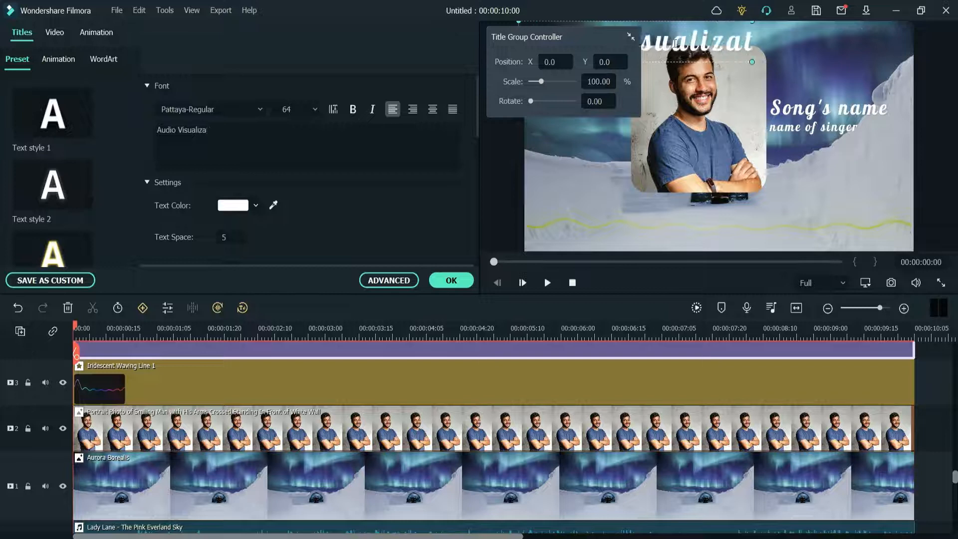
type("tion")
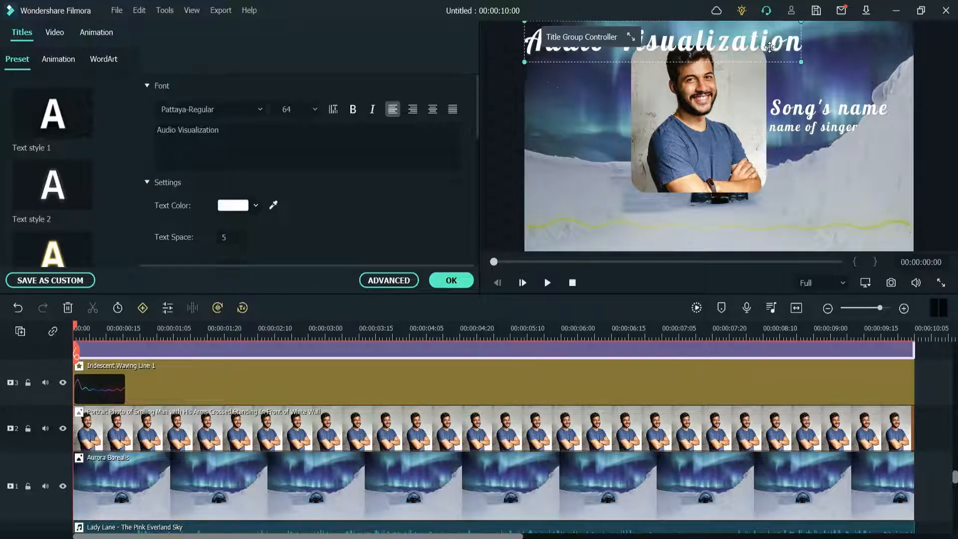
left_click_drag(770, 47, 801, 46)
Step: Change the "Song's name" placeholder text to "Rock song"
double_click(826, 109)
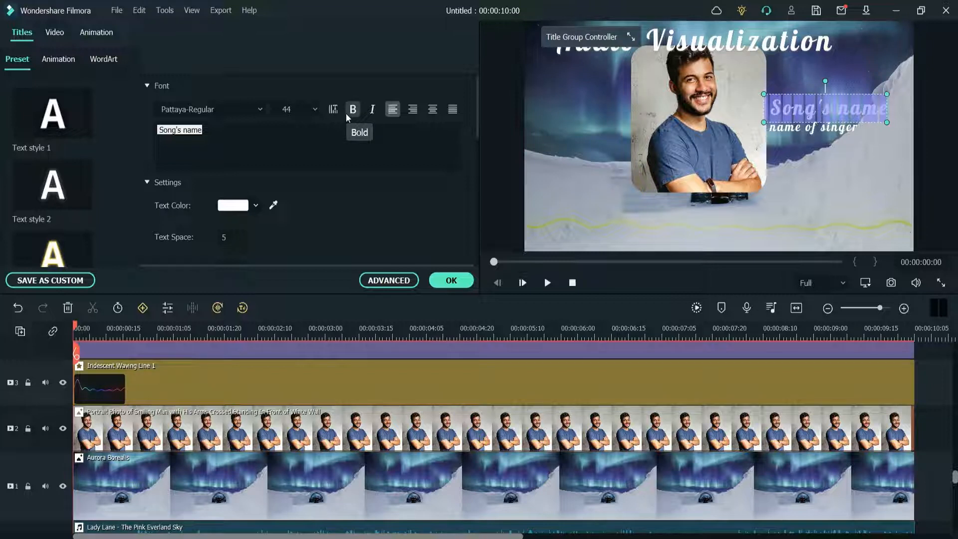
type("So")
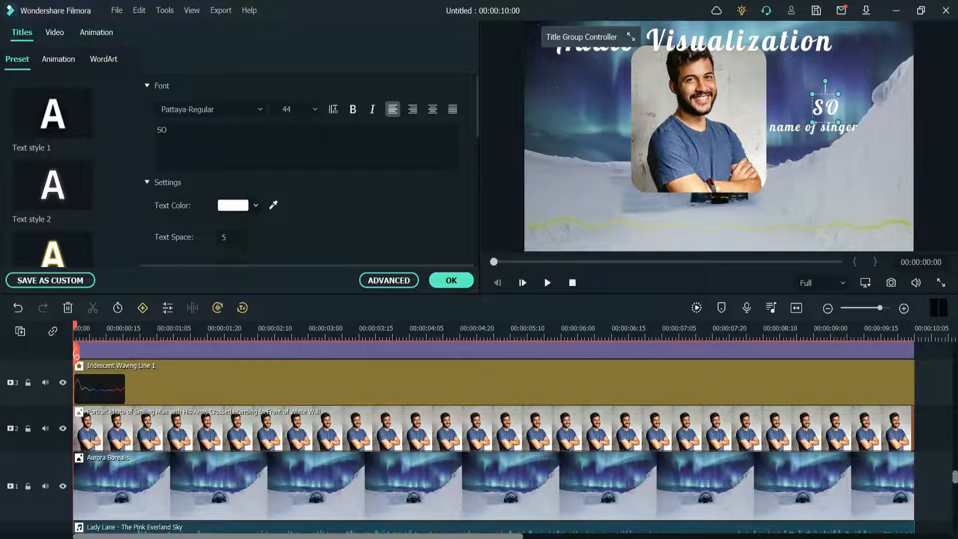
key("BackSpace")
key("BackSpace")
type("Rock song")
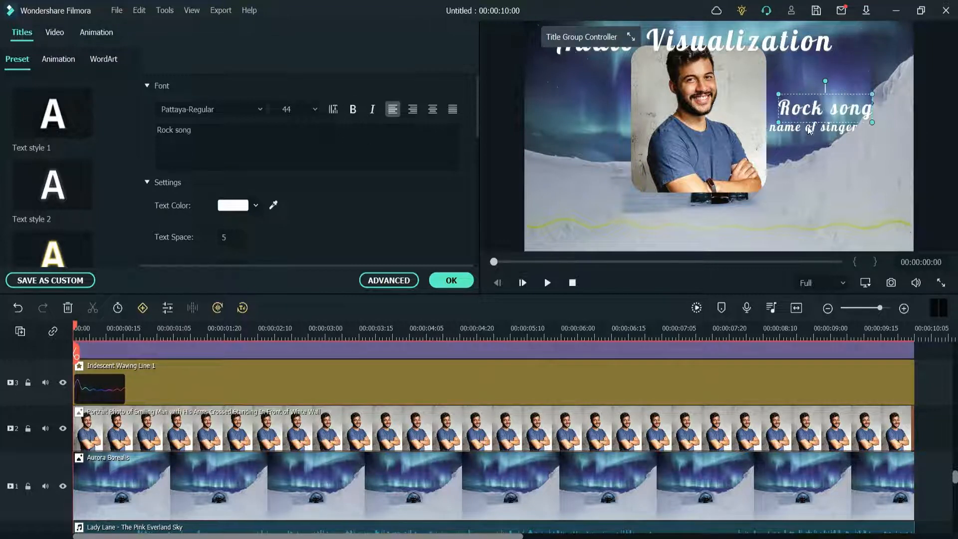
Step: Change the "name of singer" placeholder to "Filmora" and shift it slightly left under the song title
double_click(809, 129)
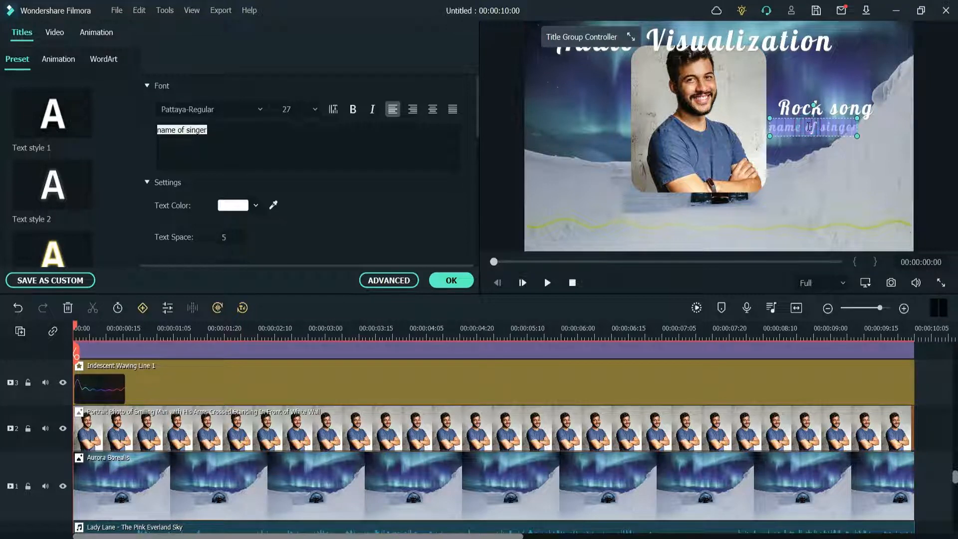
type("Filmora")
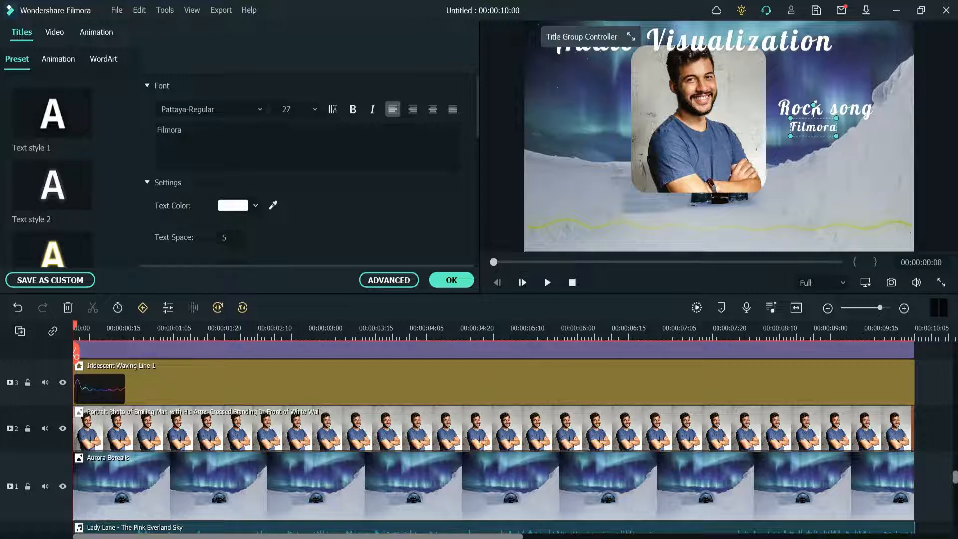
left_click(869, 164)
left_click_drag(810, 130, 801, 131)
left_click(840, 146)
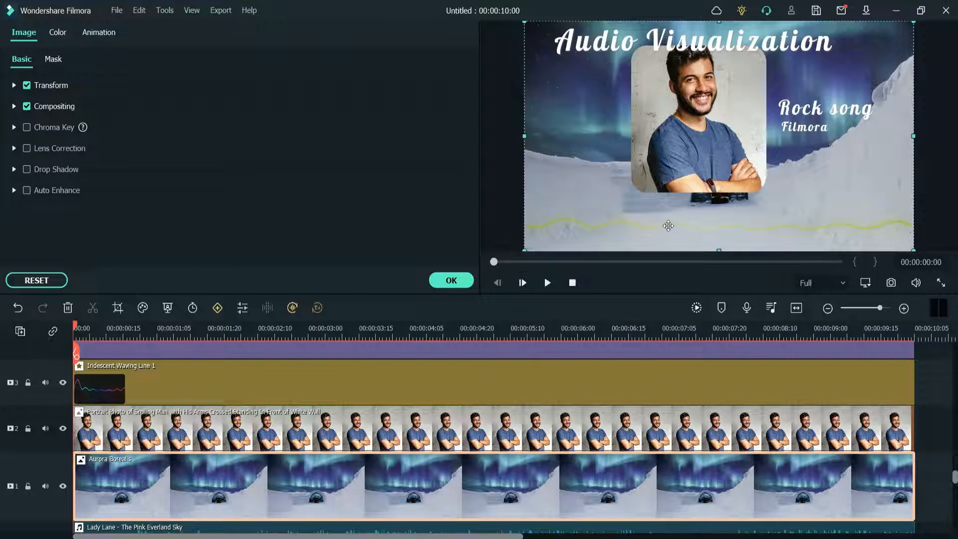
Step: View the Iridescent Waving Line 1 effect settings and play the first few seconds to examine its motion
left_click(380, 384)
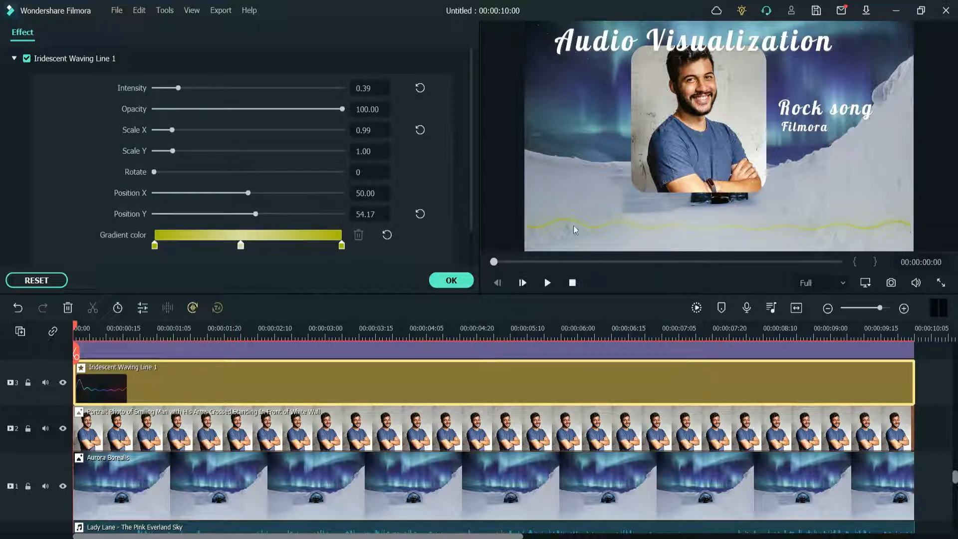
left_click(447, 285)
key("space")
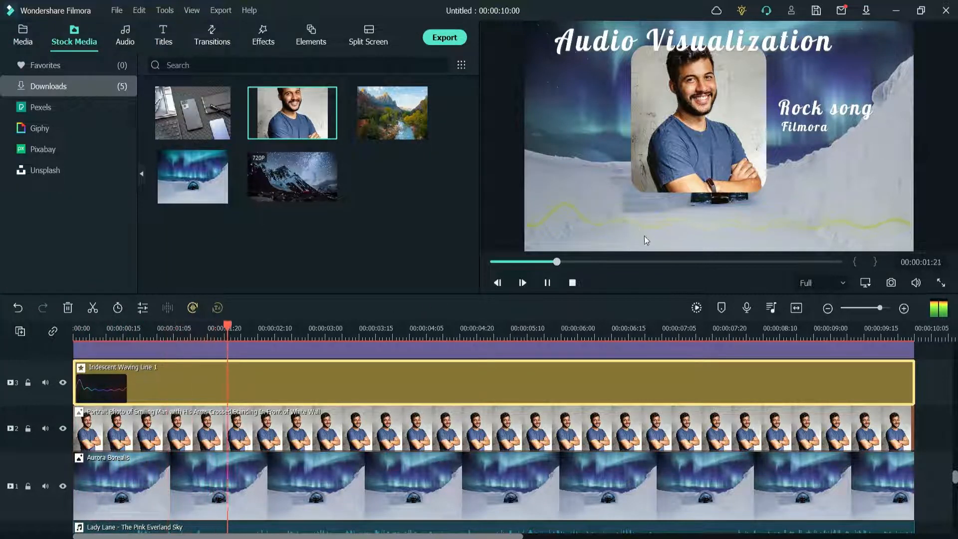
key("space")
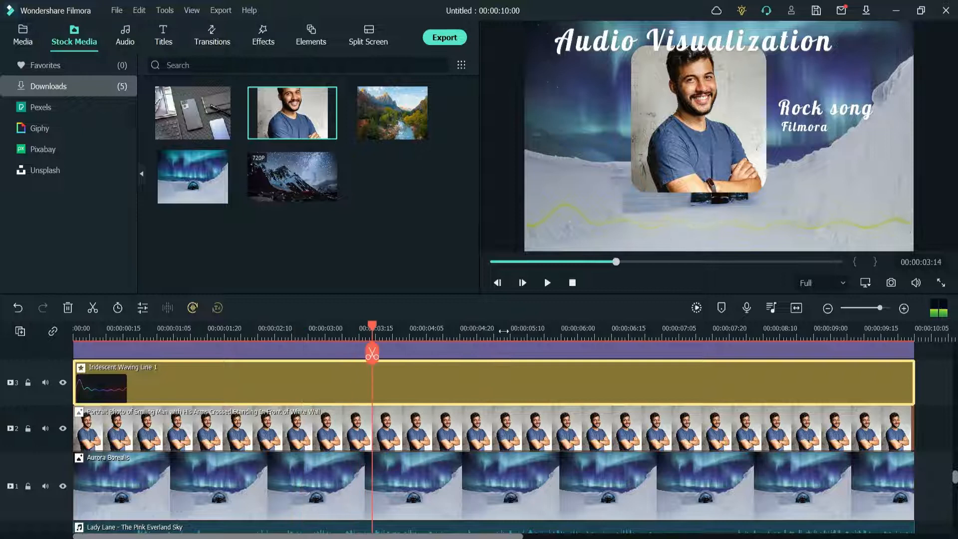
Step: Set the Iridescent Waving Line 1 effect's intensity to 0.73, opacity to 92.72 and Scale Y to 1.06
double_click(226, 380)
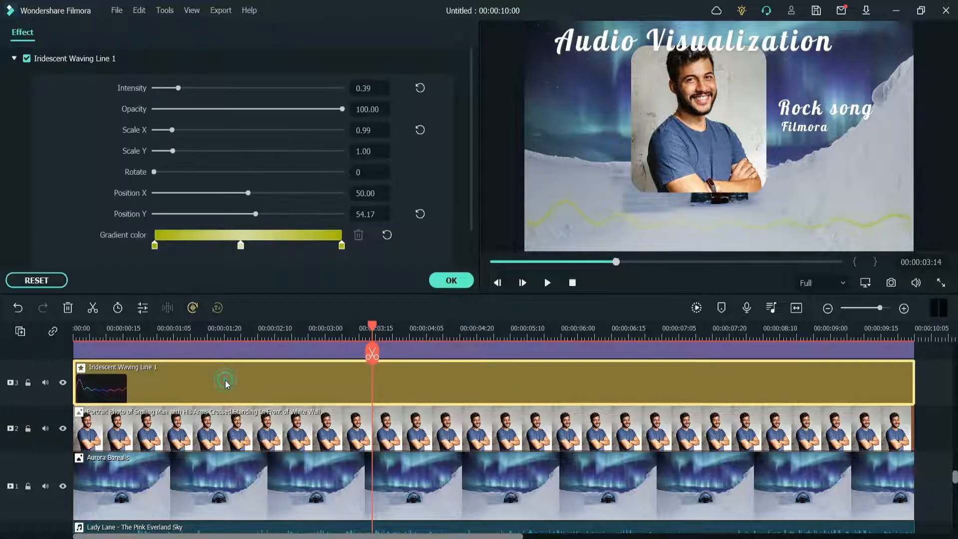
mouse_move(180, 87)
left_mouse_down()
mouse_move(202, 91)
mouse_move(193, 91)
left_mouse_up()
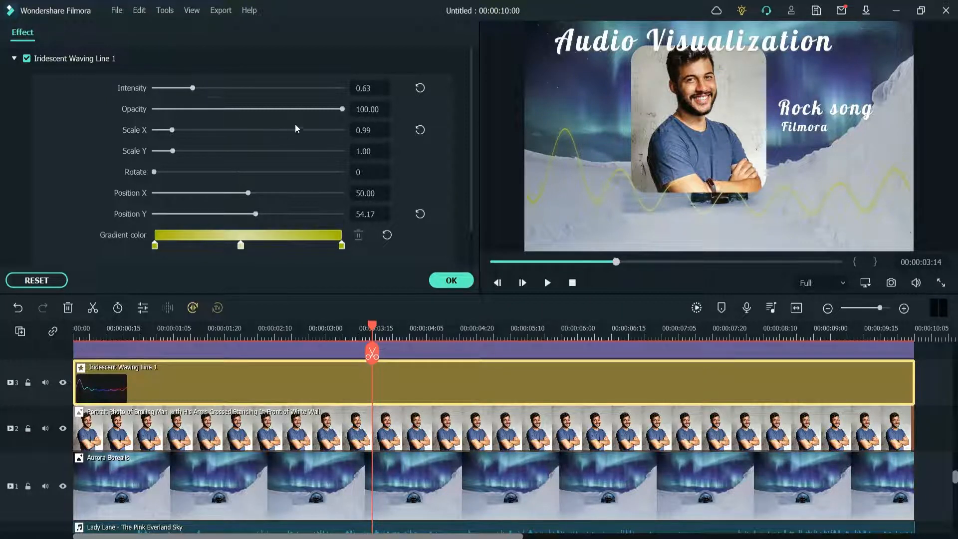
left_click_drag(341, 109, 327, 111)
left_click_drag(196, 87, 199, 88)
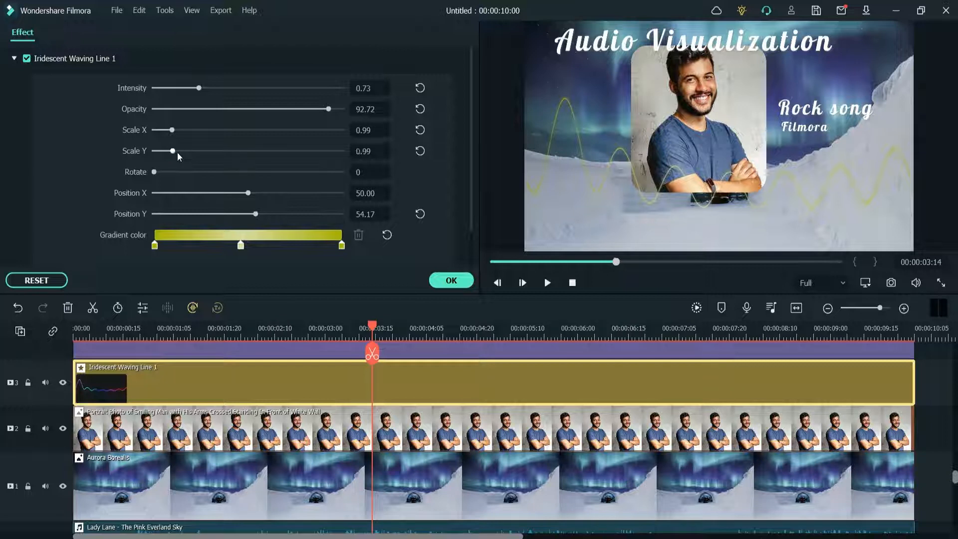
left_click_drag(178, 153, 176, 152)
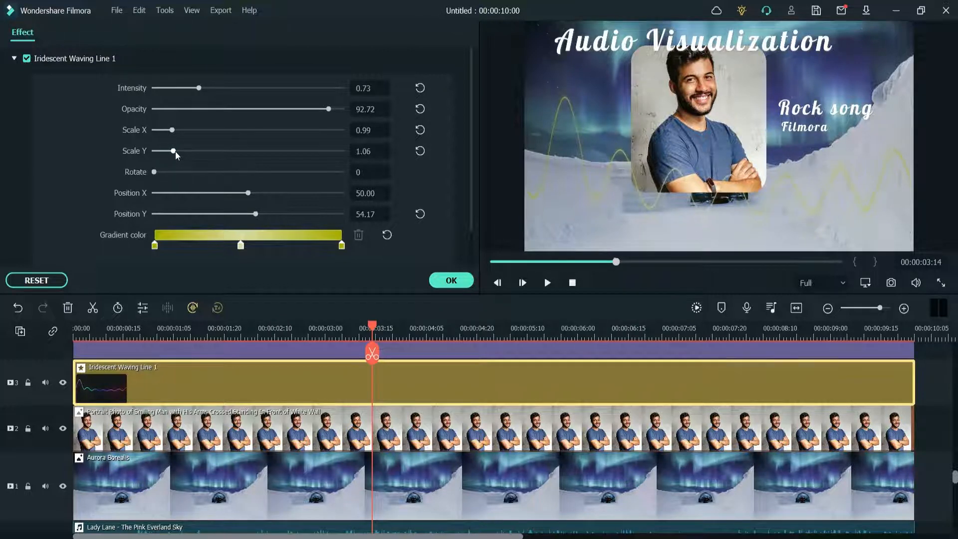
left_click(451, 280)
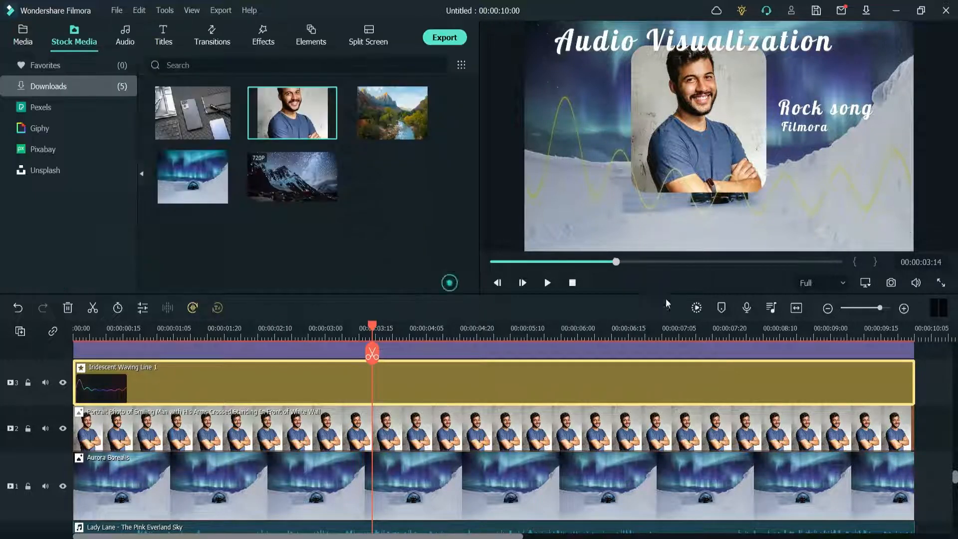
Step: Replace the soundtrack on the audio track with Big Stomp and Clap from the favourite audio, starting at the beginning
scroll(727, 355, "down", 2)
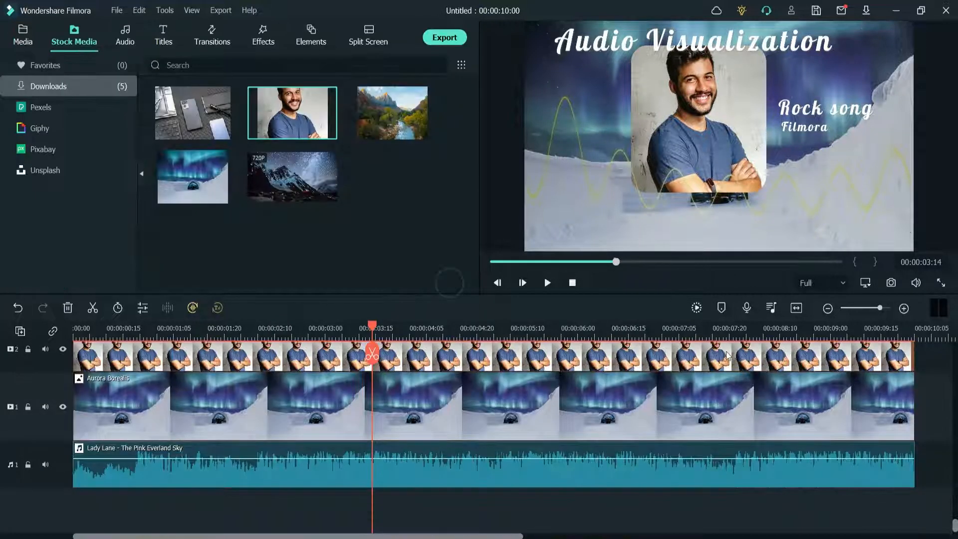
left_click(276, 478)
key("Delete")
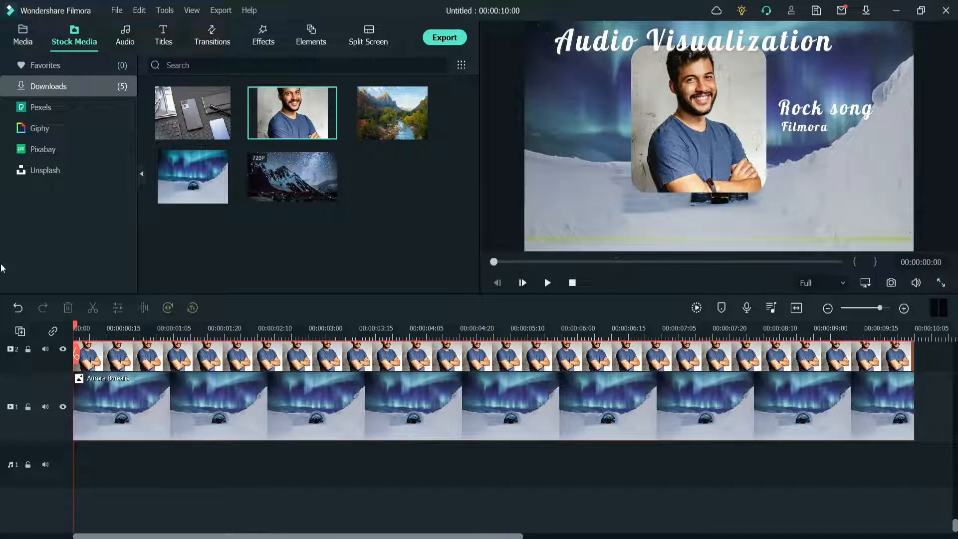
left_click(123, 39)
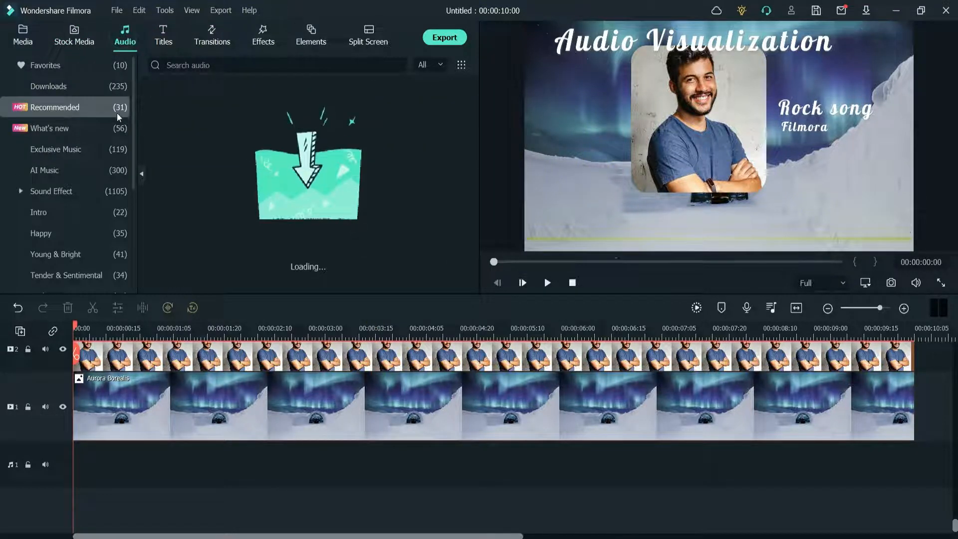
left_click(42, 86)
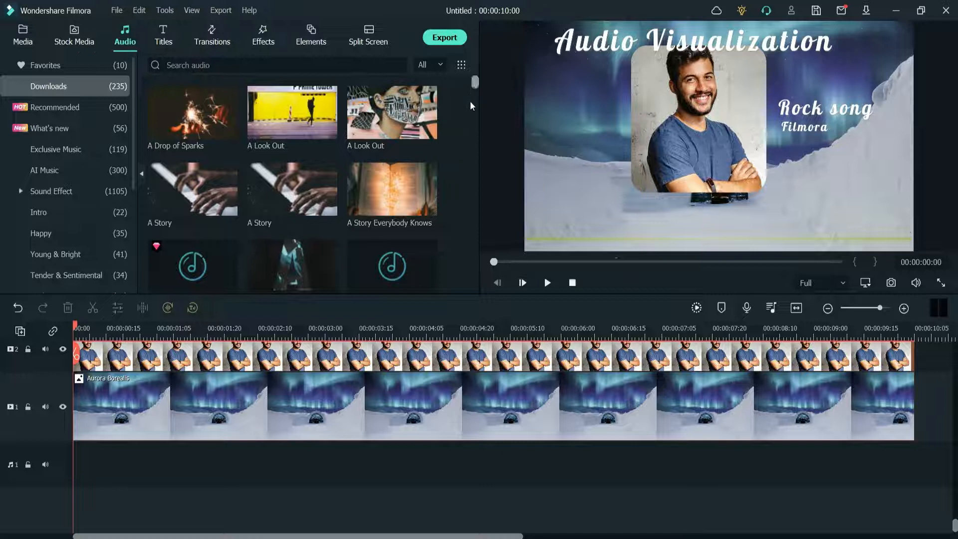
left_click(63, 67)
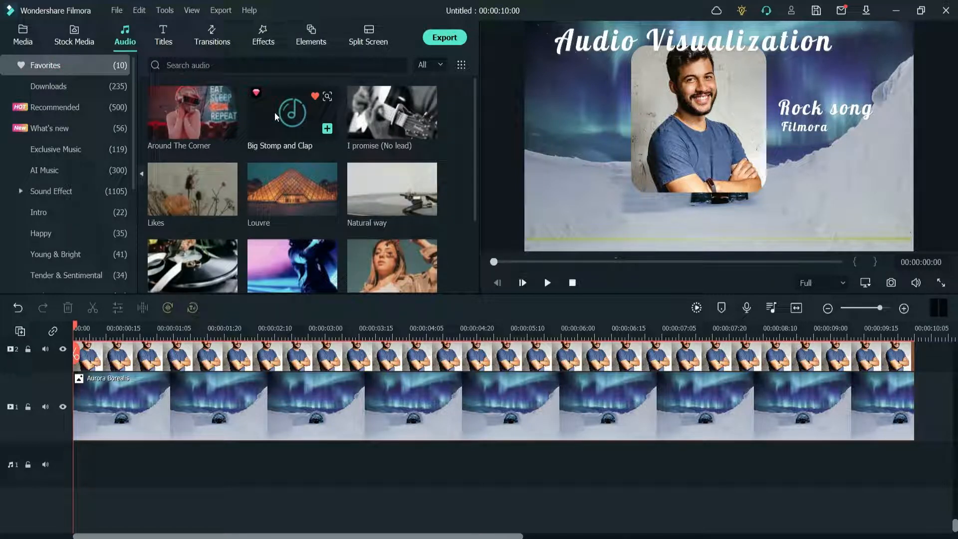
left_click_drag(274, 112, 54, 463)
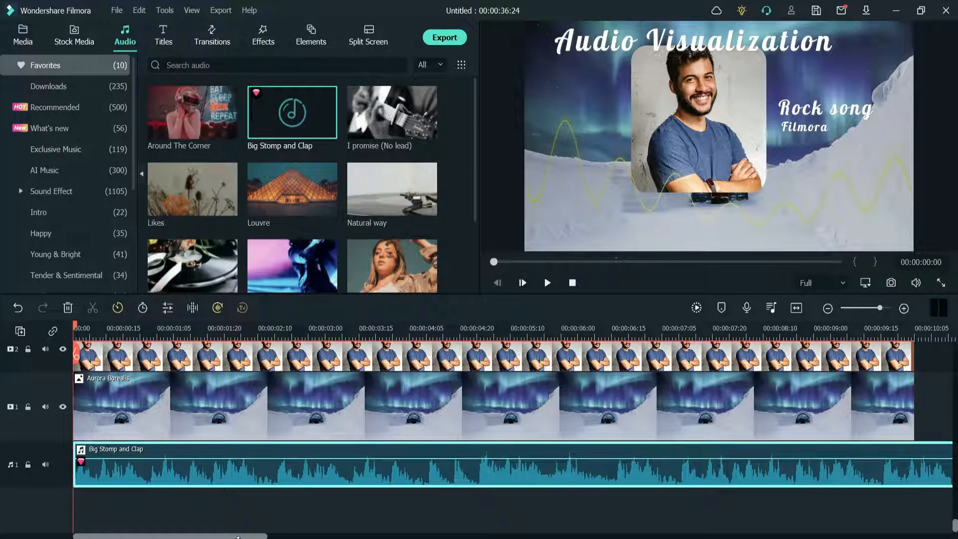
Step: Split the Big Stomp and Clap audio at 00:00:15:01 and delete the part after the cut
left_click_drag(238, 536, 388, 532)
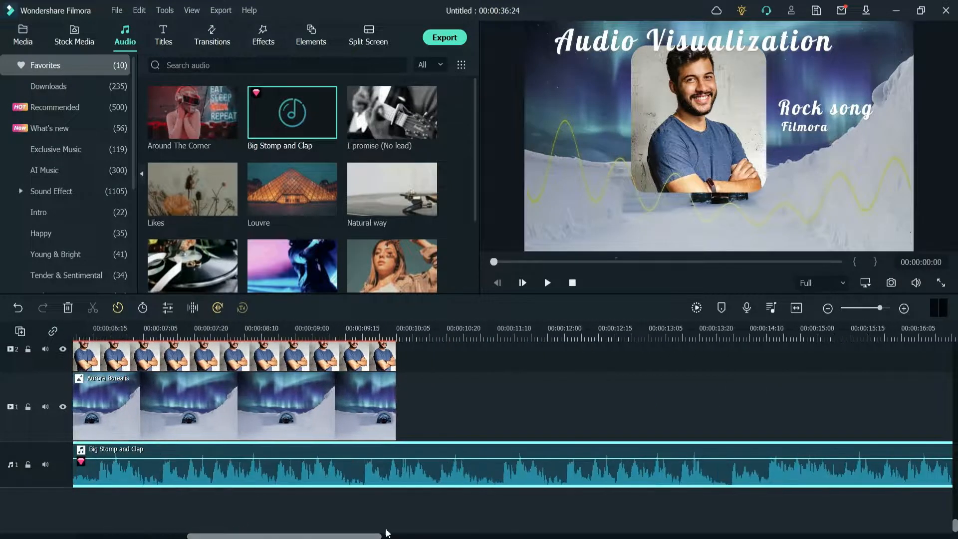
left_click(820, 334)
left_click(820, 355)
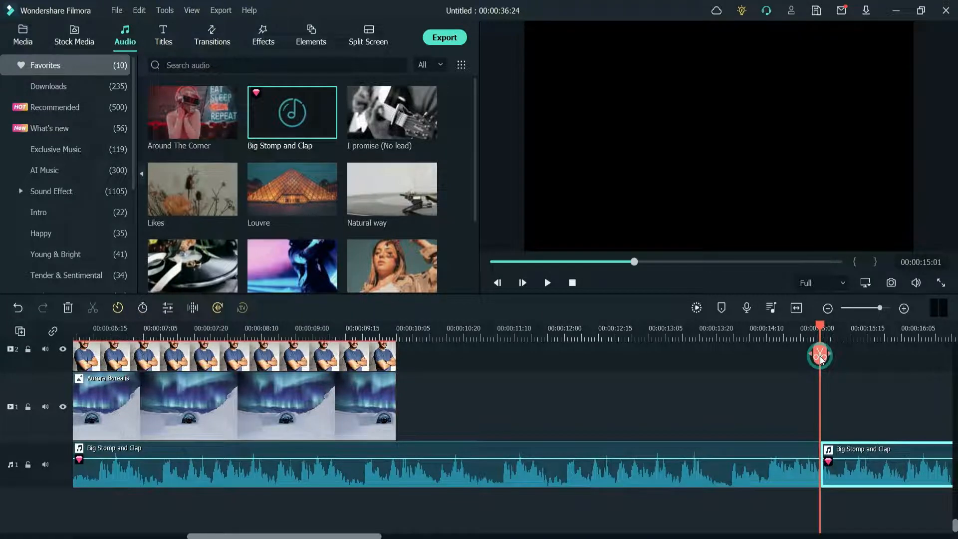
key("Delete")
Step: Extend the background, photo, title and effect clips to match the audio's end at 00:00:15:01
left_click(361, 447)
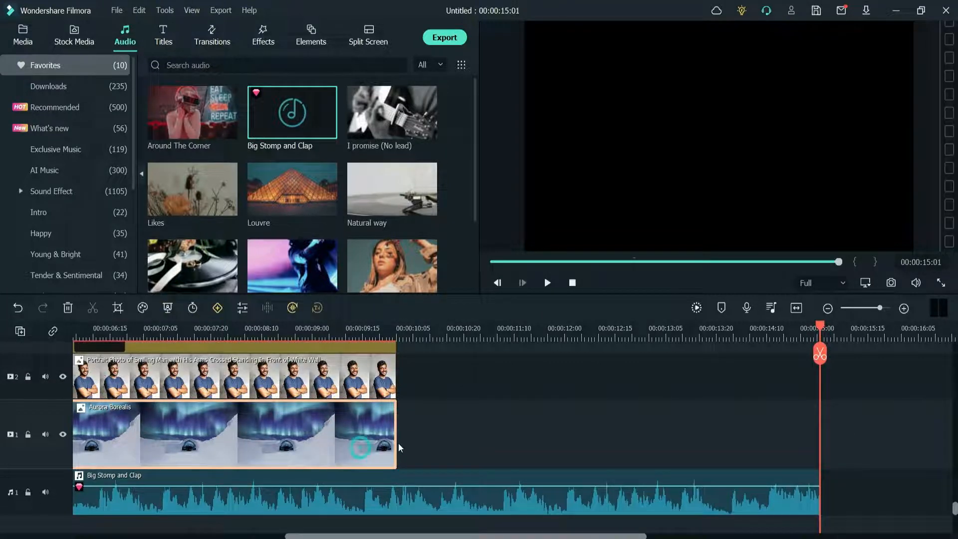
scroll(402, 442, "up", 1)
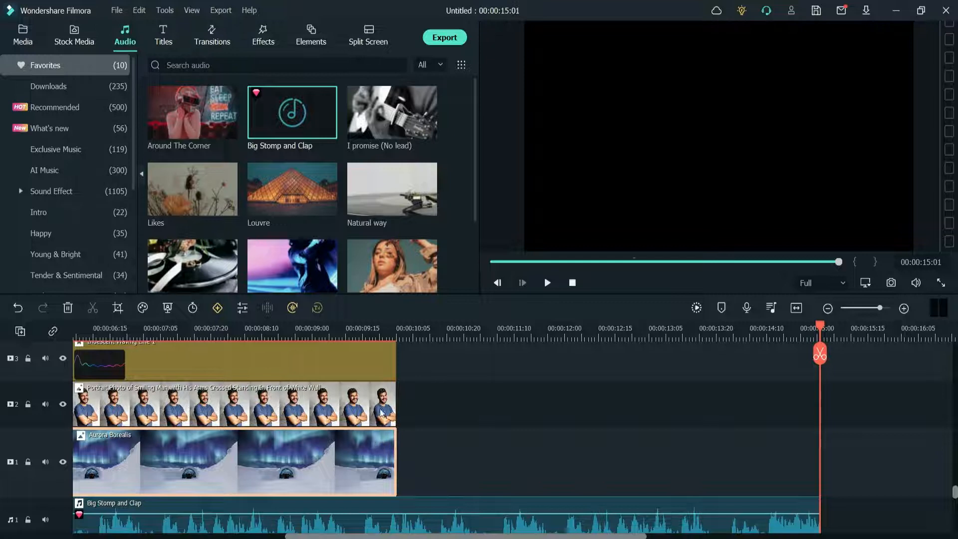
scroll(379, 424, "up", 3)
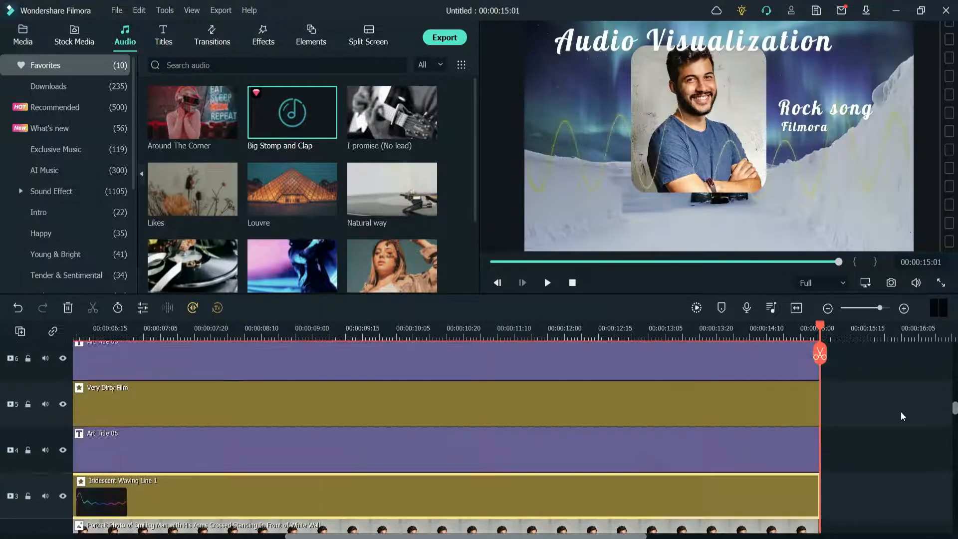
Step: Play the project from the start for about ten seconds to check the waveform against the new music
left_click_drag(820, 326, 34, 360)
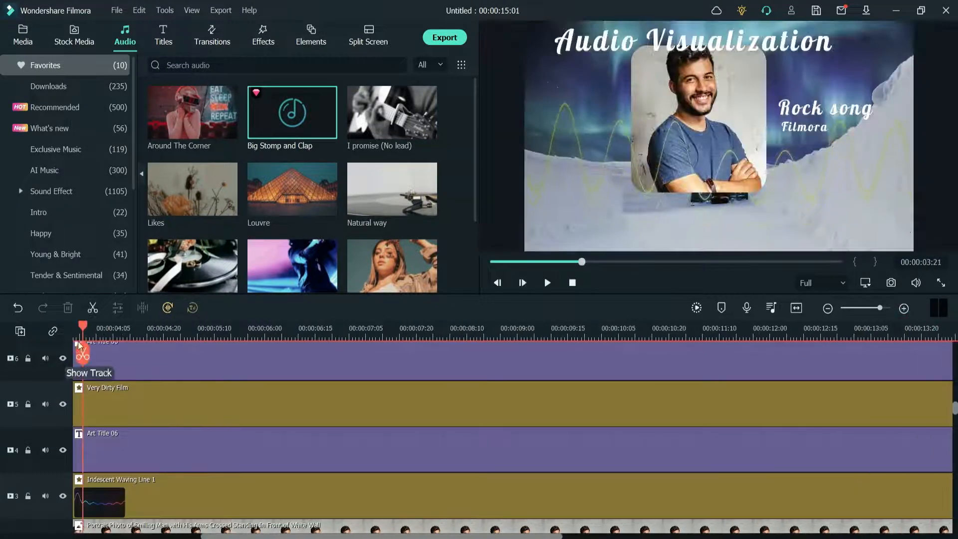
left_click_drag(84, 330, 1, 331)
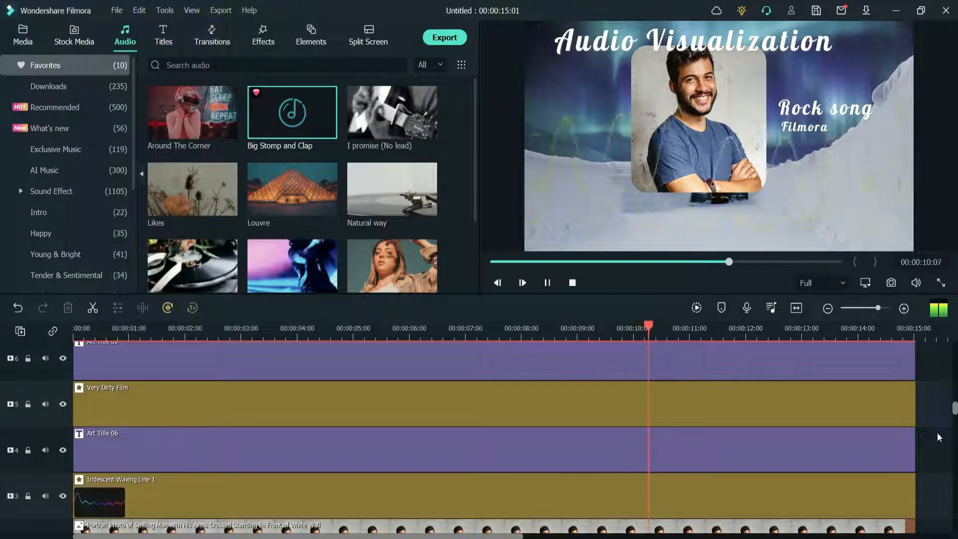
key("space")
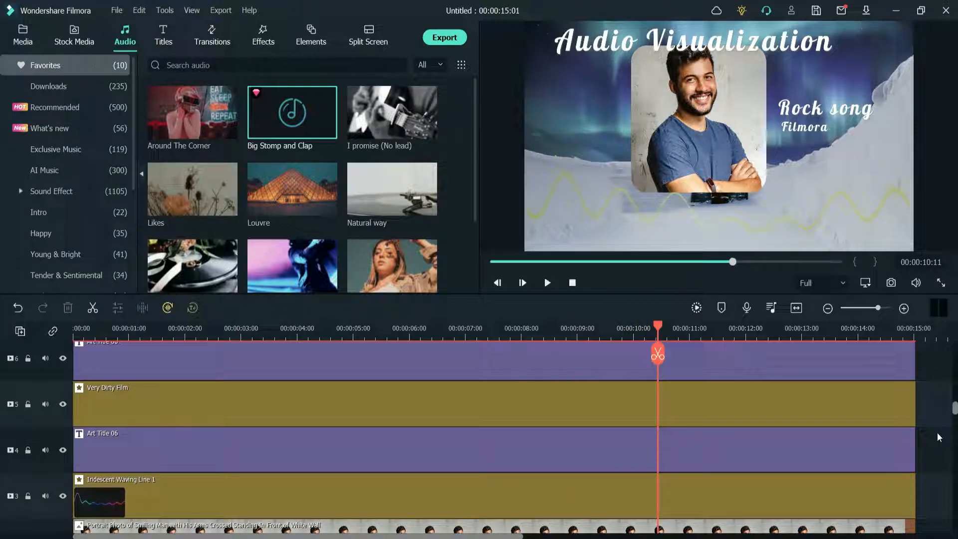
Step: Find the Iridescent Wave 2 effect among the Audio Visualizer effects and download it
scroll(185, 429, "down", 2)
left_click(185, 430)
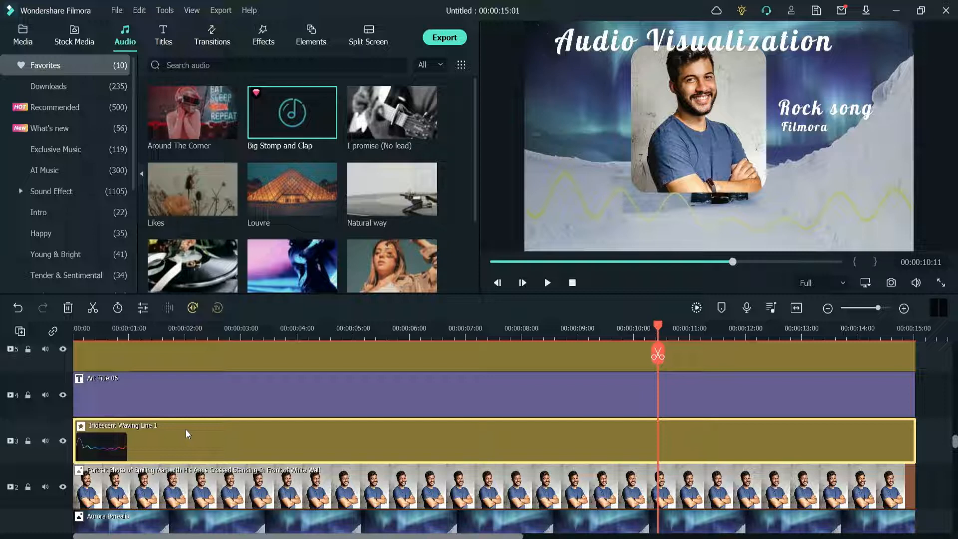
left_click(260, 42)
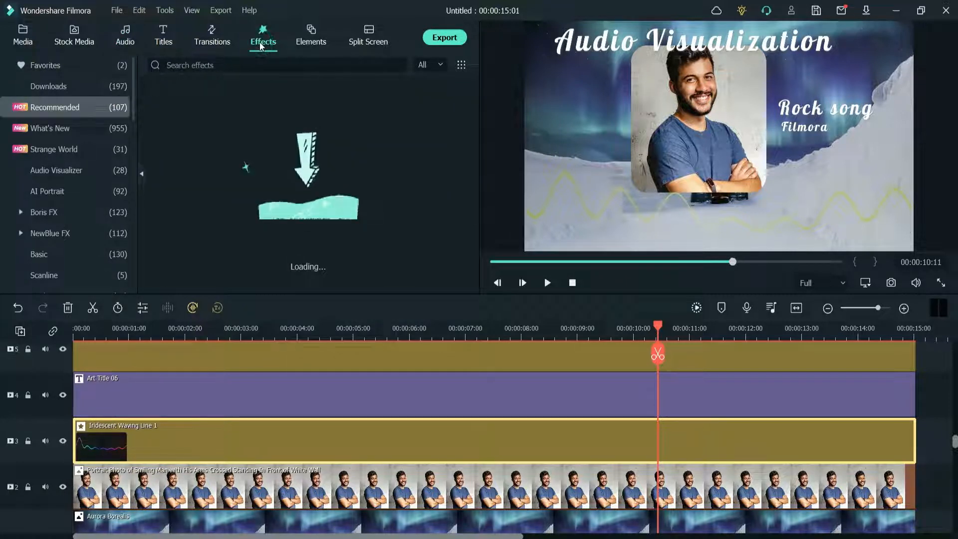
left_click(41, 172)
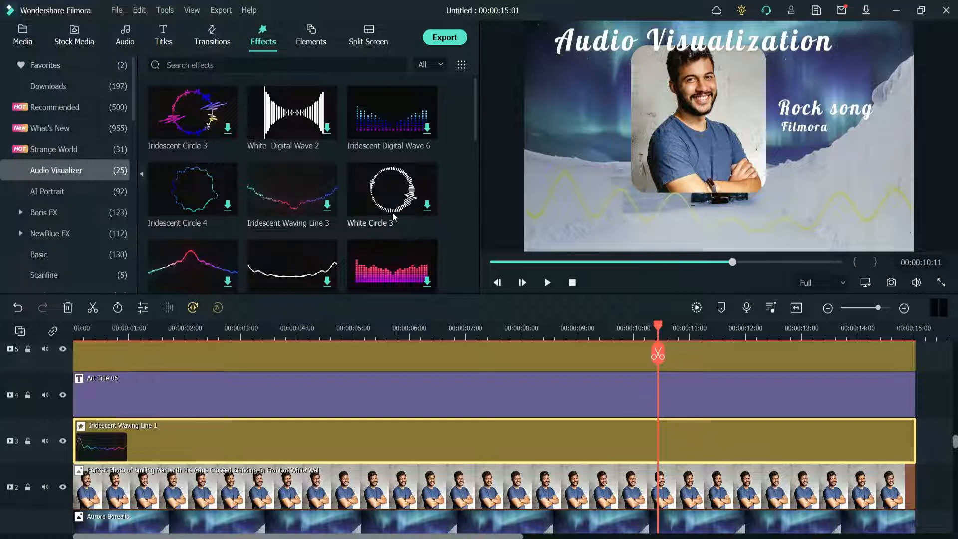
scroll(429, 154, "down", 5)
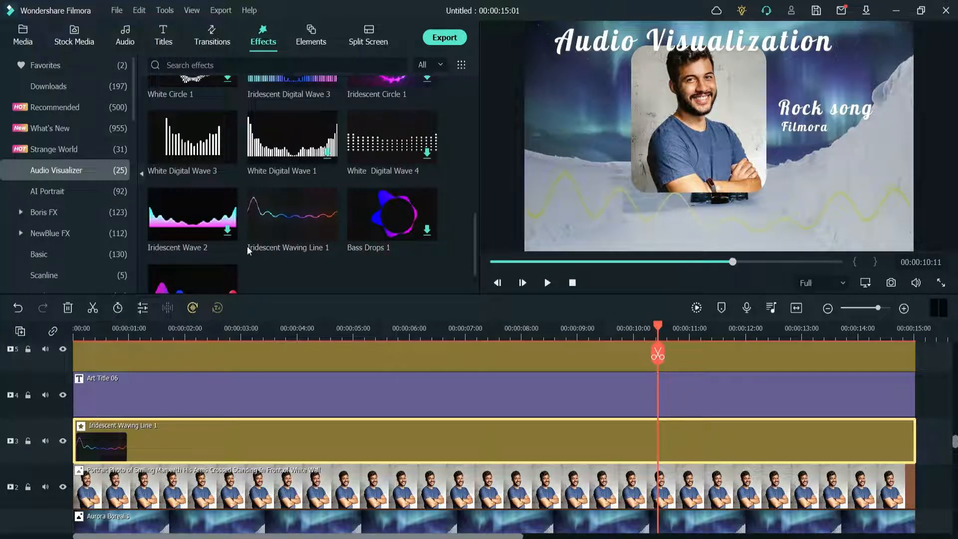
left_click(190, 212)
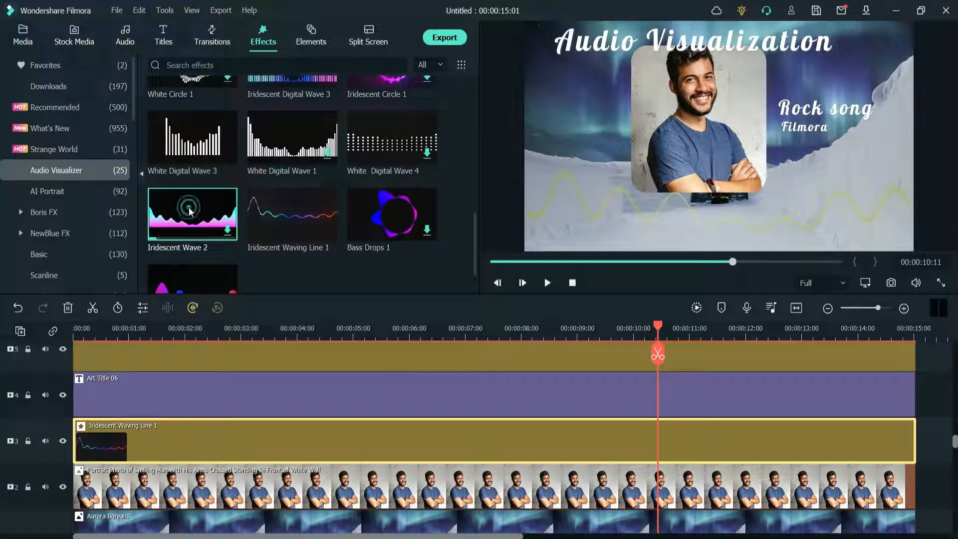
Step: Add the Iridescent Wave 2 effect on a new track above the titles and extend it to the project's end
scroll(399, 392, "up", 2)
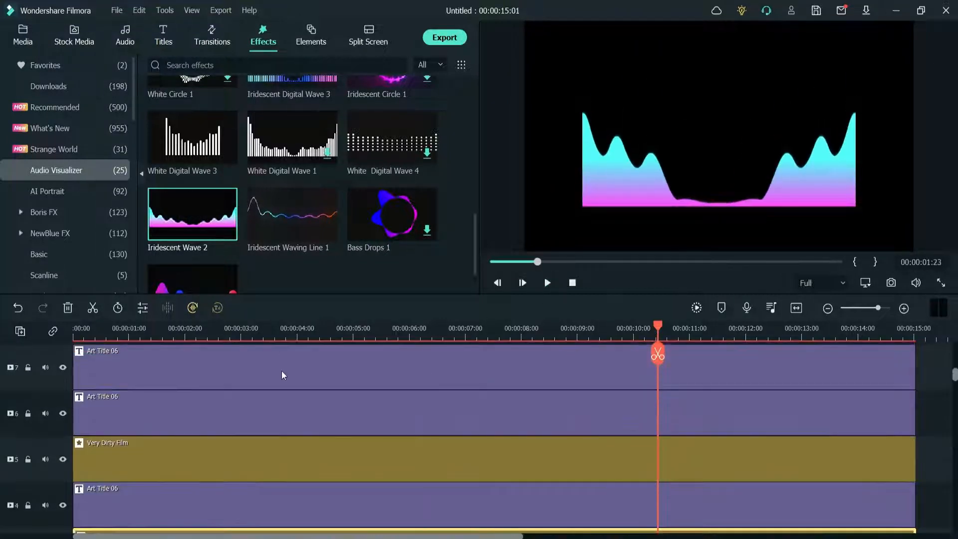
scroll(283, 374, "up", 1)
left_click_drag(192, 213, 70, 368)
left_click_drag(353, 409, 917, 429)
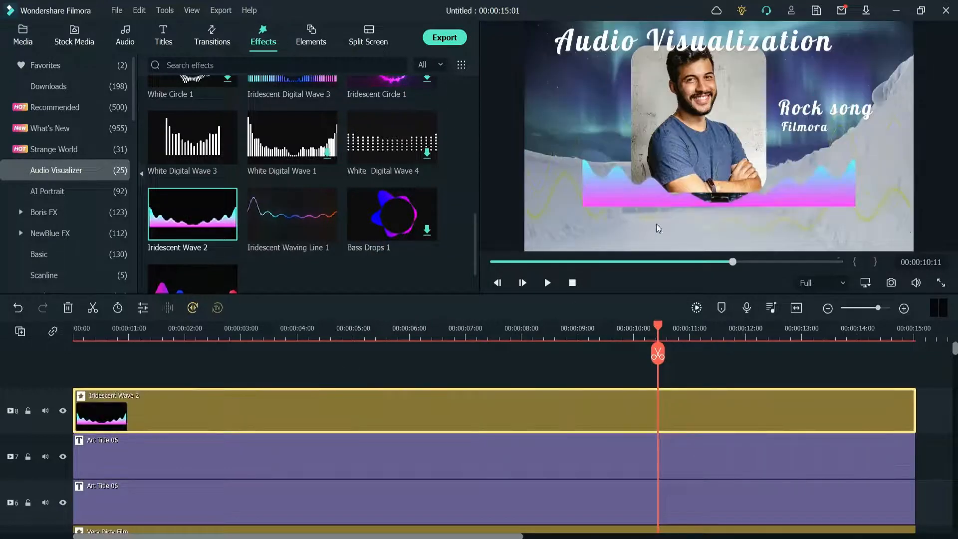
Step: Set the Iridescent Wave 2 effect's Scale X and Scale Y to 0.99, Position Y to 50 and intensity to 1.28
left_click(635, 197)
left_click(274, 403)
double_click(274, 405)
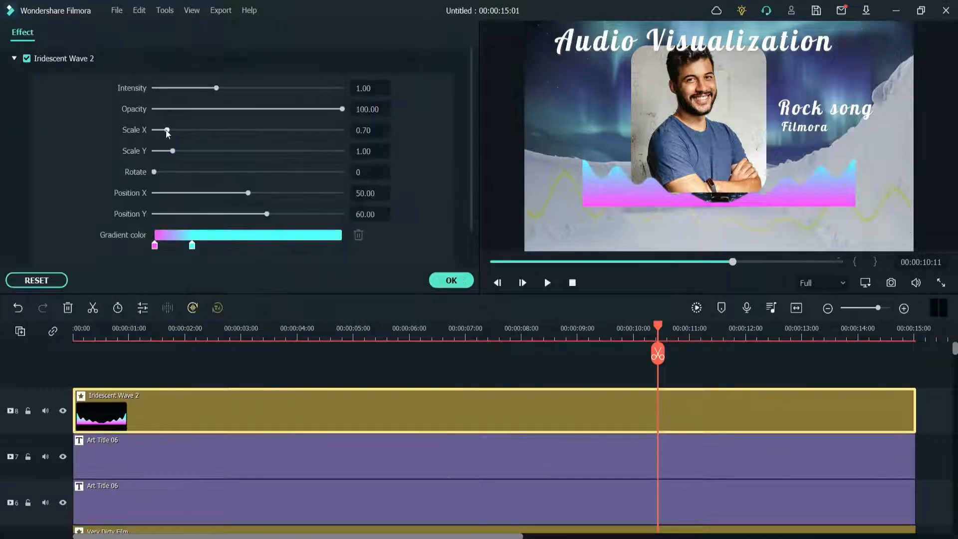
left_click_drag(166, 130, 173, 131)
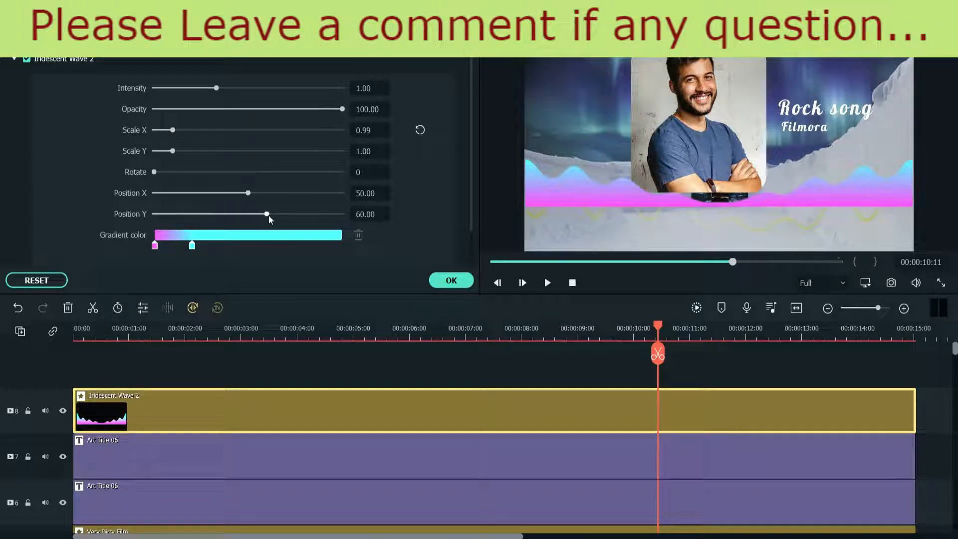
left_click_drag(269, 215, 248, 213)
left_click_drag(216, 87, 234, 89)
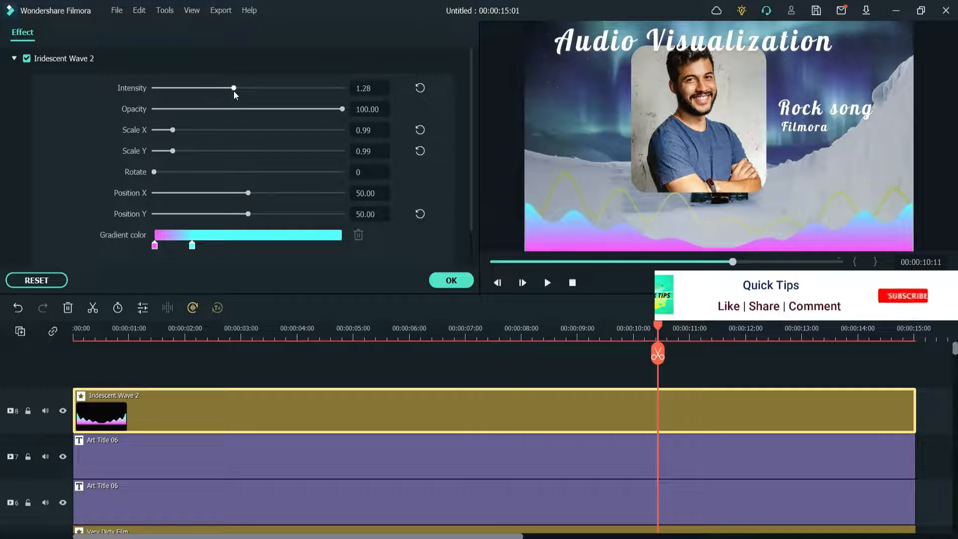
left_click(452, 281)
Step: Play the first few seconds of the project to examine how the Iridescent Wave 2 effect moves
key("Home")
key("space")
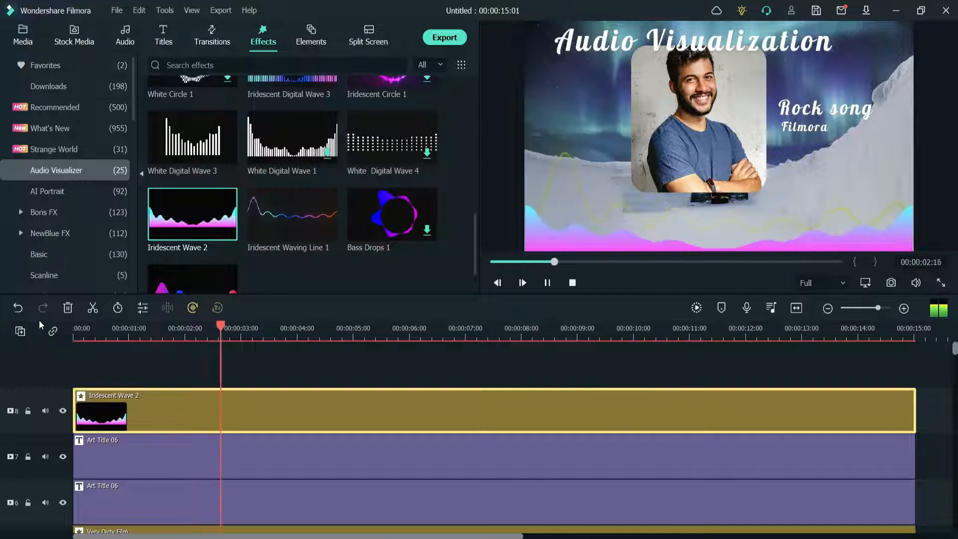
key("space")
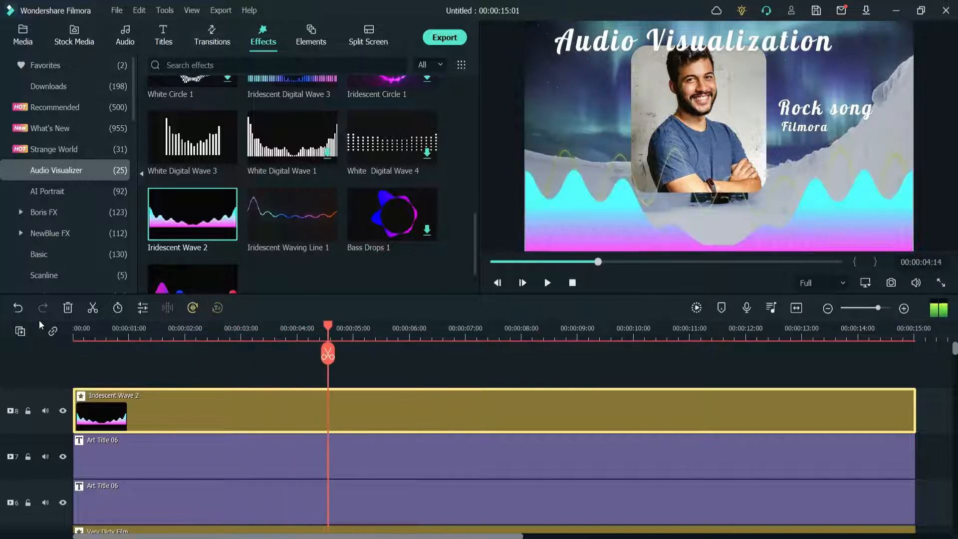
Step: Set the Iridescent Waving Line 1 effect's Scale Y to 1.23 and Position Y to 59.60
scroll(240, 474, "down", 1)
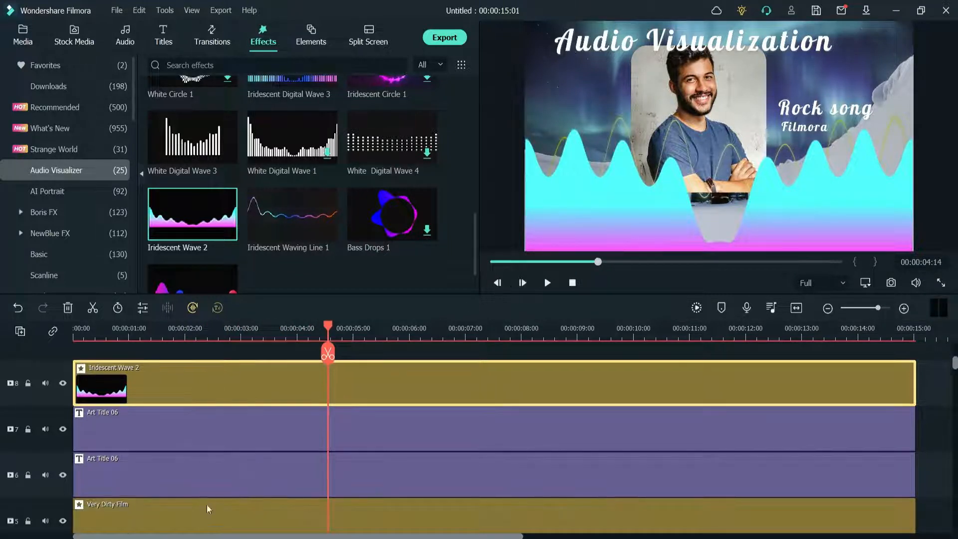
left_click(198, 516)
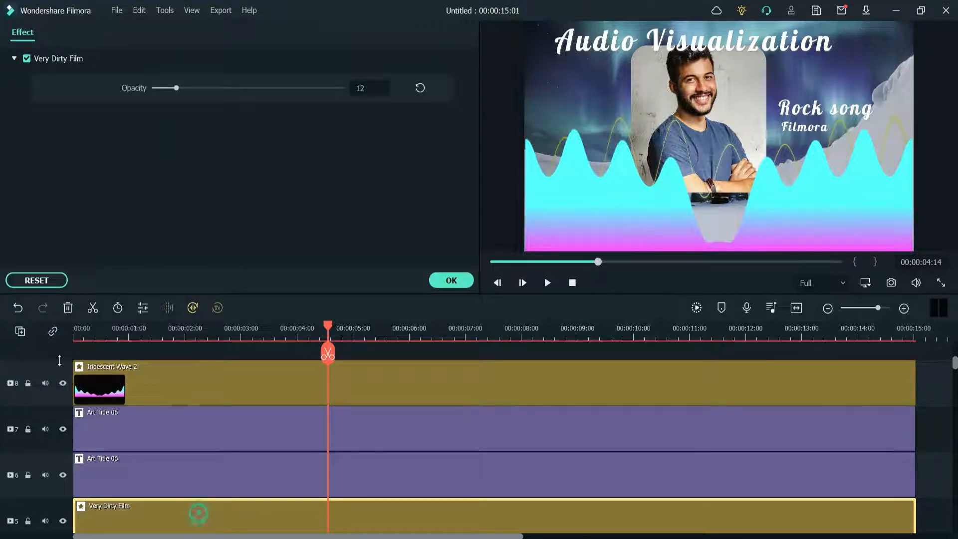
scroll(181, 499, "down", 3)
left_click(182, 520)
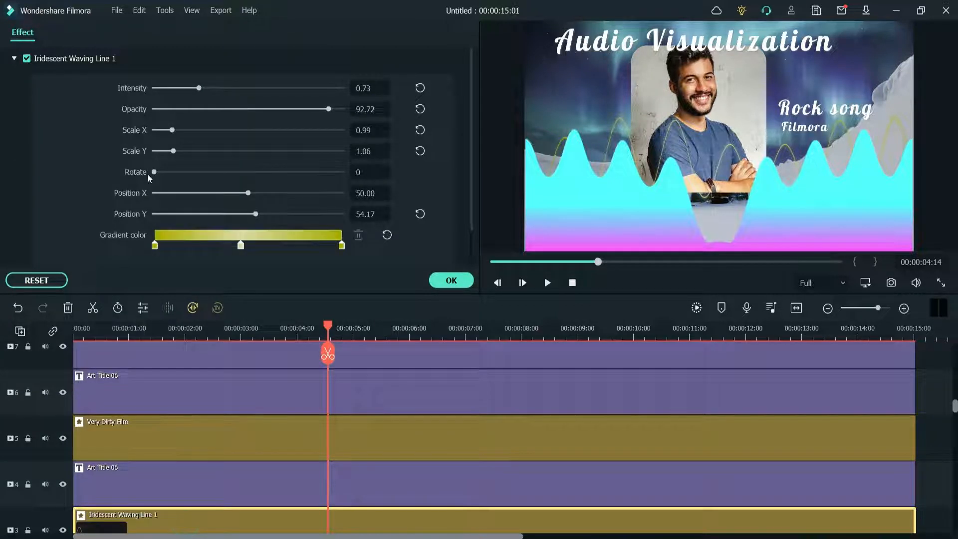
left_click_drag(173, 151, 177, 150)
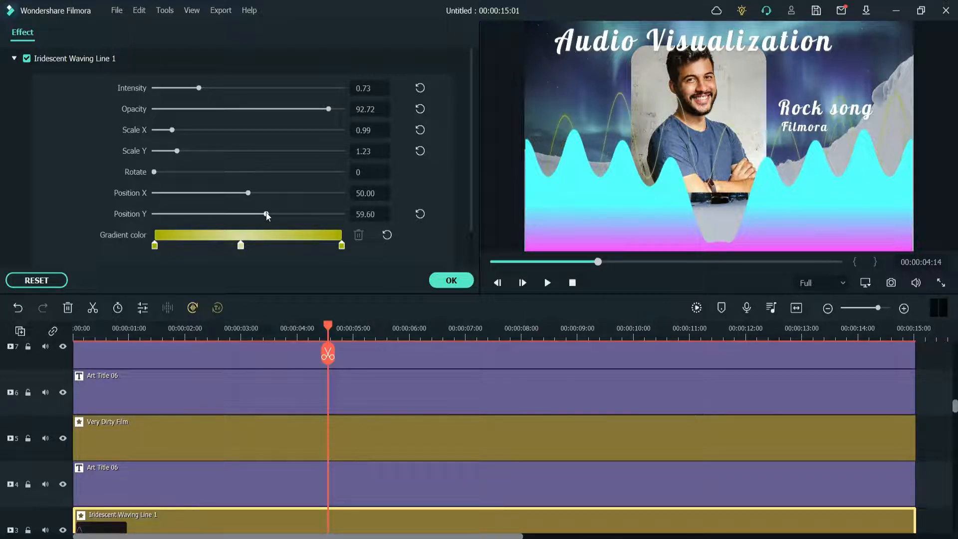
left_click(451, 280)
Step: Play the project from the start to about eight seconds to examine how the two audio visualizer effects move together
key("Home")
key("space")
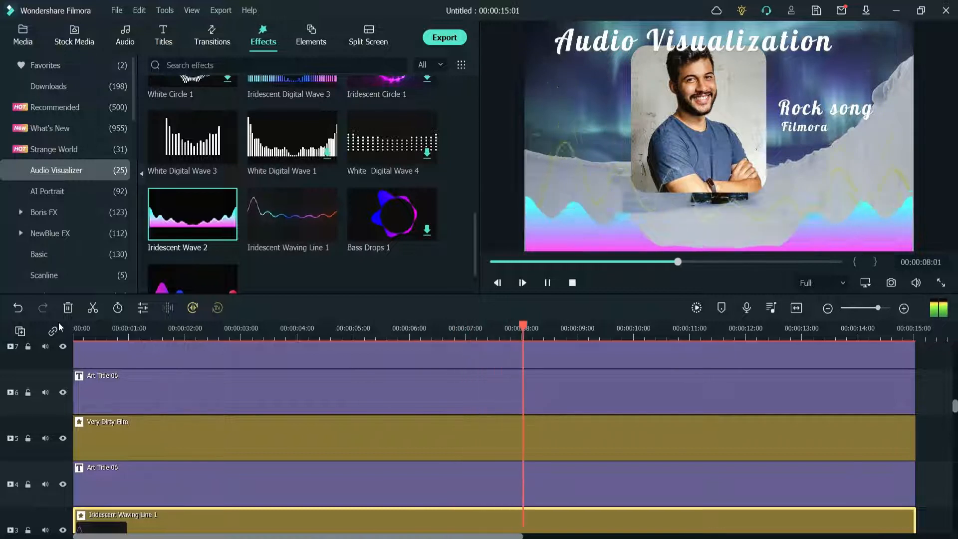
key("space")
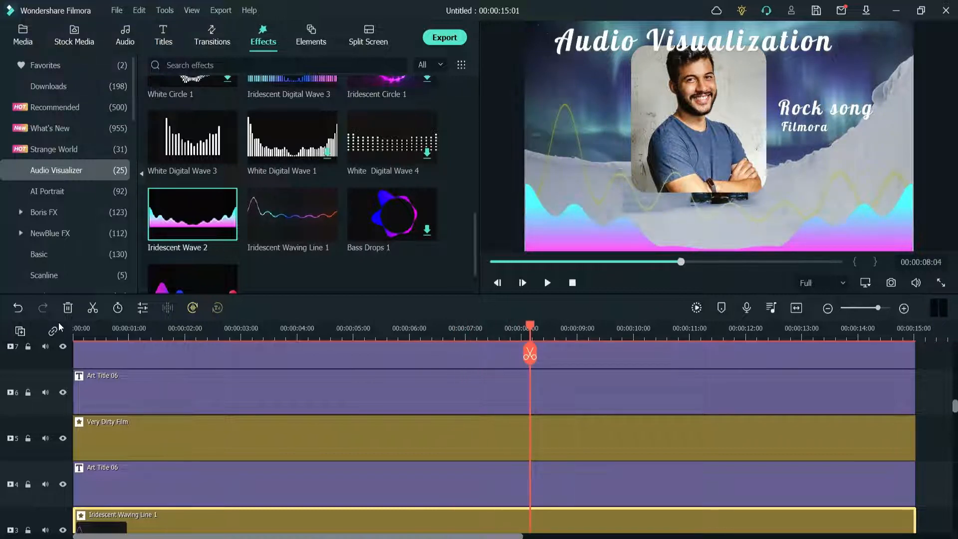
Step: Export the project as an MP4 file named Audio-specturm-1 and close the export window once it completes
left_click(445, 38)
left_click(493, 135)
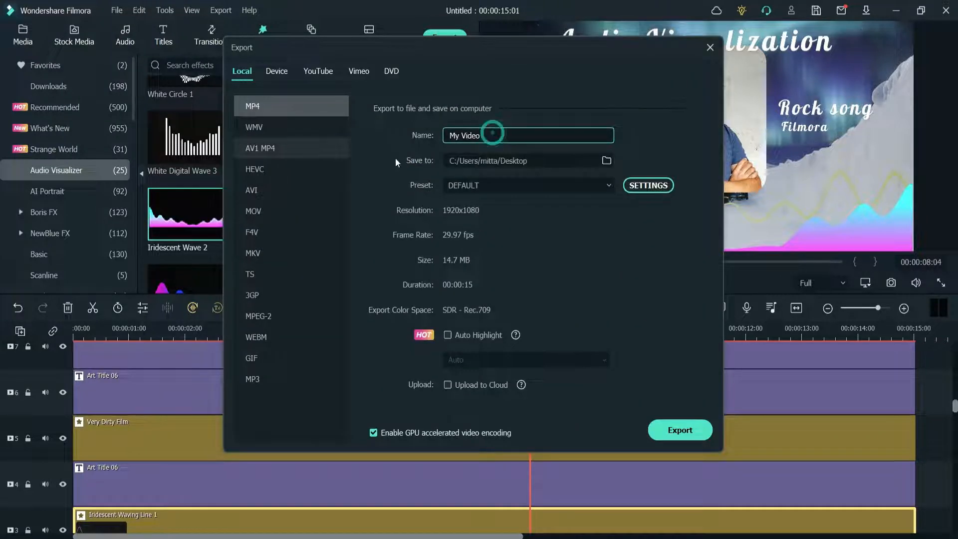
key("ctrl+a")
type("Audio-specturm-")
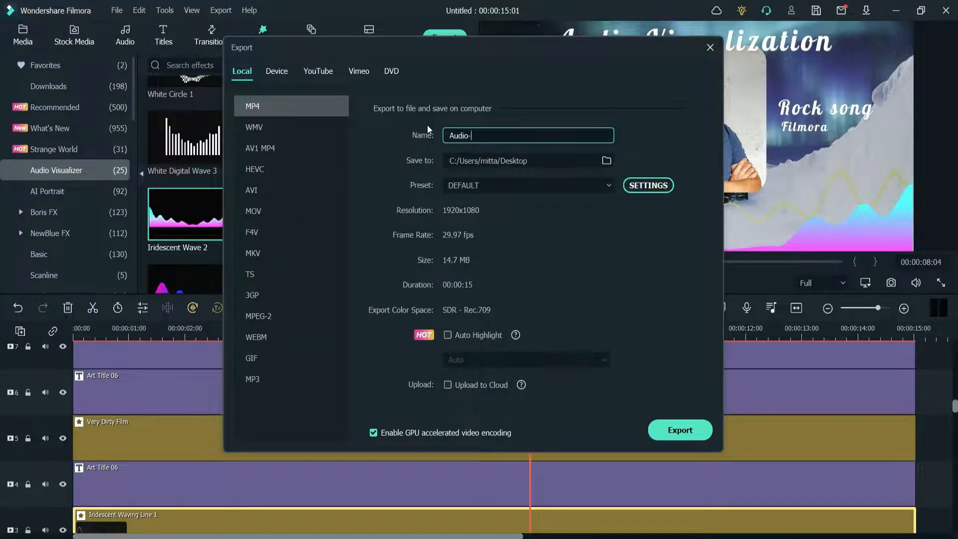
left_click(706, 438)
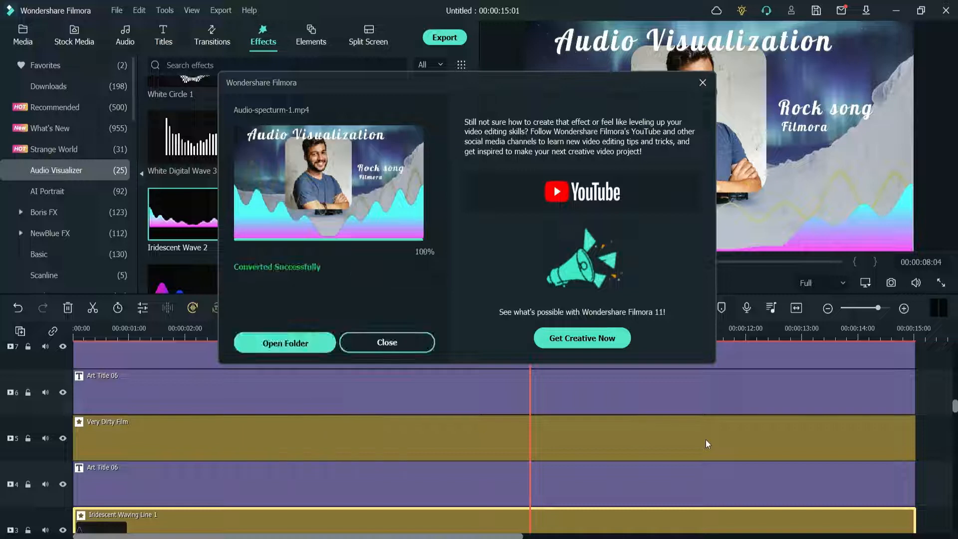
left_click(408, 337)
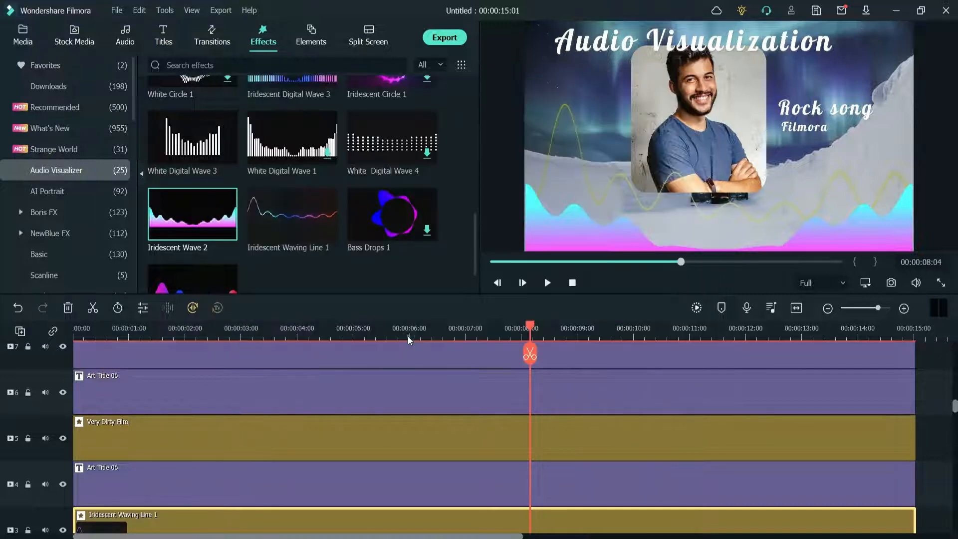
Step: Delete all clips from the timeline
left_click(803, 407)
key("ctrl+a")
key("Delete")
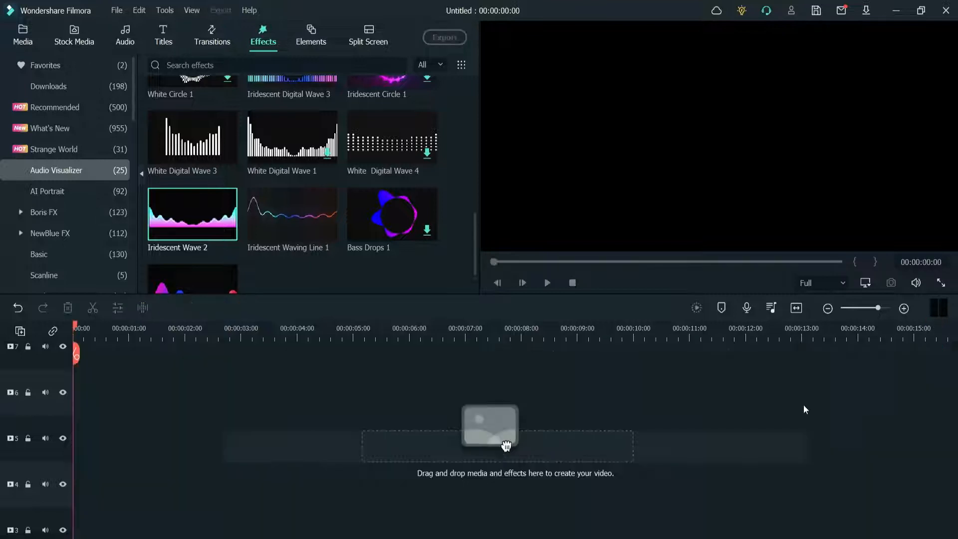
Step: Browse the Pexels stock videos and photos, and place the downloaded stream photo at the start of the timeline
left_click(20, 36)
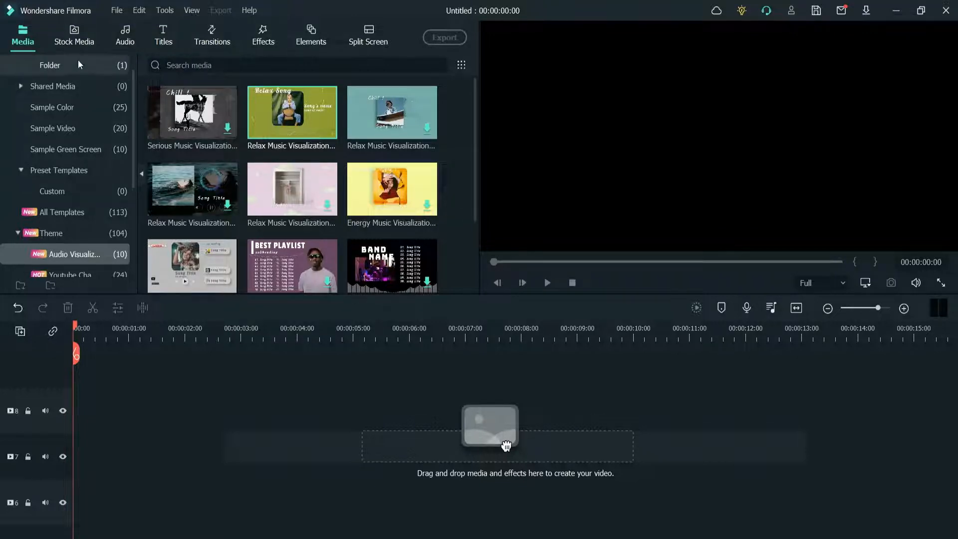
left_click(74, 42)
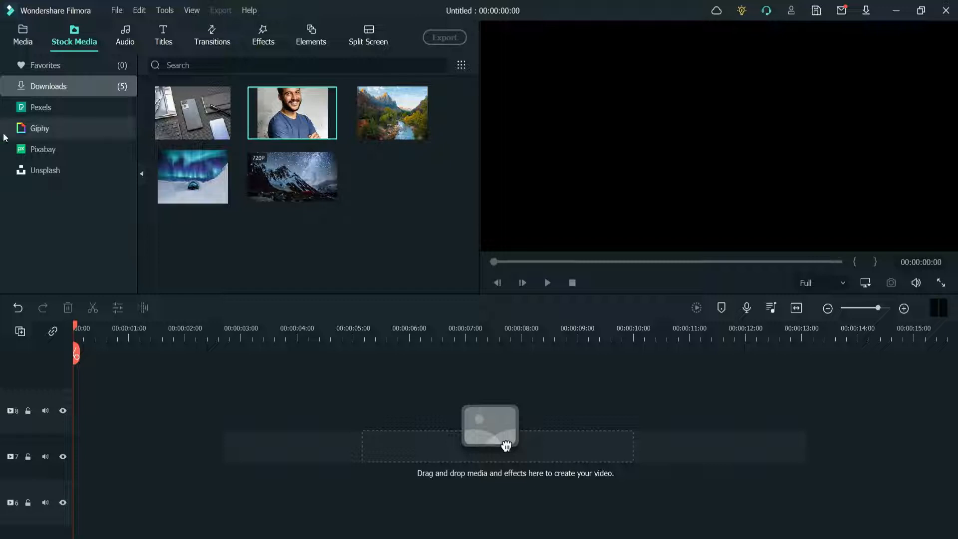
left_click(37, 110)
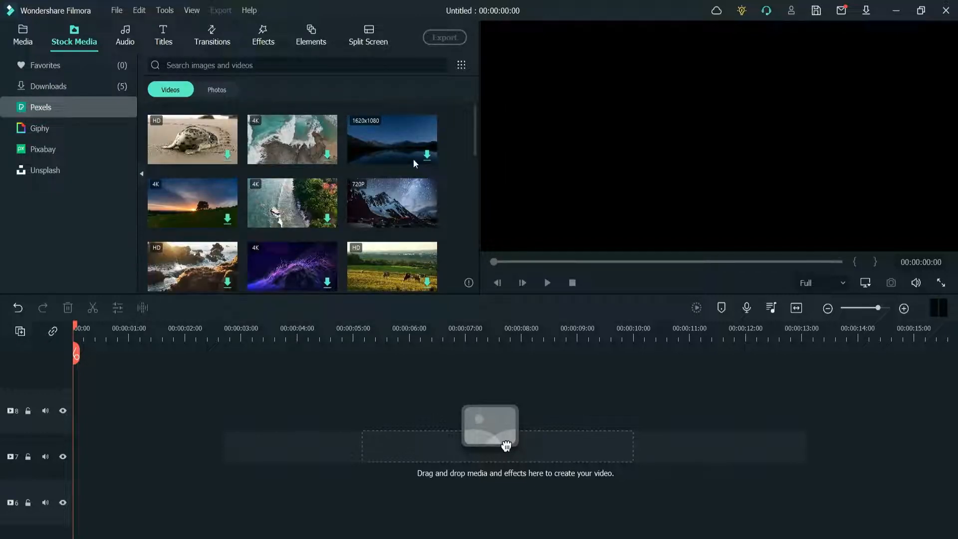
left_click(217, 92)
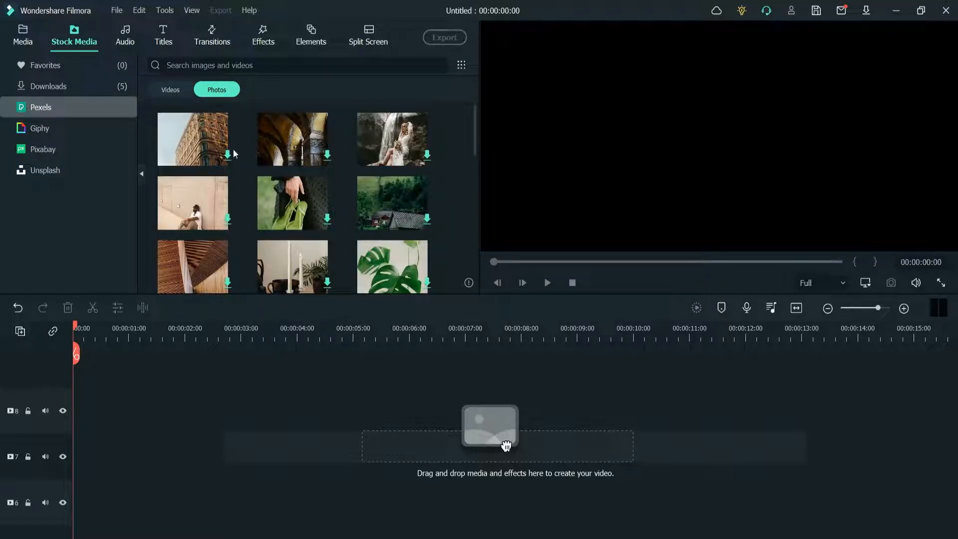
left_click(50, 86)
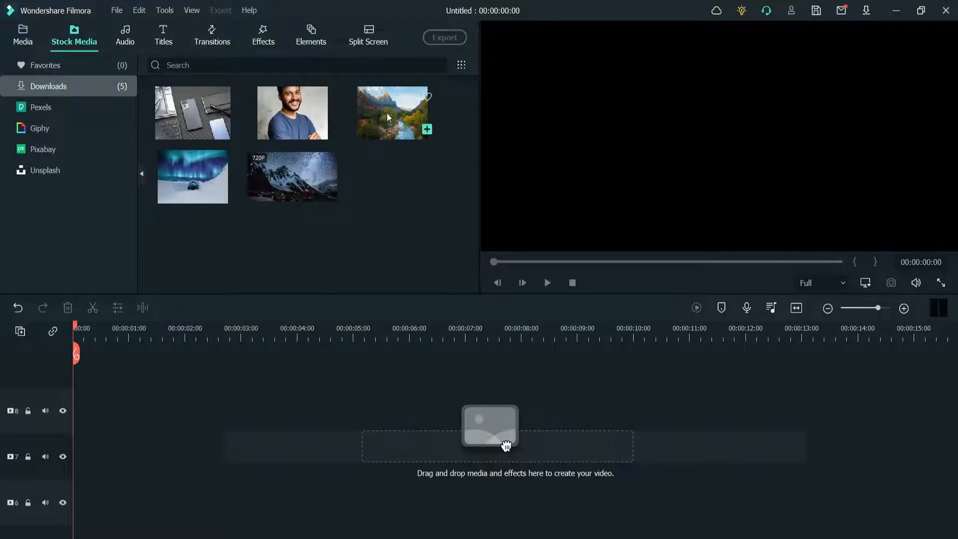
left_click_drag(506, 445, 504, 443)
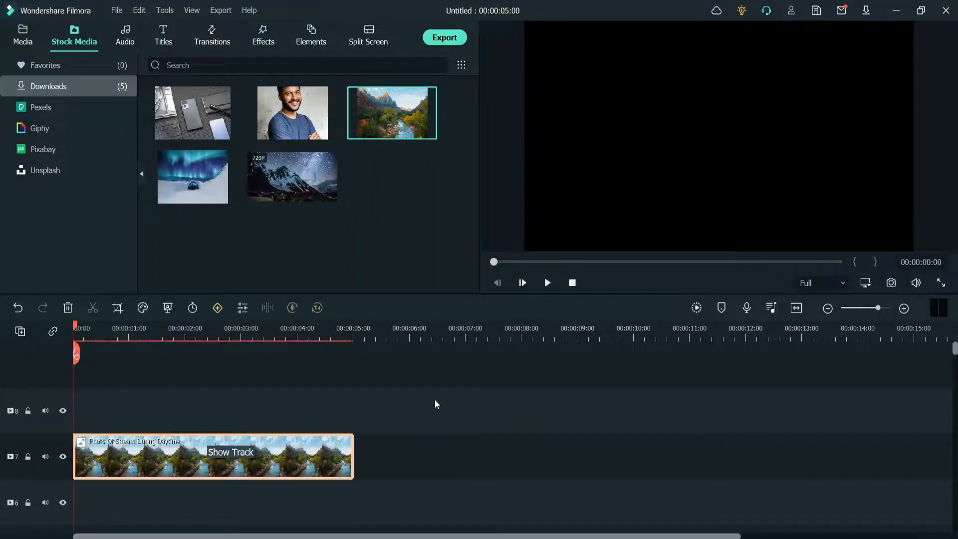
Step: Delete the empty tracks and crop the stream photo to fit the frame
scroll(435, 402, "down", 2)
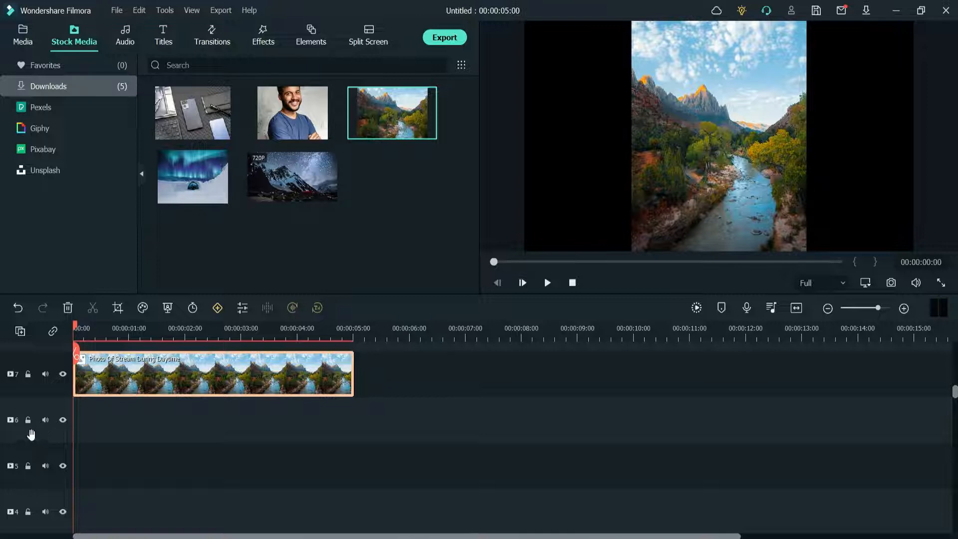
right_click(31, 434)
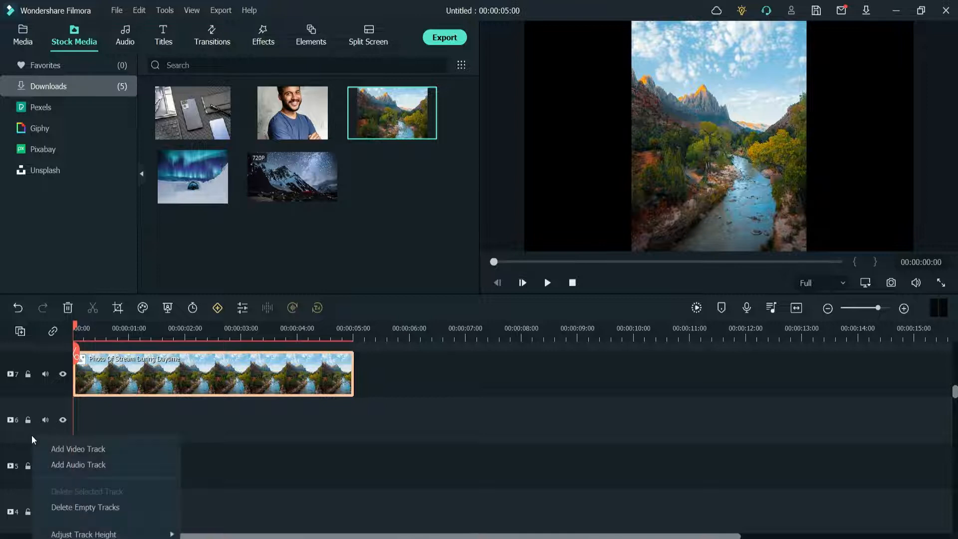
left_click(97, 516)
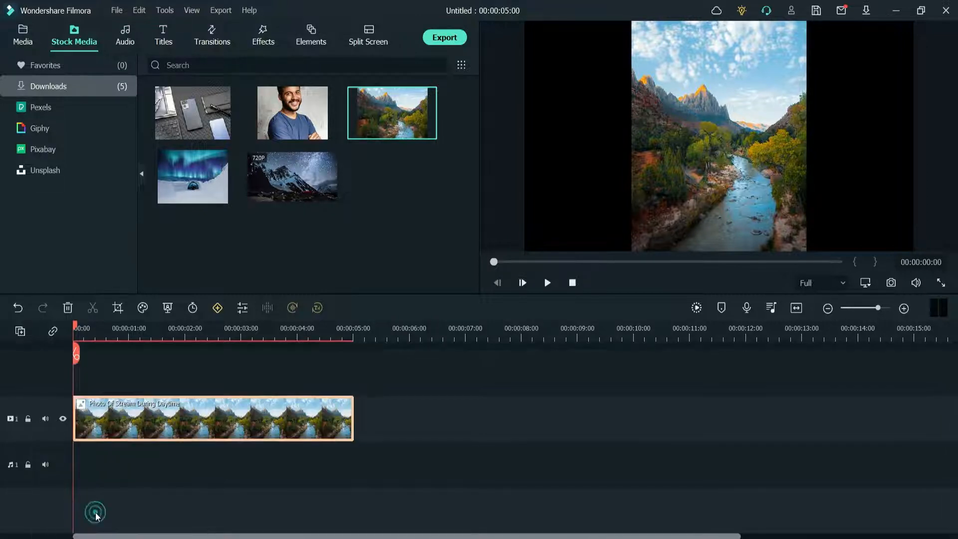
right_click(213, 426)
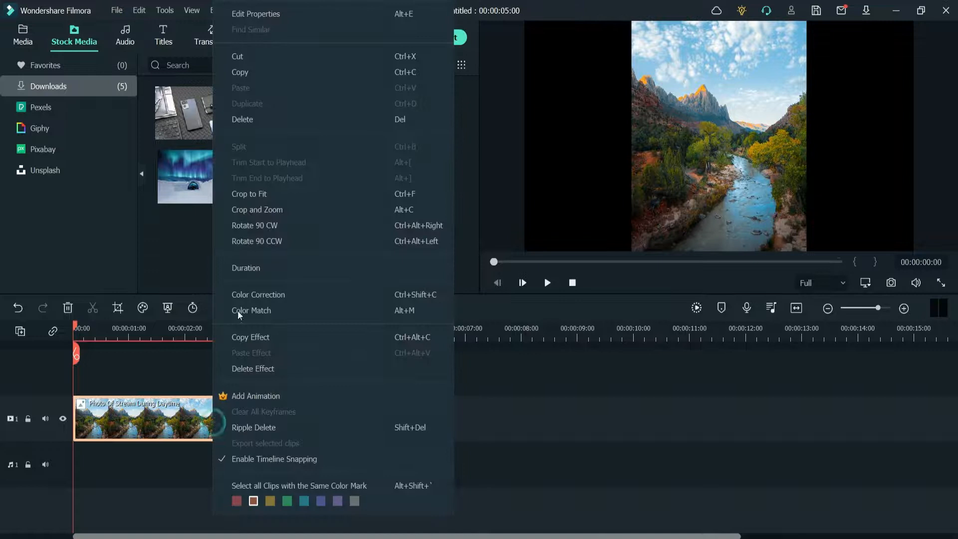
left_click(282, 198)
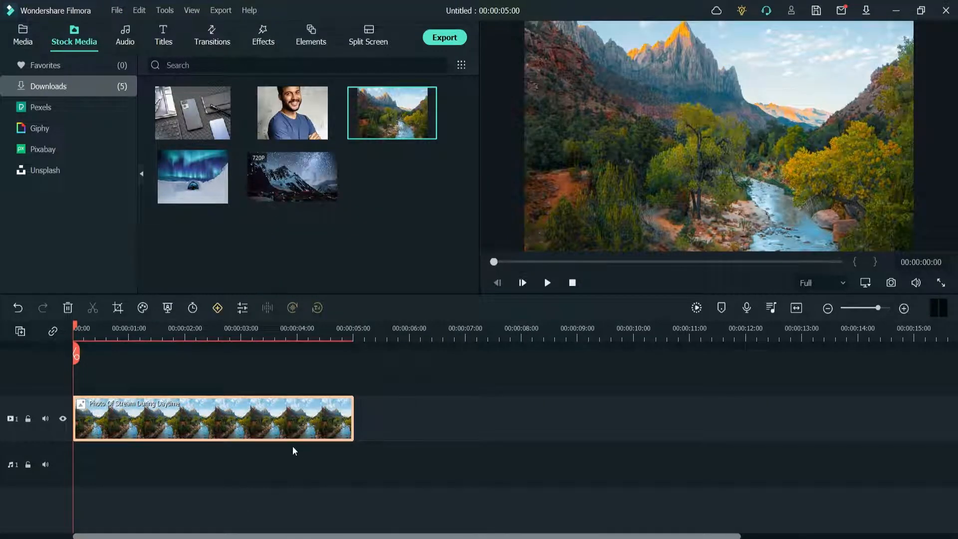
Step: Colour-grade the stream photo with a warmer white balance, tint -10.42, contrast 49, saturation 10 and brightness -26
double_click(203, 429)
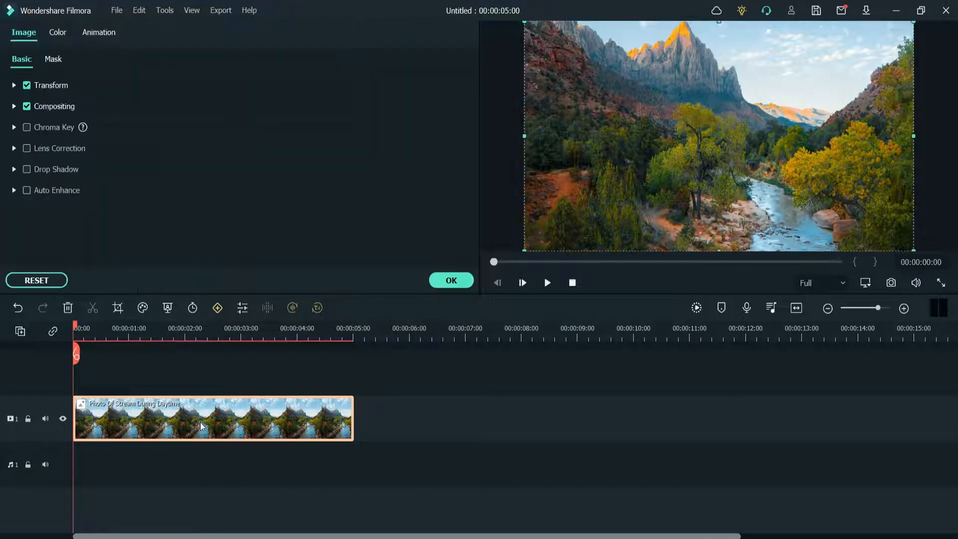
left_click(59, 32)
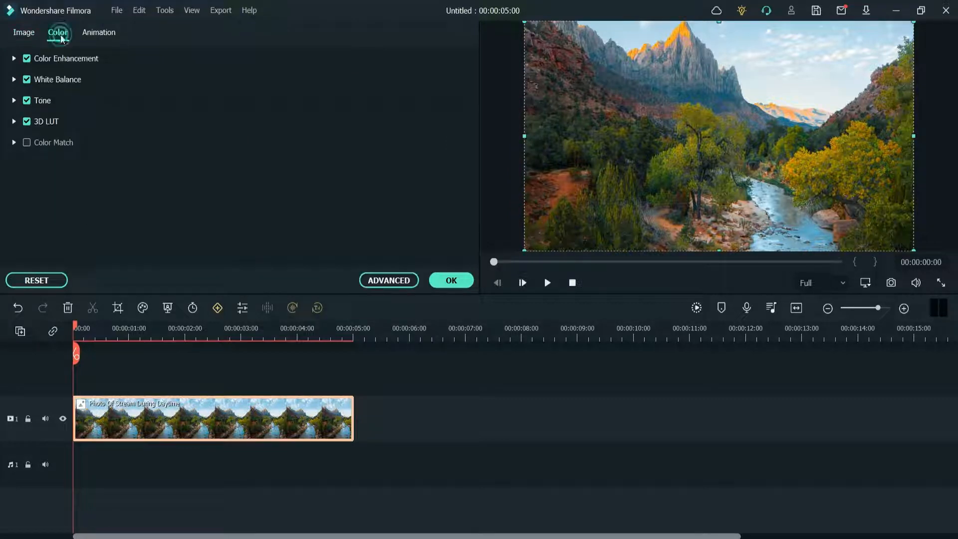
left_click(14, 59)
left_click(14, 59)
left_click(14, 80)
left_click_drag(239, 141, 259, 142)
left_click_drag(240, 162, 268, 151)
left_click(14, 206)
scroll(250, 176, "down", 3)
left_click_drag(239, 191, 245, 171)
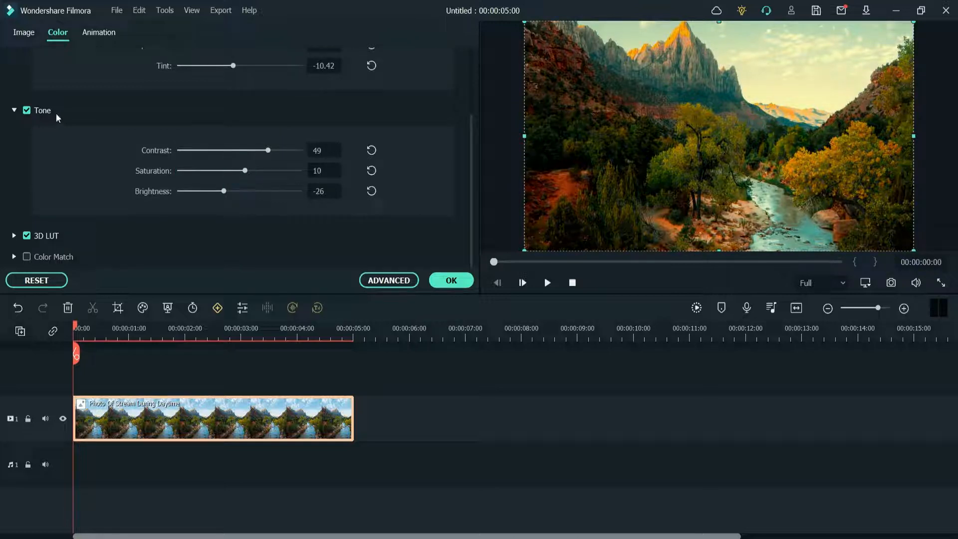
left_click(457, 281)
Step: Add Retro Greenscreen Background Element 08 from the Background elements on a track above the stream photo
left_click(311, 35)
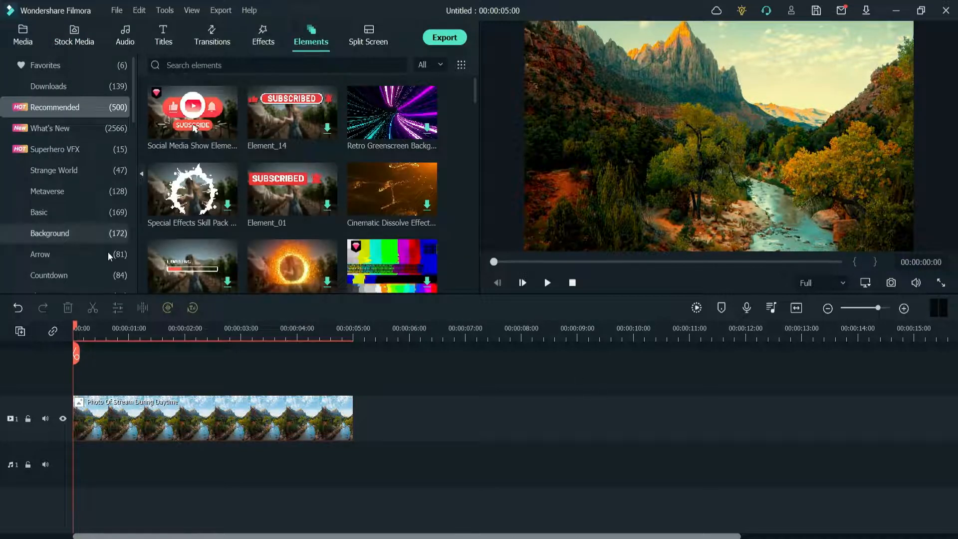
left_click(68, 240)
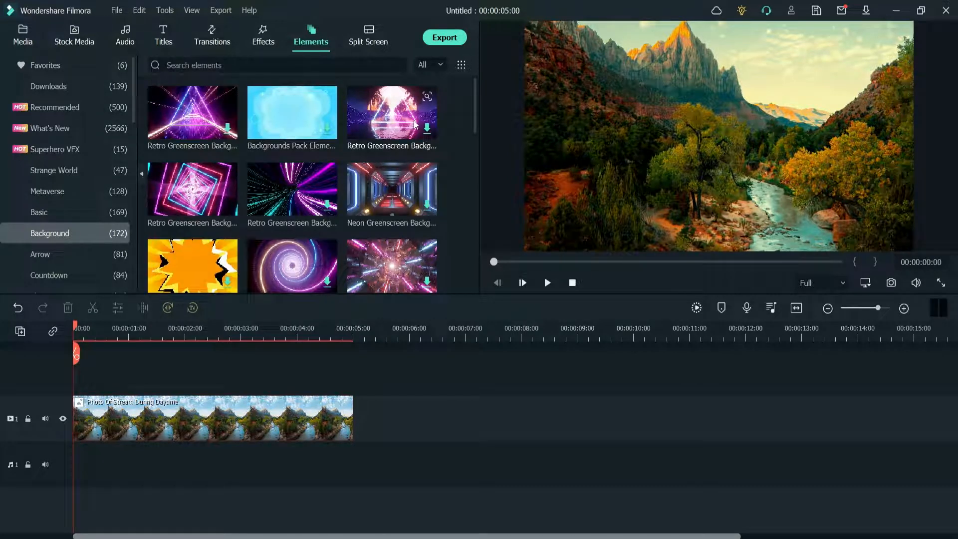
left_click_drag(470, 128, 465, 96)
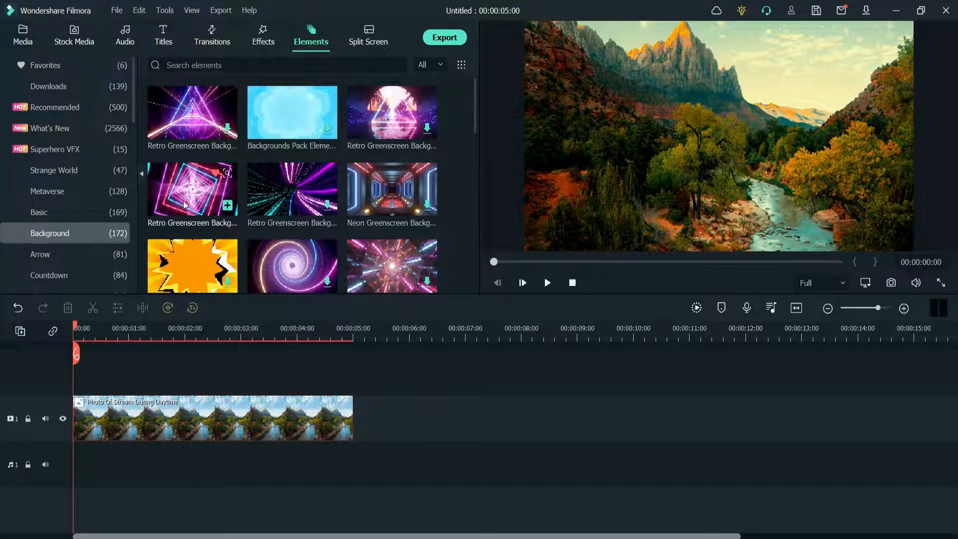
left_click_drag(190, 188, 256, 406)
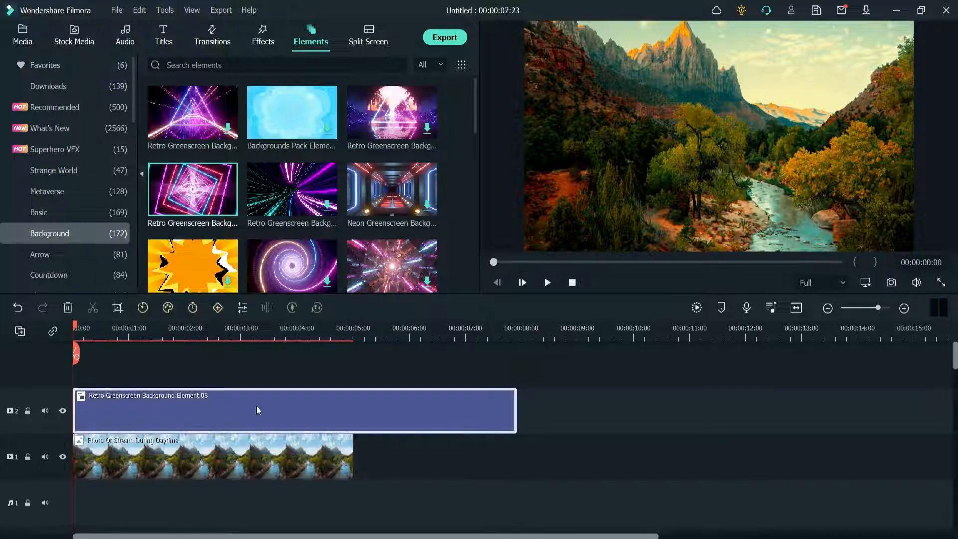
Step: Extend the stream photo clip to 00:00:14:24 and try to lengthen the retro background clip to match
left_click(320, 478)
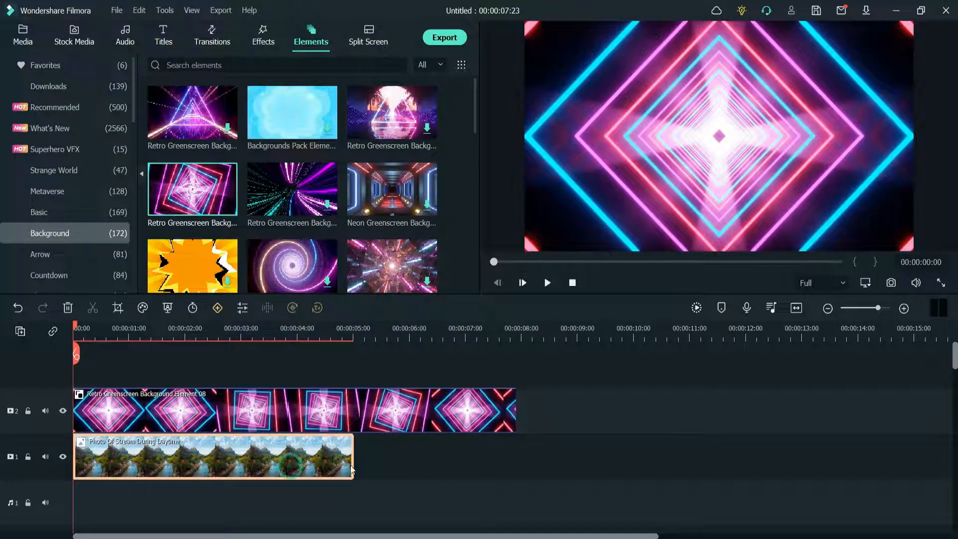
left_click_drag(352, 462, 913, 443)
left_click(514, 416)
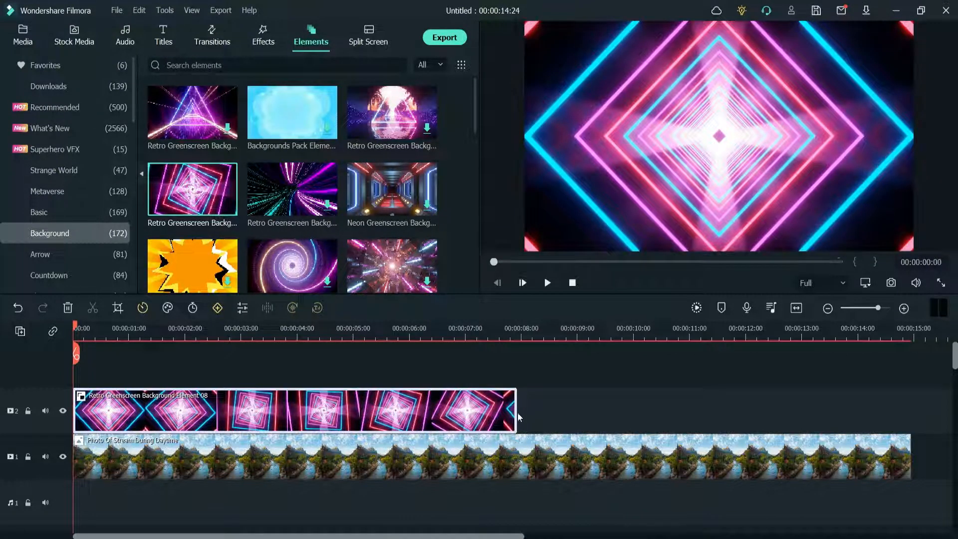
left_click_drag(514, 408, 605, 417)
Step: Paste a copy of the retro background clip directly after the first and trim both tracks to end at 00:00:14:22
left_click(520, 335)
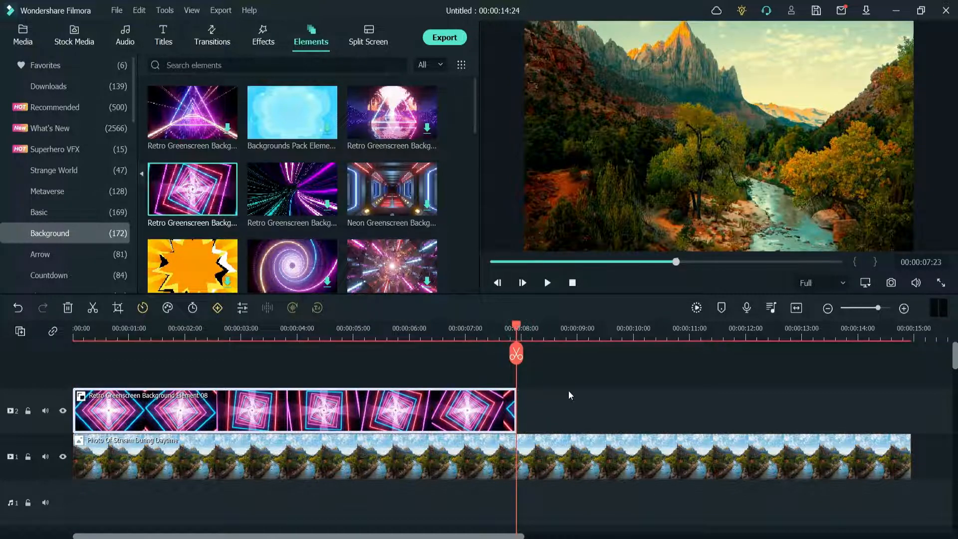
key("ctrl+v")
left_click_drag(944, 334, 888, 343)
left_click(889, 355)
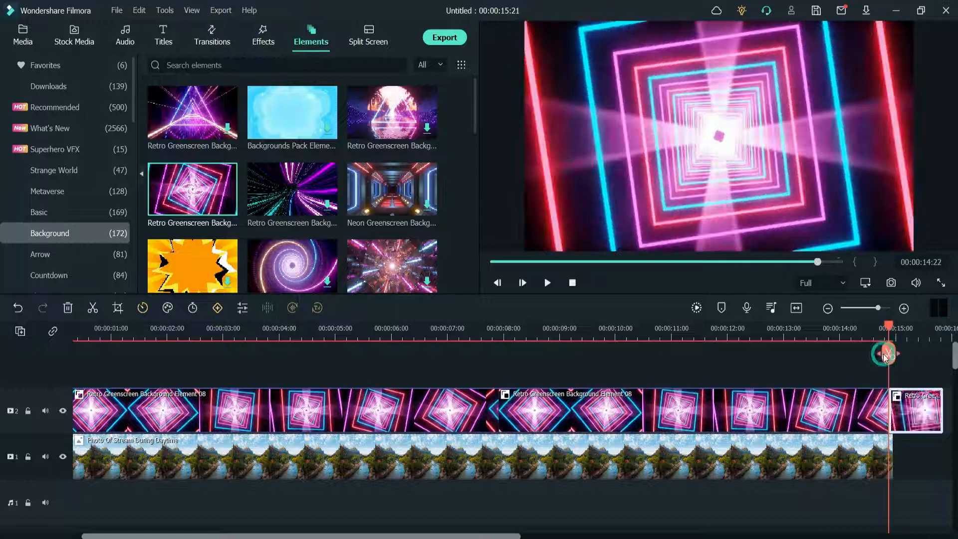
key("Delete")
left_click(889, 354)
key("Delete")
Step: Lower the opacity of the first retro background clip to 59.90%
left_click_drag(888, 322, 2, 388)
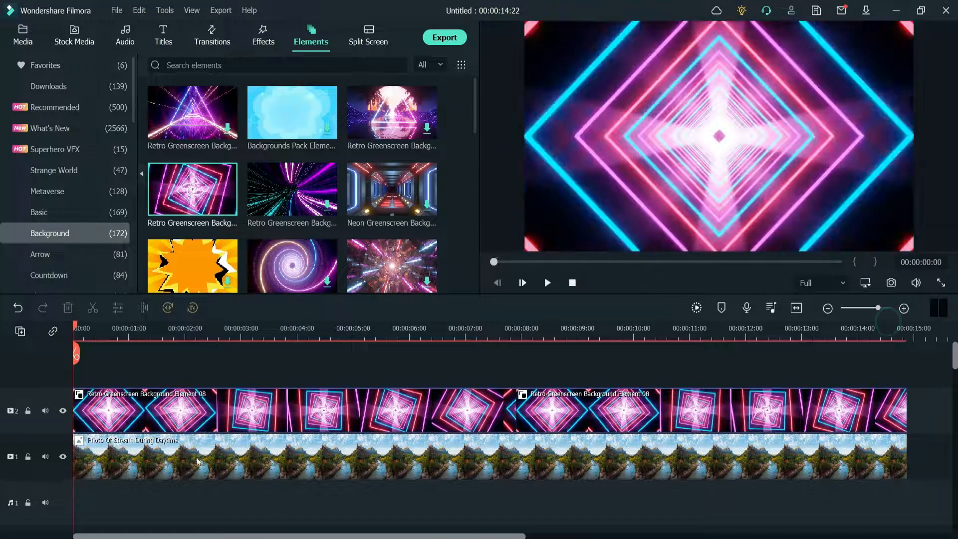
left_click(279, 408)
double_click(279, 408)
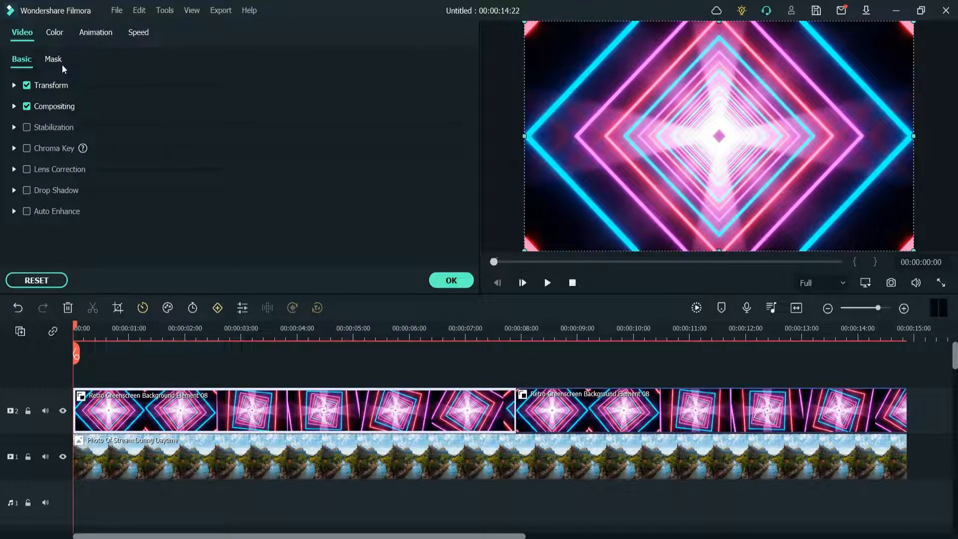
left_click(14, 107)
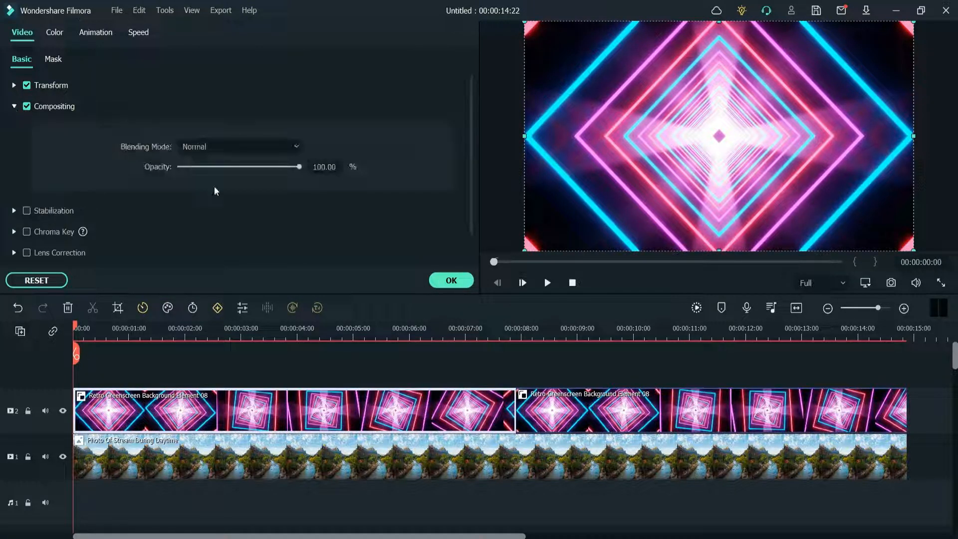
left_click_drag(297, 168, 252, 170)
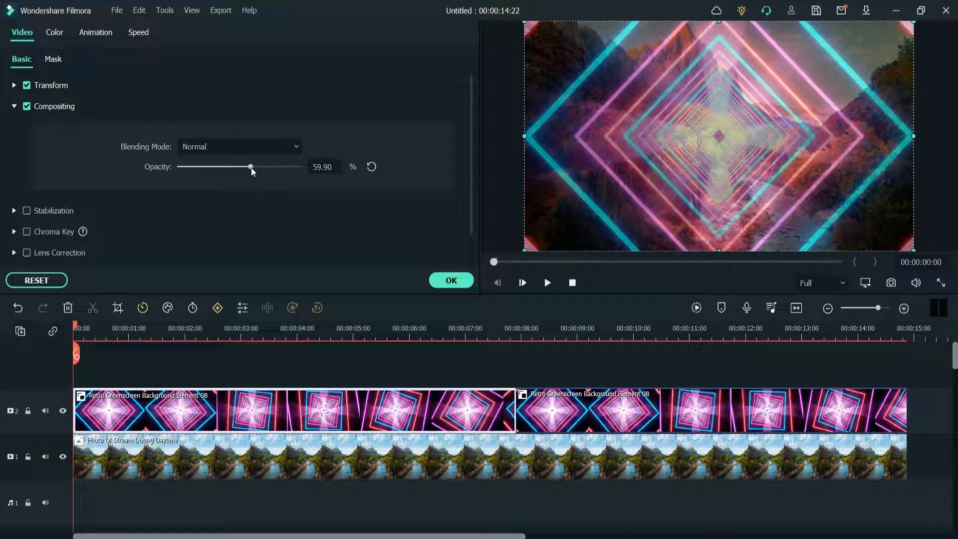
left_click(451, 280)
left_click(572, 416)
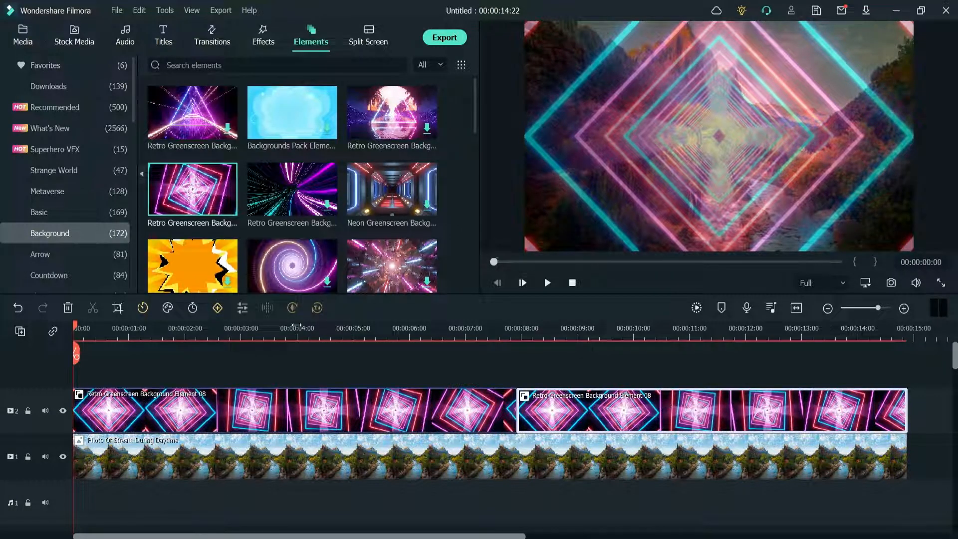
left_click(297, 327)
double_click(321, 412)
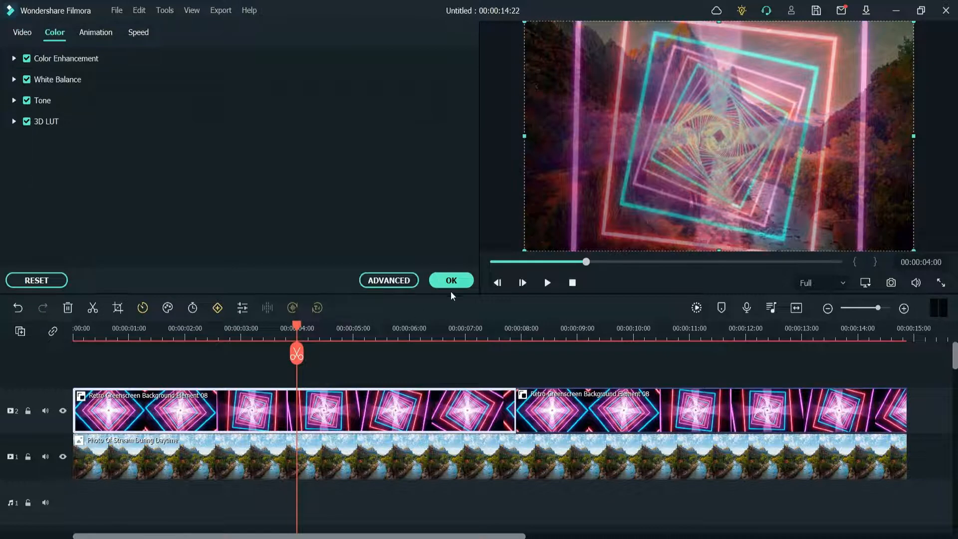
left_click(451, 280)
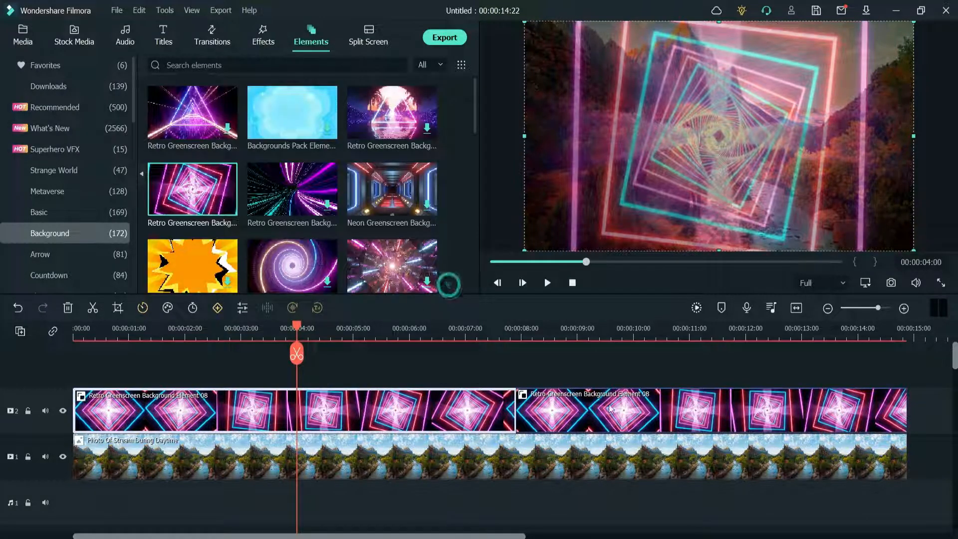
Step: Replace the second retro background clip with a copy of the semi-transparent first one, cut to end at 00:00:14:22, and return to the start
left_click(616, 409)
key("Delete")
left_click(432, 411)
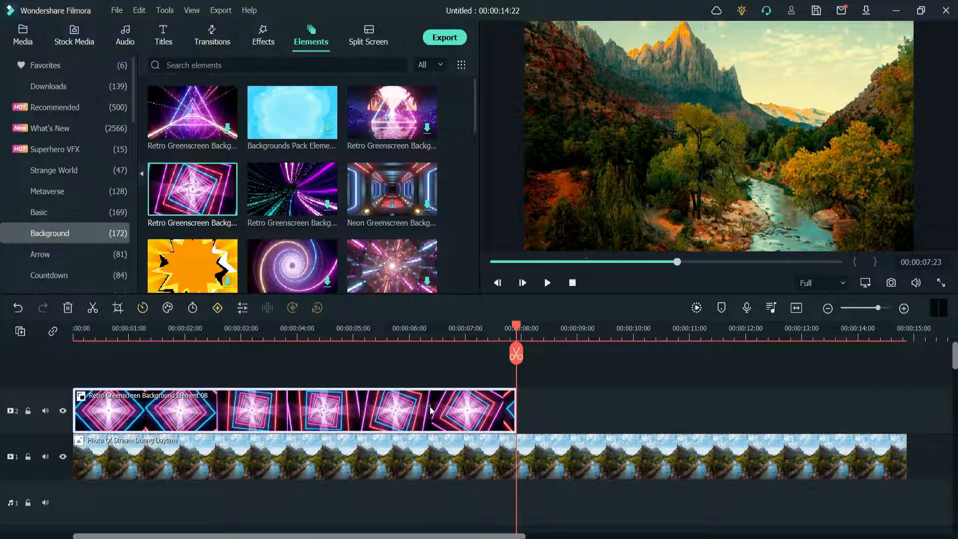
key("ctrl+c")
key("ctrl+v")
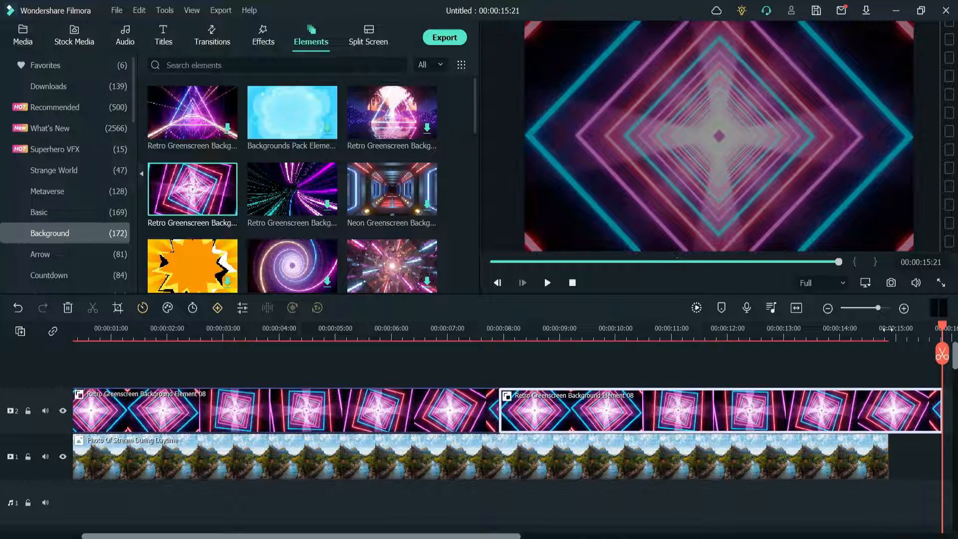
left_click(888, 329)
left_click(888, 354)
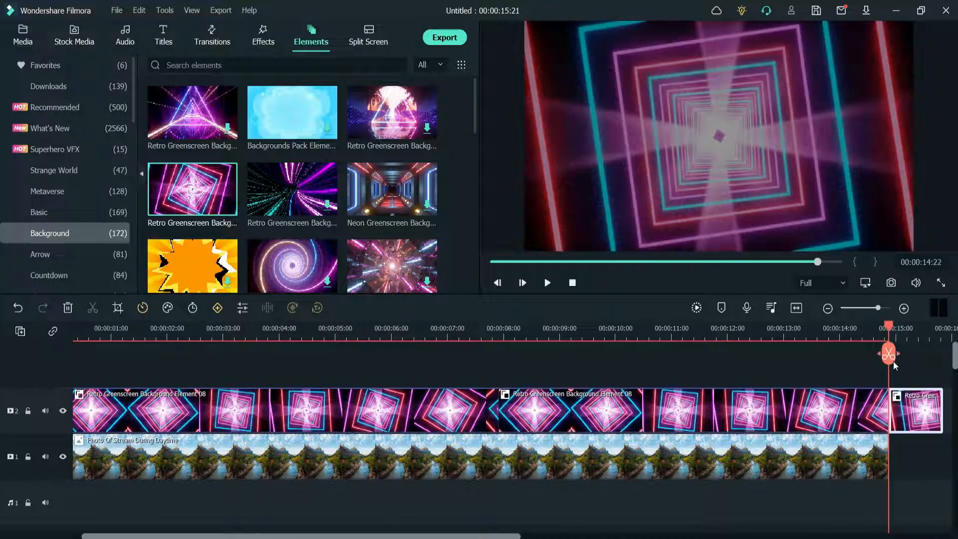
key("Delete")
left_click_drag(886, 327, 1, 320)
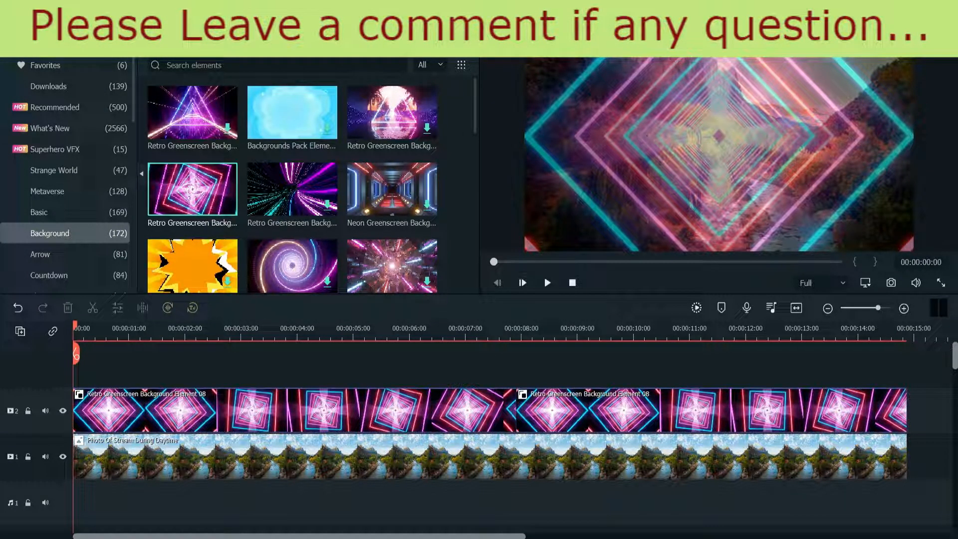
Step: Add the downloaded stock portrait of the smiling man on a track above the retro background and extend it to the end of the other tracks
left_click(22, 40)
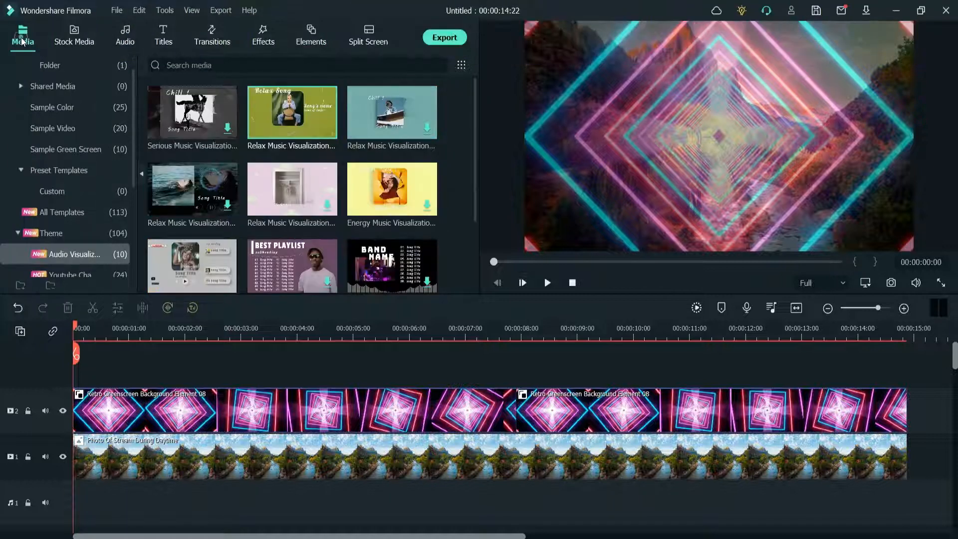
left_click(74, 36)
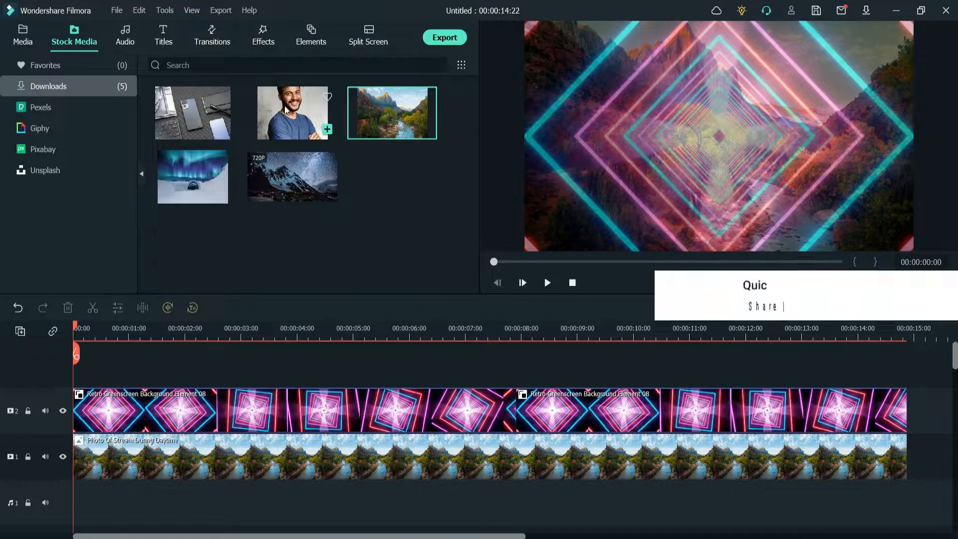
left_click_drag(286, 110, 58, 359)
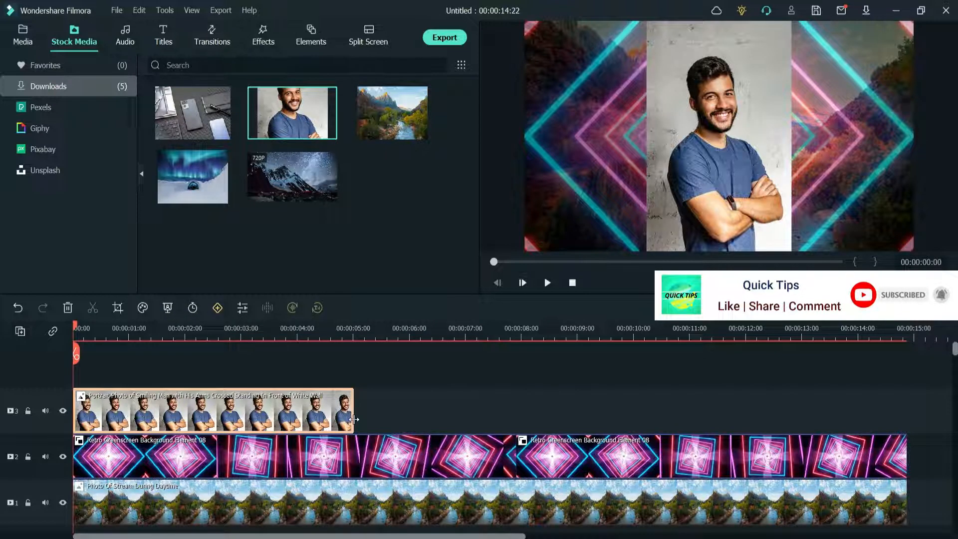
left_click_drag(354, 419, 906, 452)
Step: Search the effects for "mask" and apply the first Image Mask to the portrait clip
left_click(263, 35)
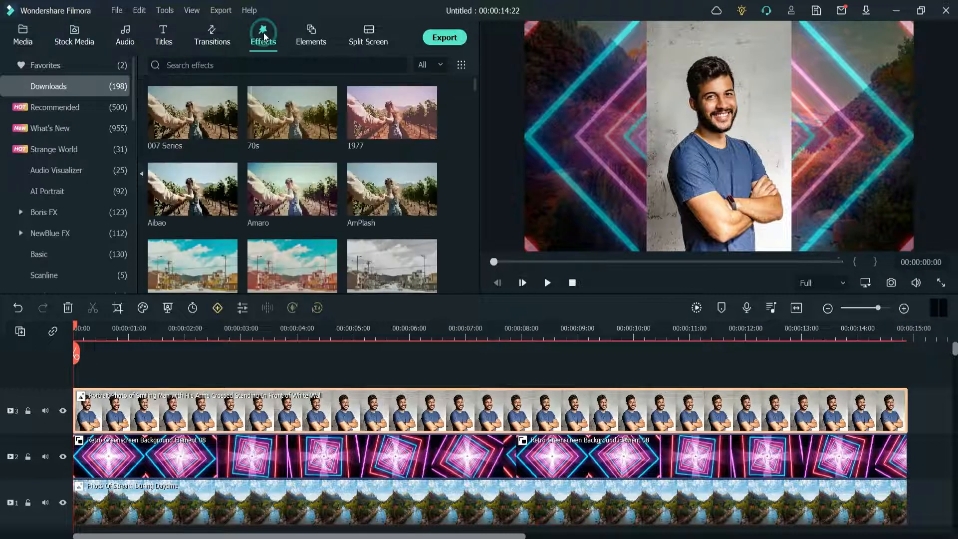
left_click(195, 64)
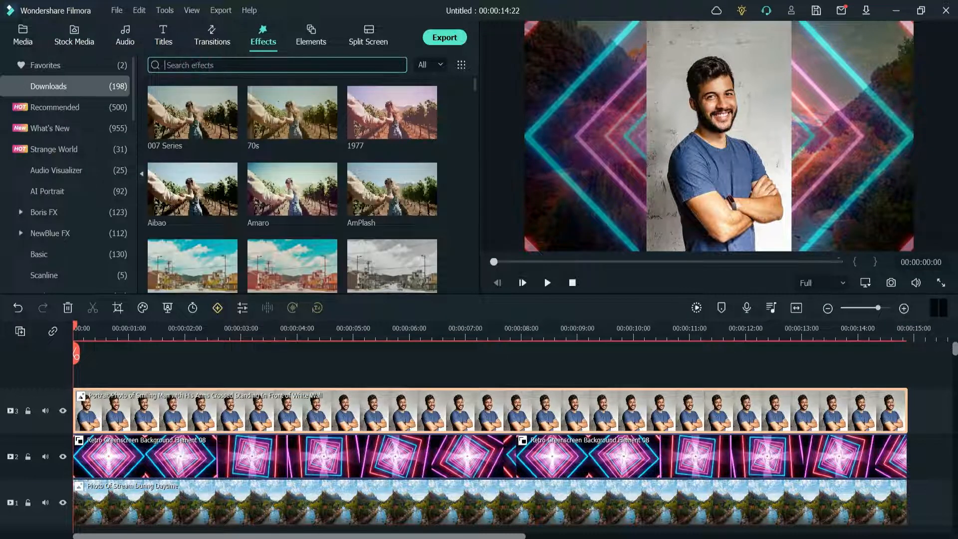
type("mask")
key("Return")
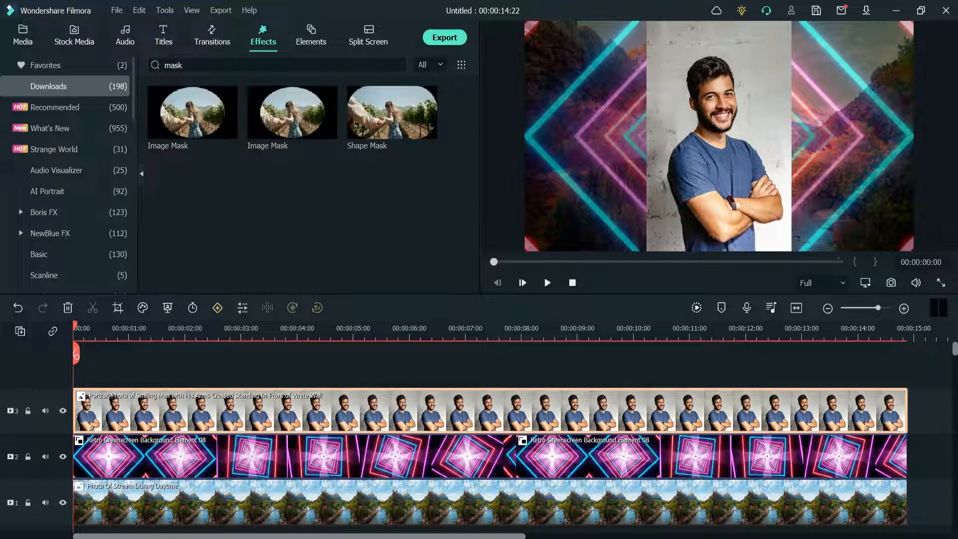
left_click_drag(184, 122, 98, 410)
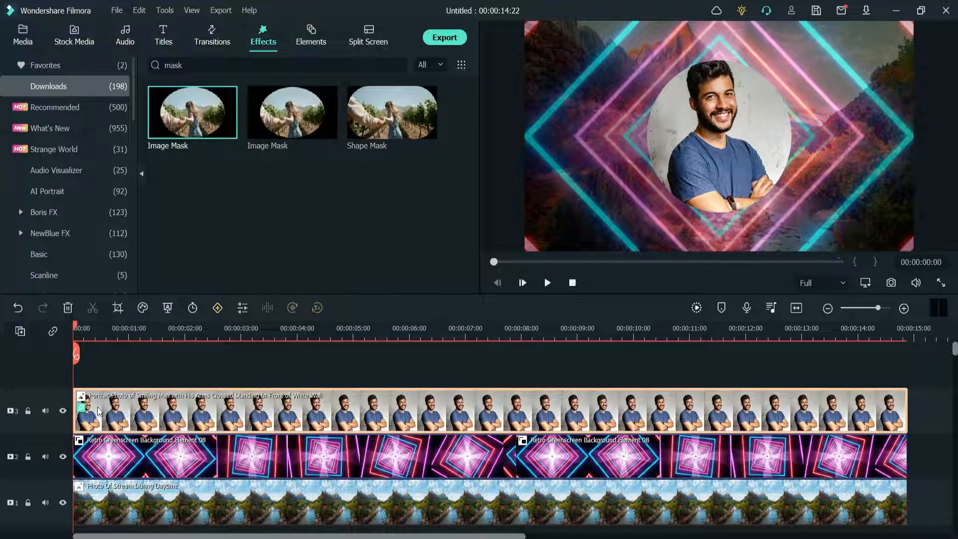
Step: Scale the masked portrait down to less than half its size and centre it in the frame
double_click(367, 407)
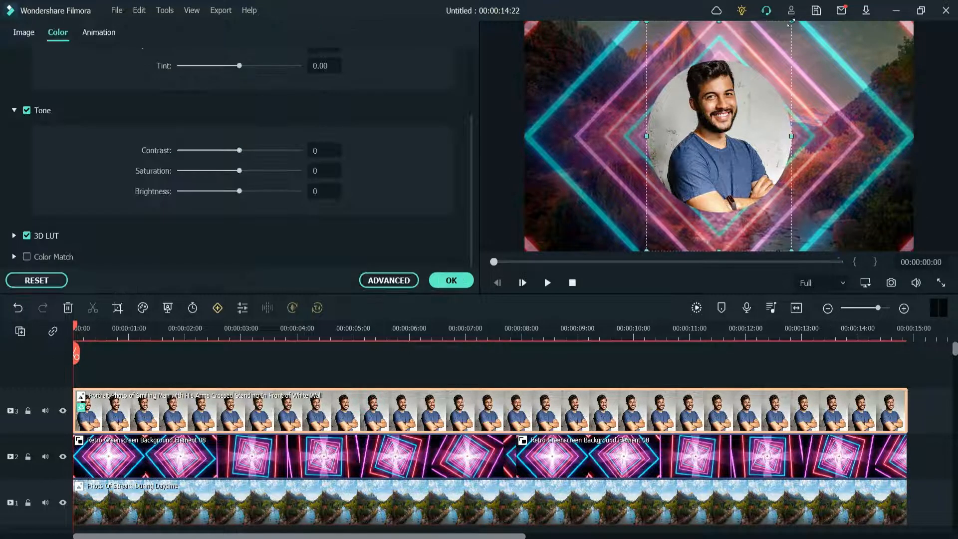
left_click_drag(791, 22, 718, 136)
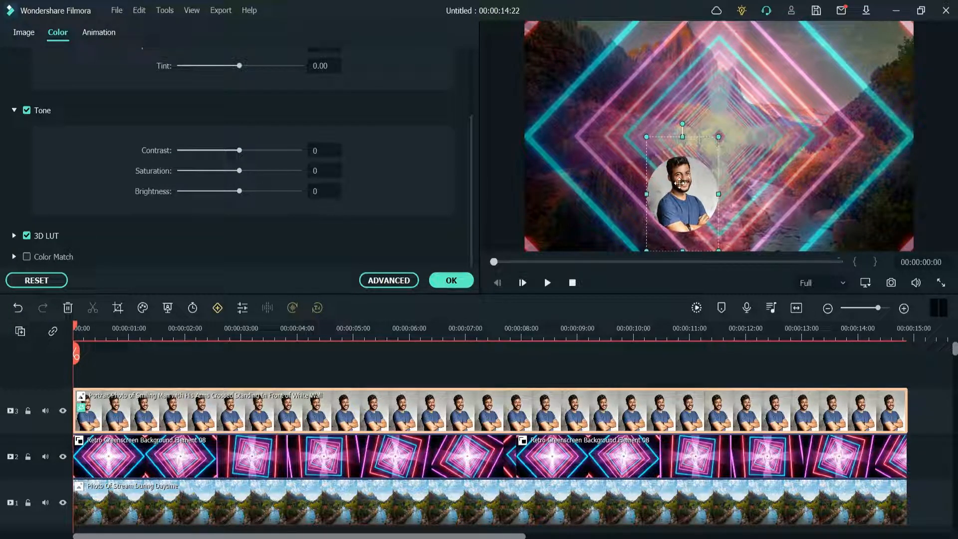
left_click_drag(679, 184, 716, 133)
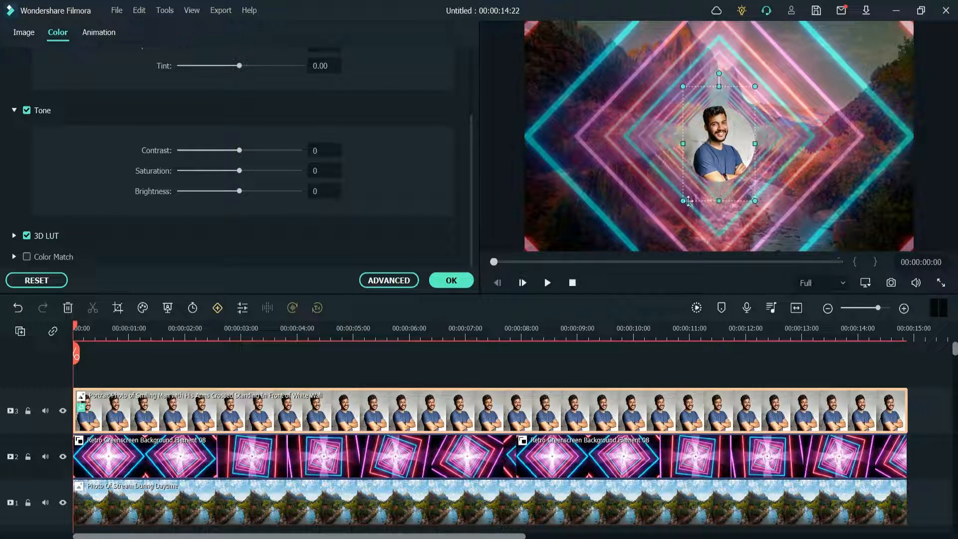
left_click_drag(685, 201, 695, 184)
mouse_move(733, 122)
left_mouse_down()
mouse_move(724, 136)
mouse_move(728, 123)
left_mouse_up()
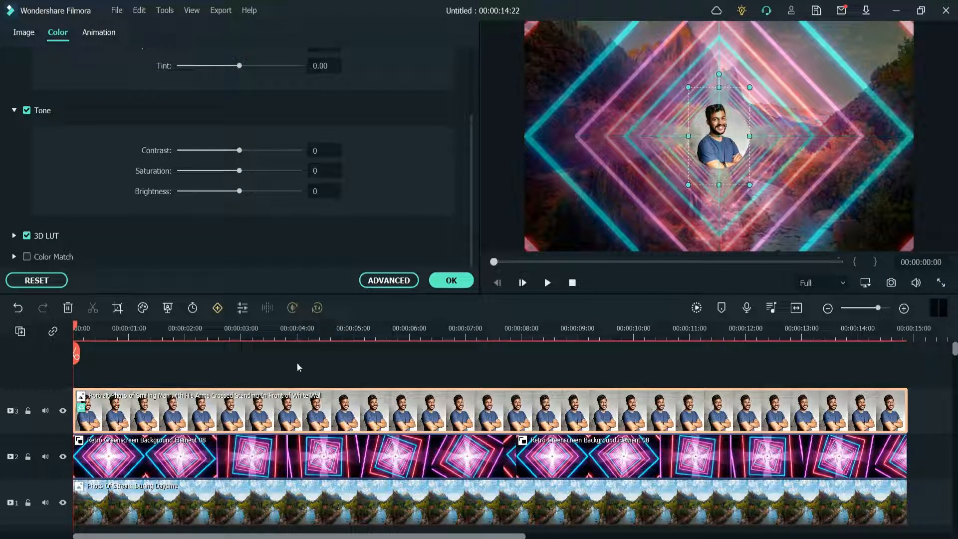
left_click(451, 280)
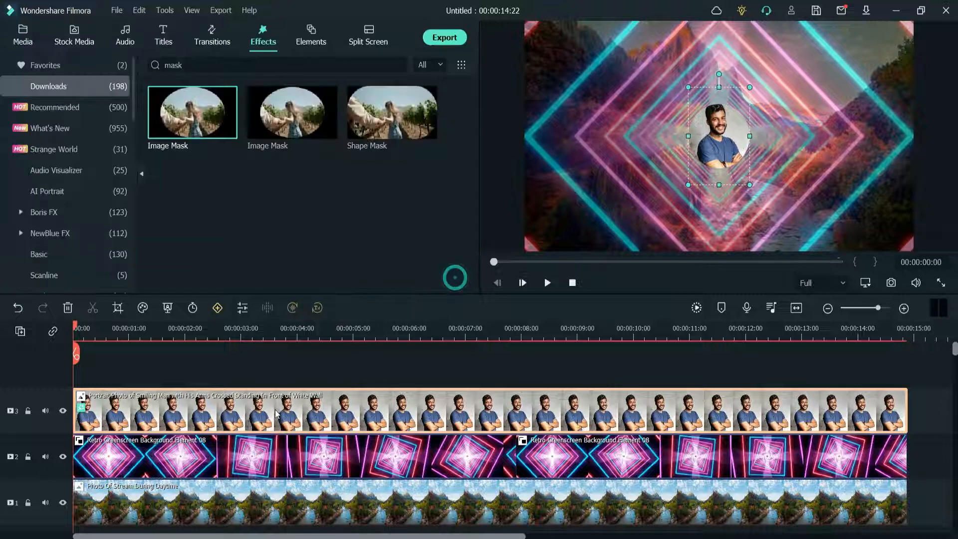
Step: Set the Y position of the portrait's Image Mask effect to 104
double_click(275, 413)
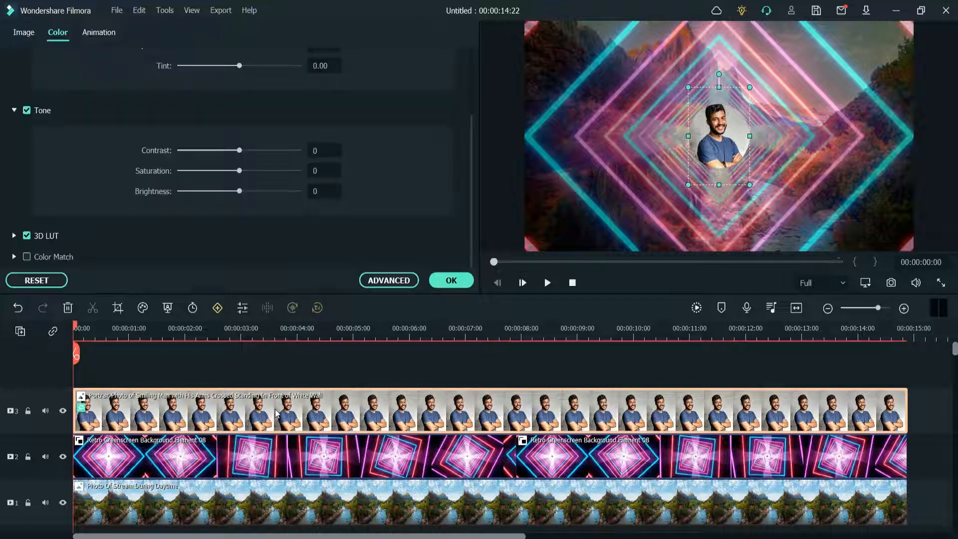
left_click(24, 34)
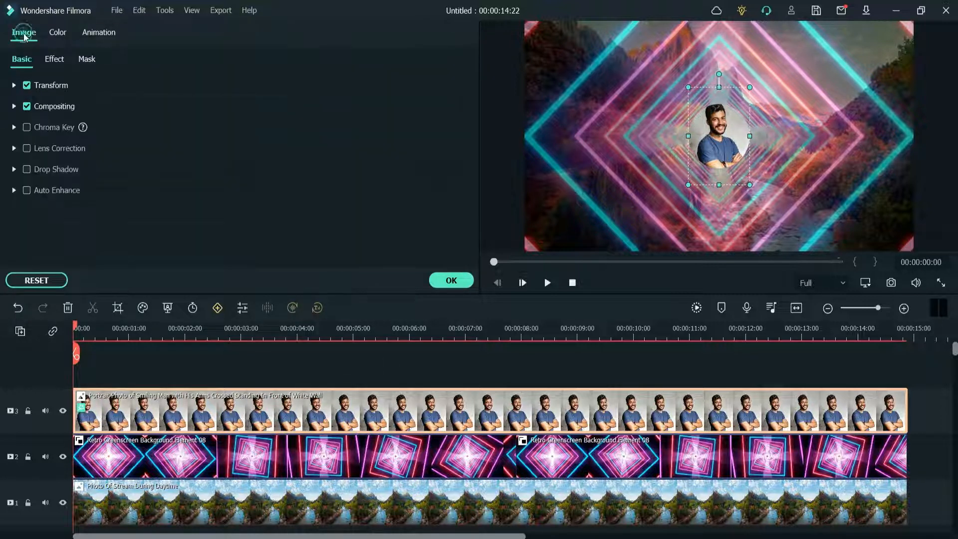
left_click(56, 59)
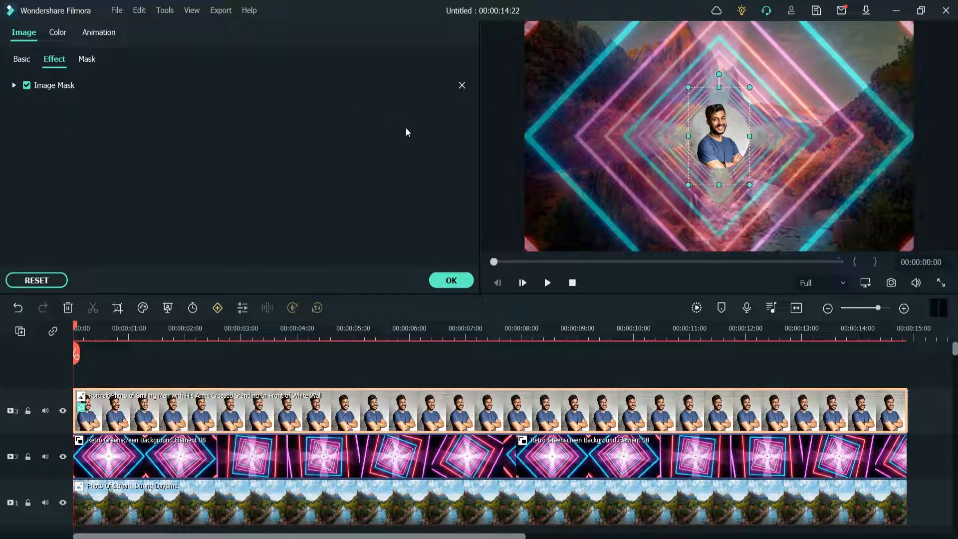
left_click(14, 86)
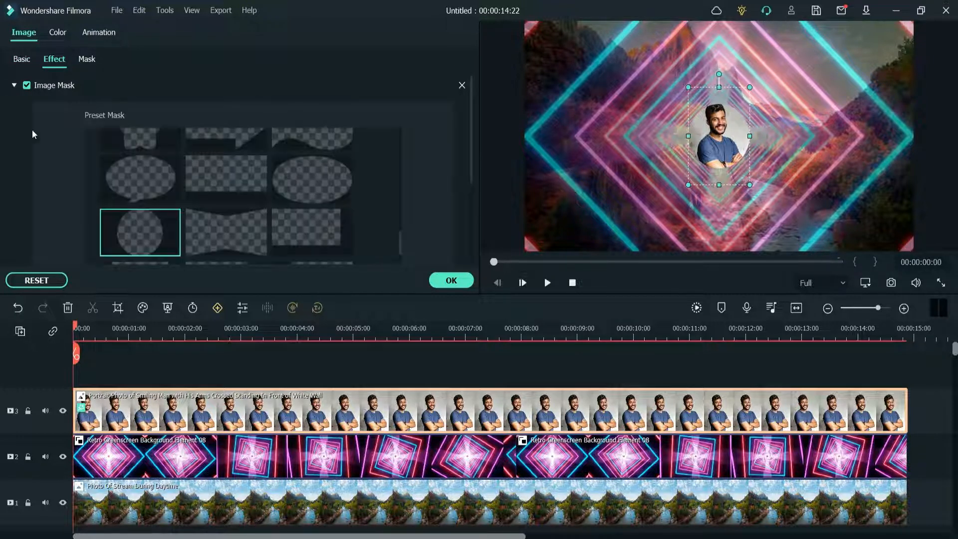
scroll(282, 203, "down", 3)
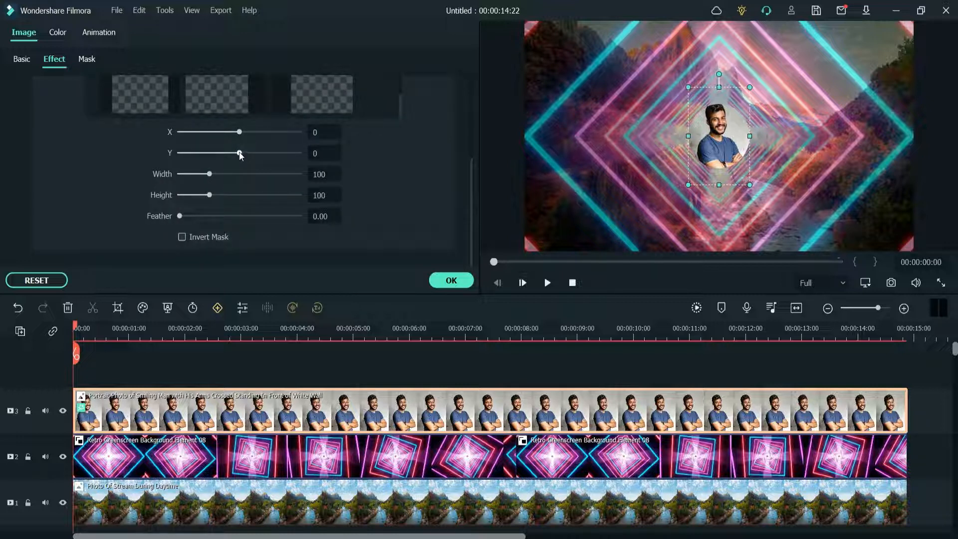
left_click_drag(241, 153, 245, 151)
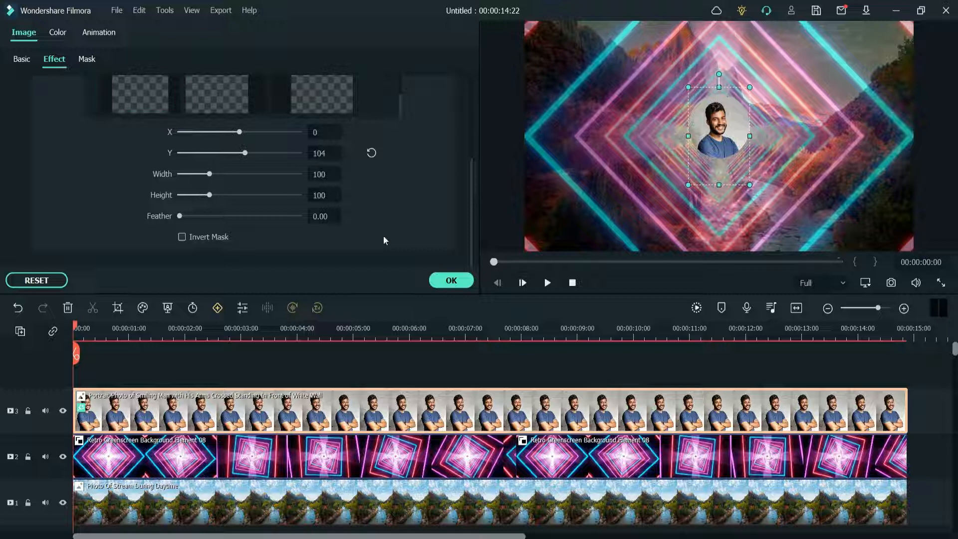
scroll(28, 113, "up", 3)
left_click(14, 86)
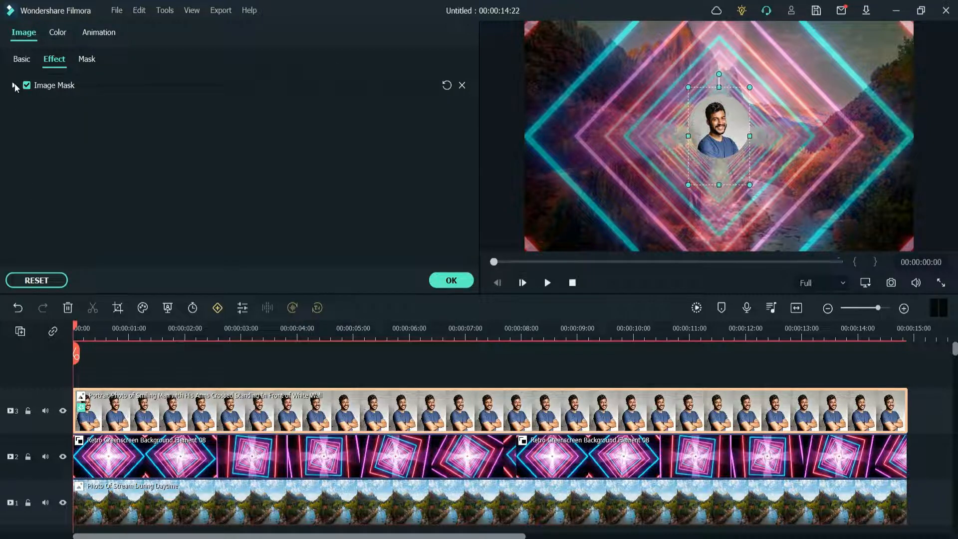
left_click(455, 281)
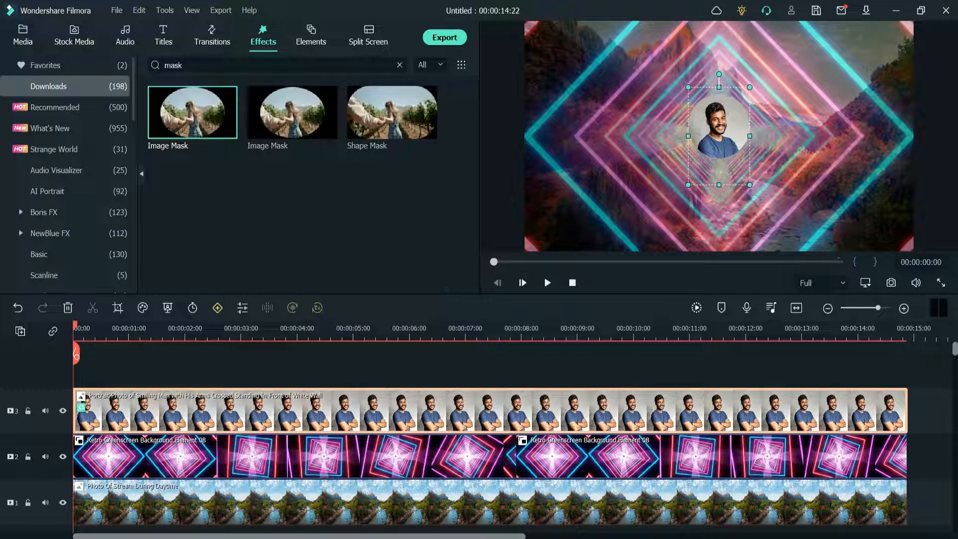
Step: Search the effects for "border" and apply the Border effect to the portrait clip
double_click(189, 69)
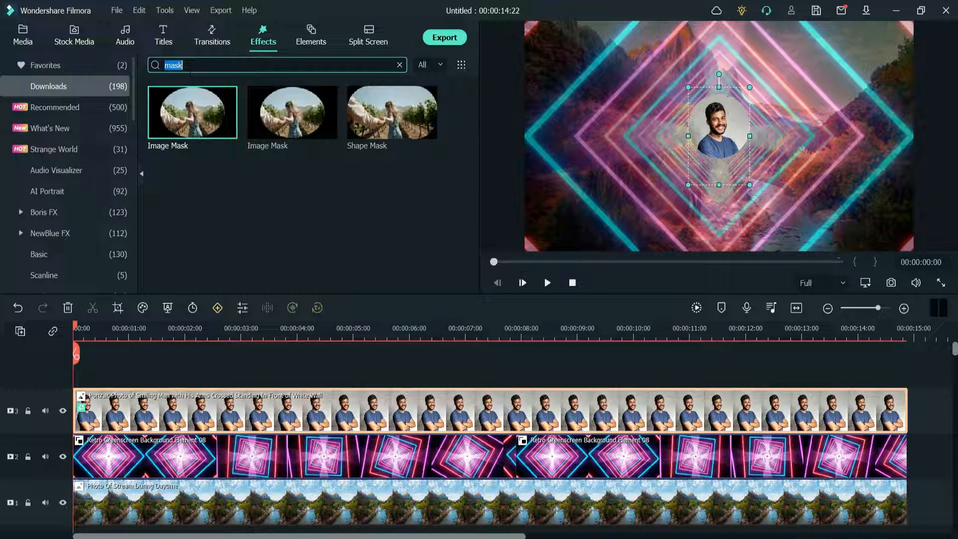
type("border")
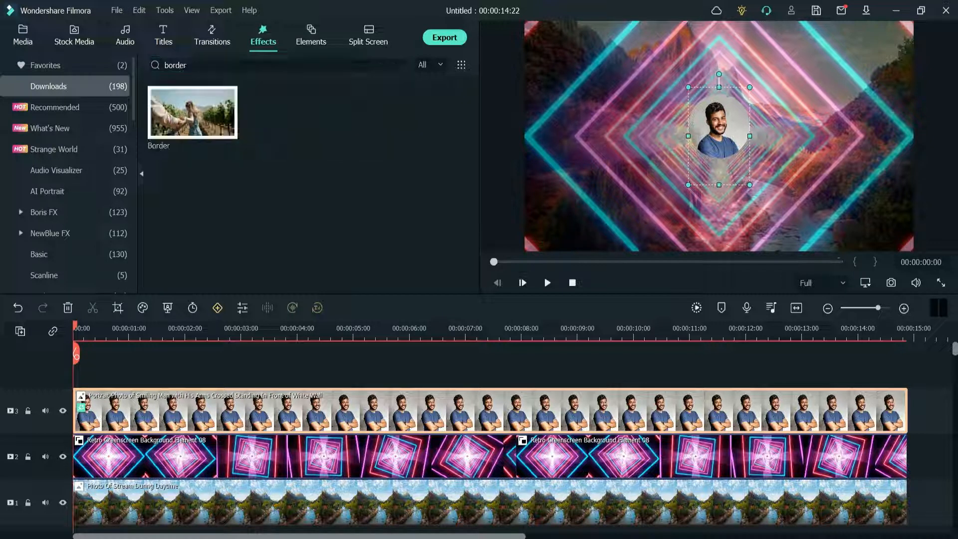
mouse_move(194, 134)
left_click_drag(183, 118, 83, 415)
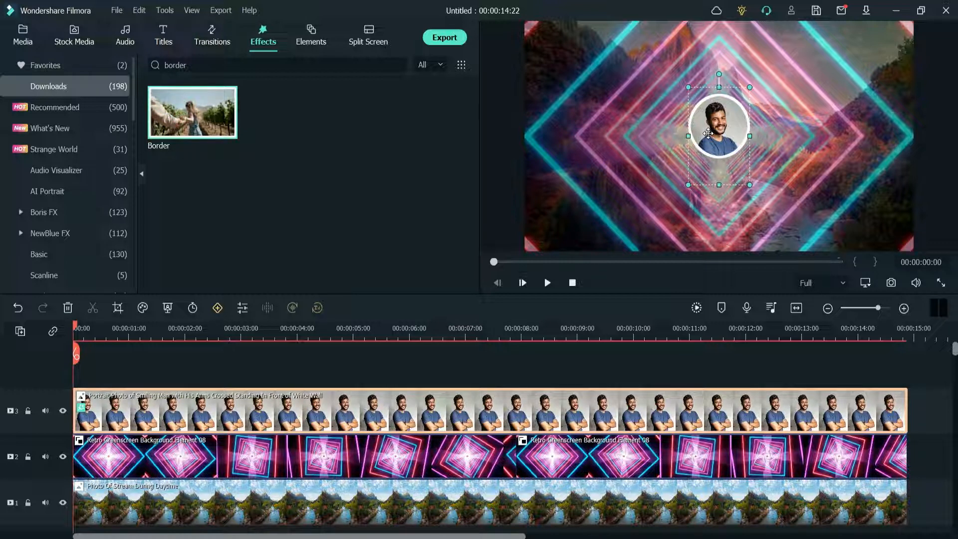
Step: Set the Size of the portrait clip's Border effect to 2.50 and play back the result
double_click(268, 419)
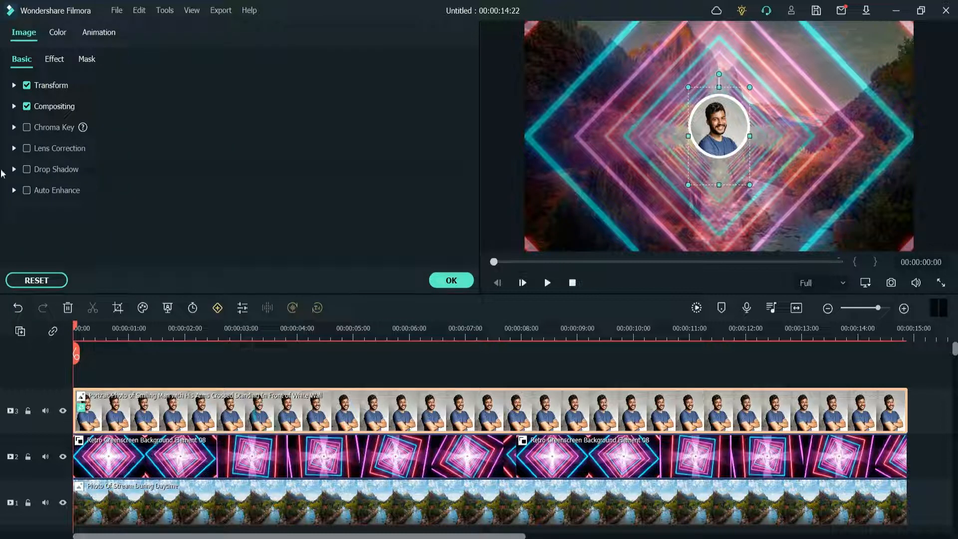
left_click(55, 59)
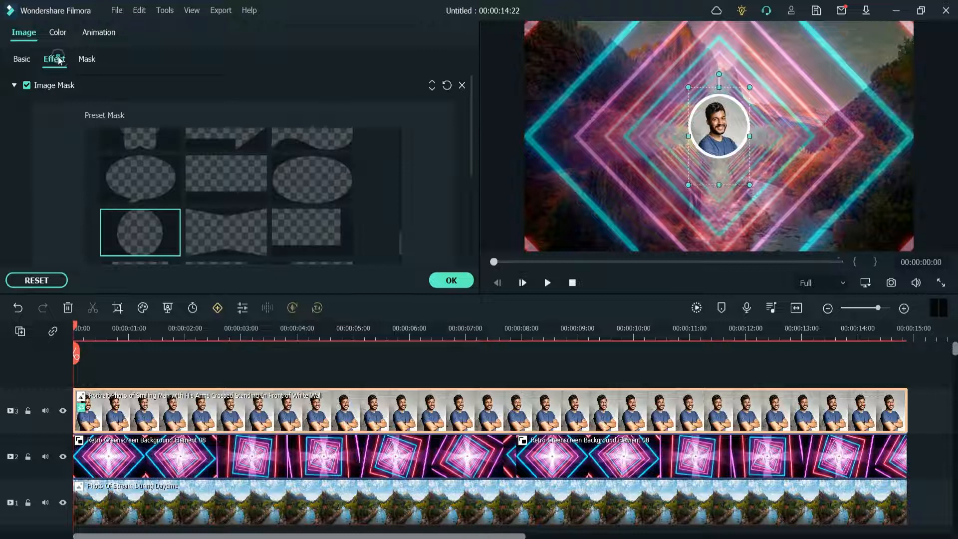
left_click(15, 86)
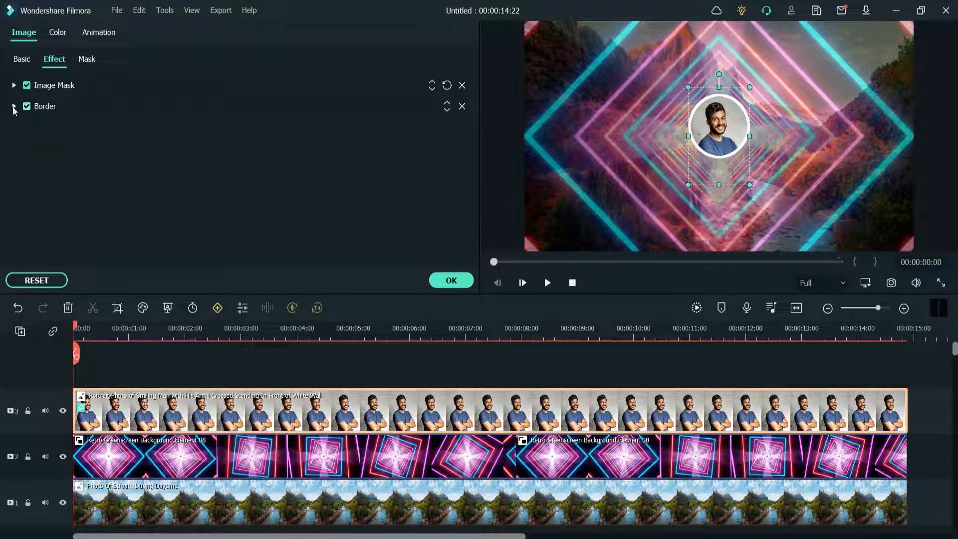
left_click(14, 106)
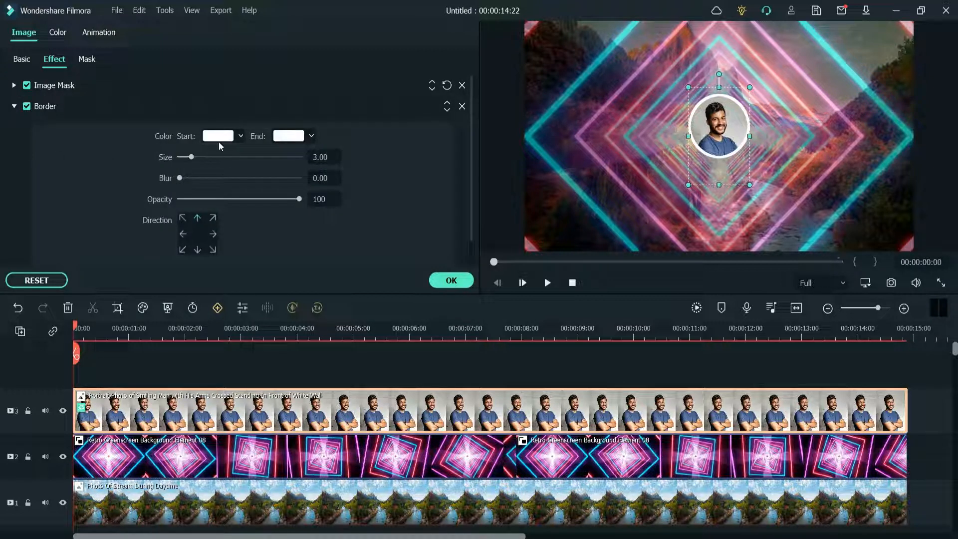
left_click_drag(192, 161, 189, 161)
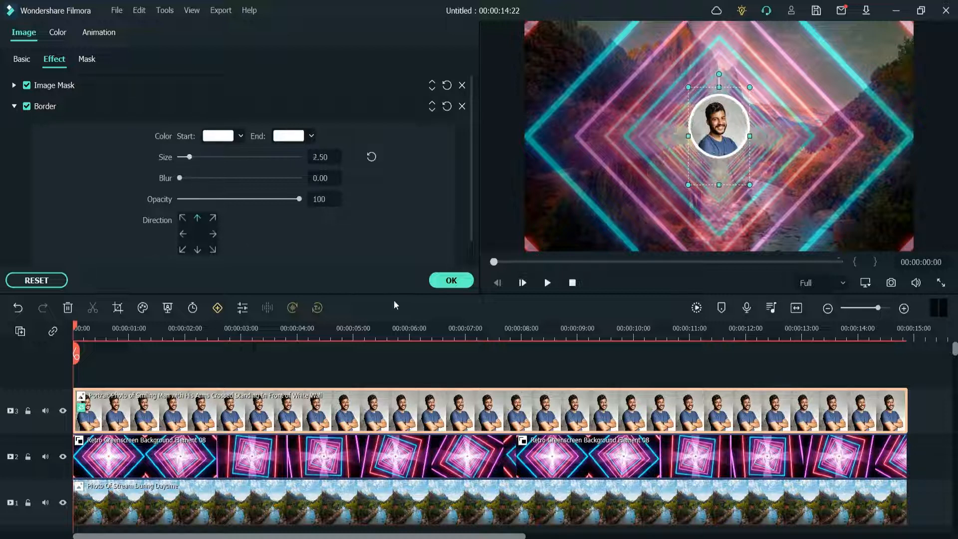
left_click(451, 281)
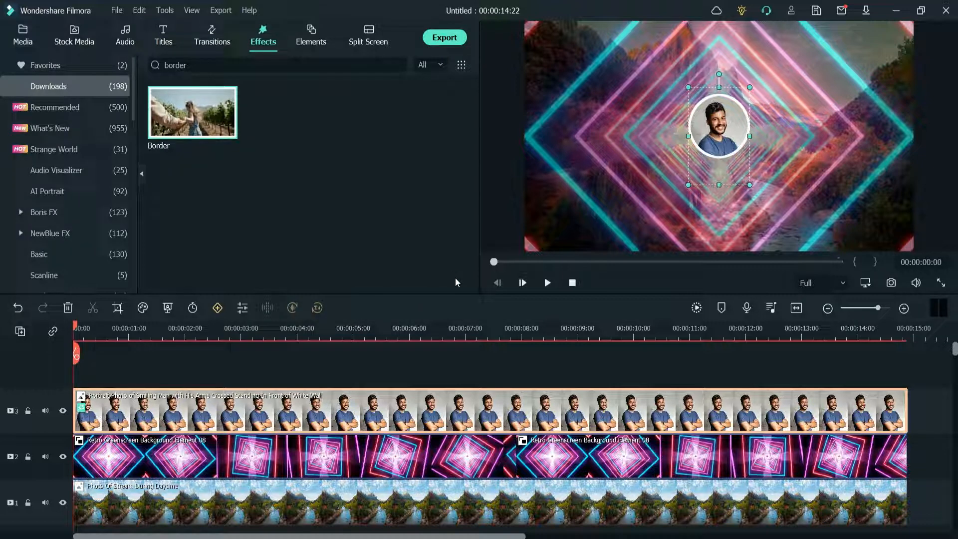
key("space")
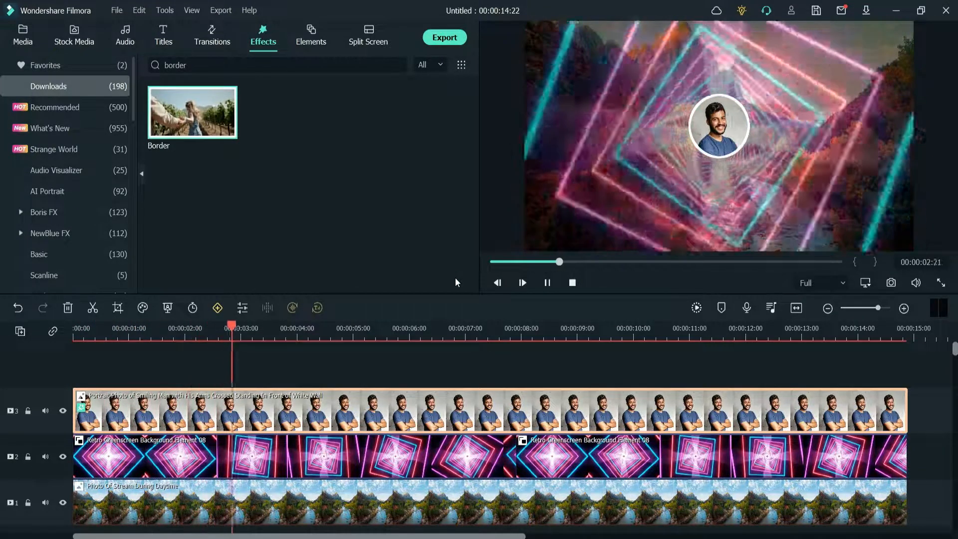
key("space")
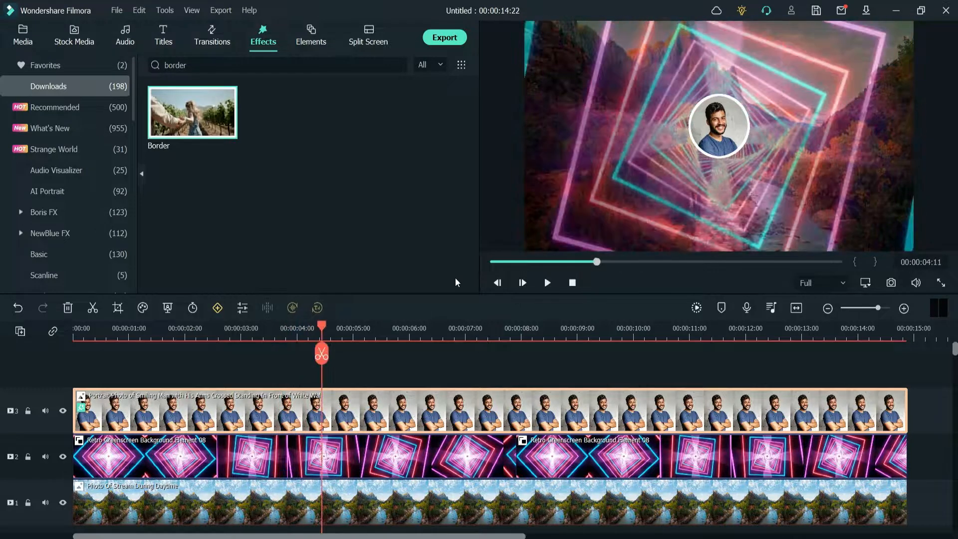
Step: Add the favourite Iridescent Circle 2 effect on a new track above the portrait and extend it to the end of the clips
left_click(174, 65)
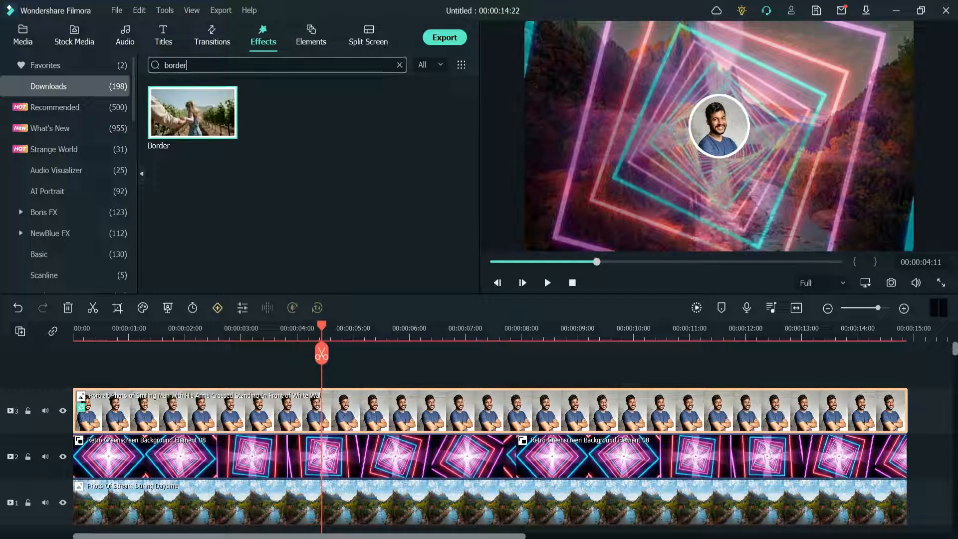
key("ctrl+a")
key("BackSpace")
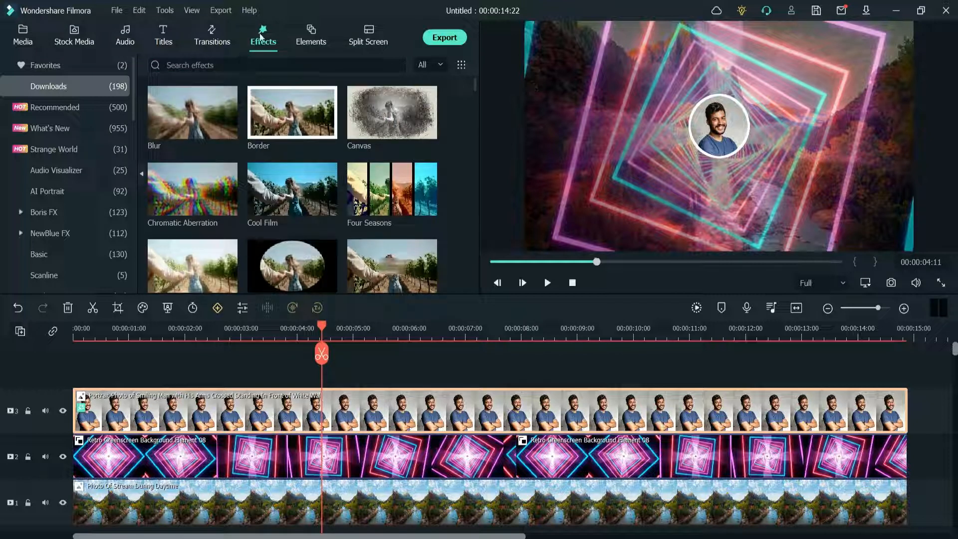
left_click(47, 173)
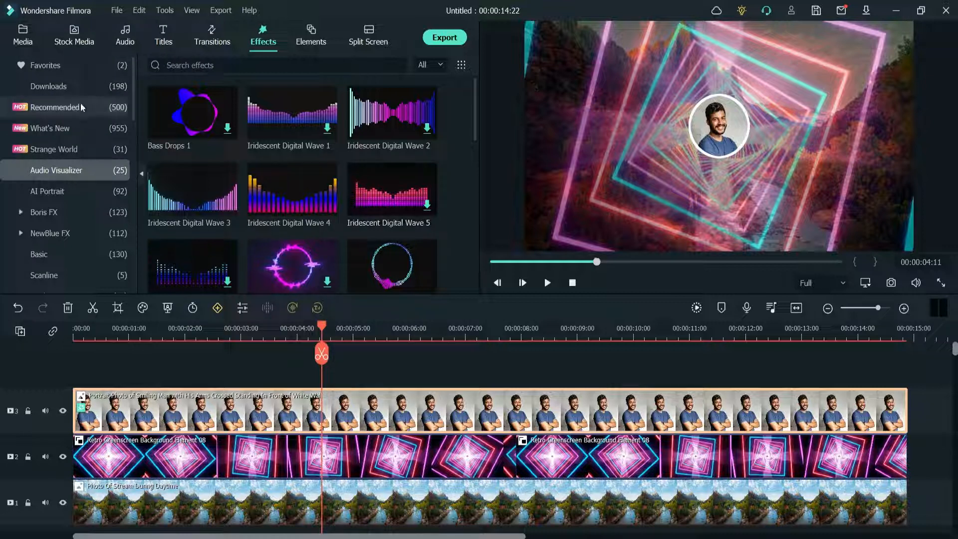
left_click(63, 69)
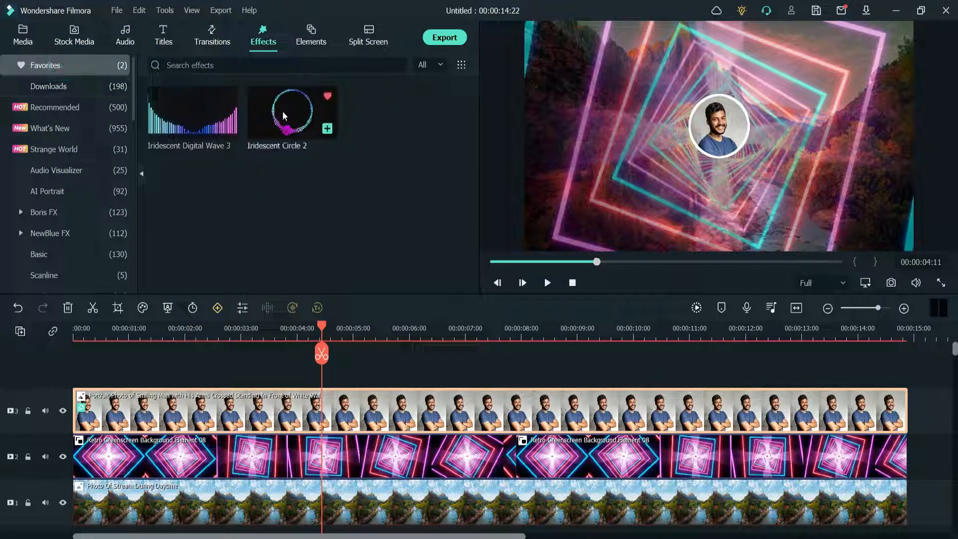
left_click_drag(284, 112, 73, 372)
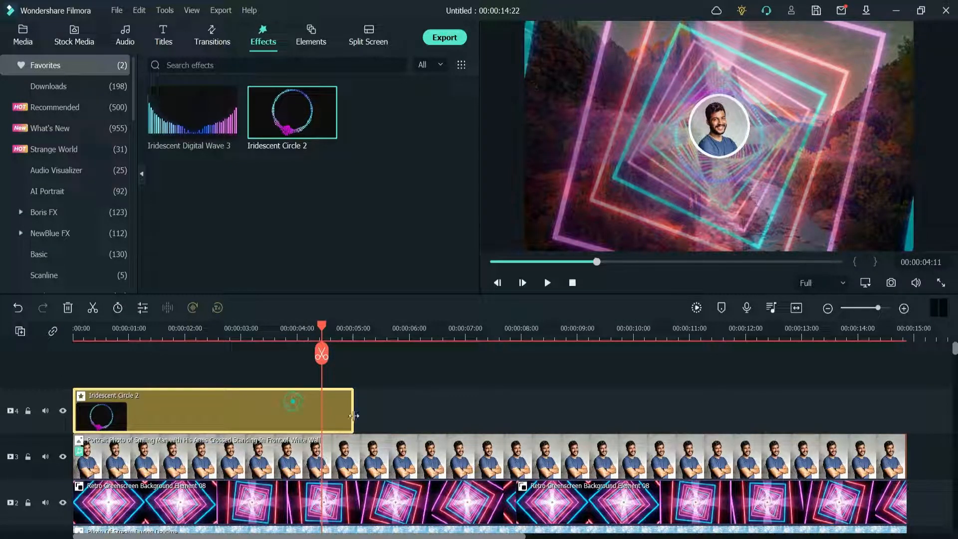
left_click_drag(353, 410, 904, 408)
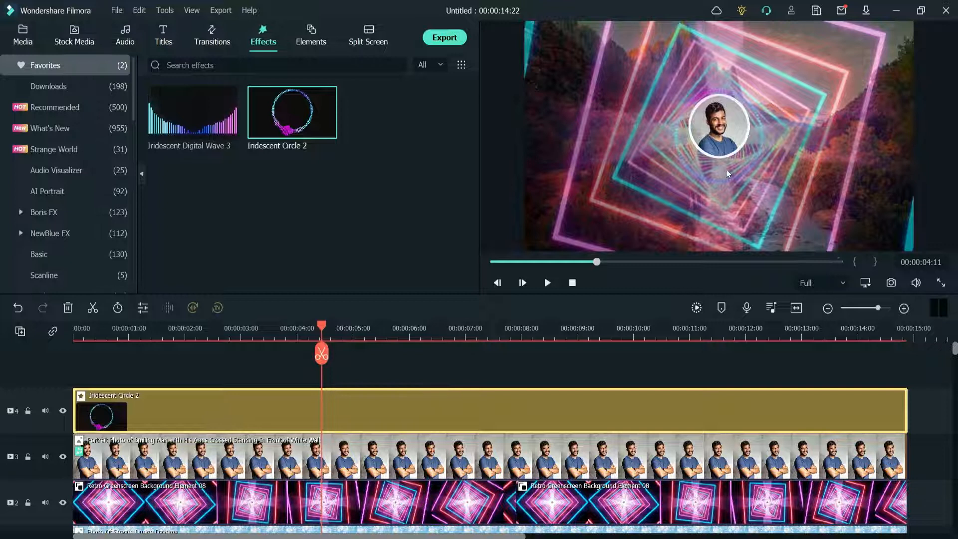
Step: Set the Iridescent Circle 2 effect's Intensity to 1.09, Radius to 1.75 and Position Y to 47.68
double_click(208, 418)
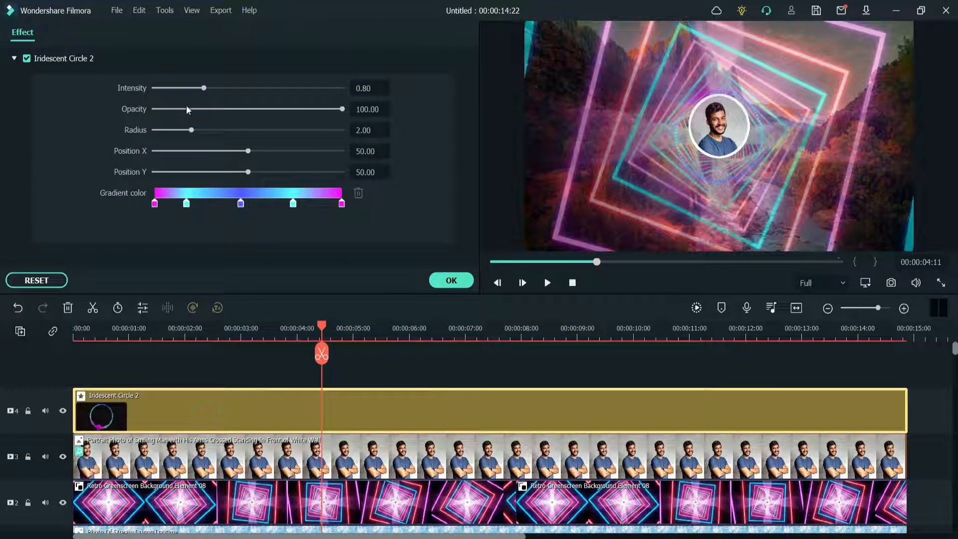
left_click_drag(203, 90, 224, 86)
left_click_drag(192, 131, 183, 130)
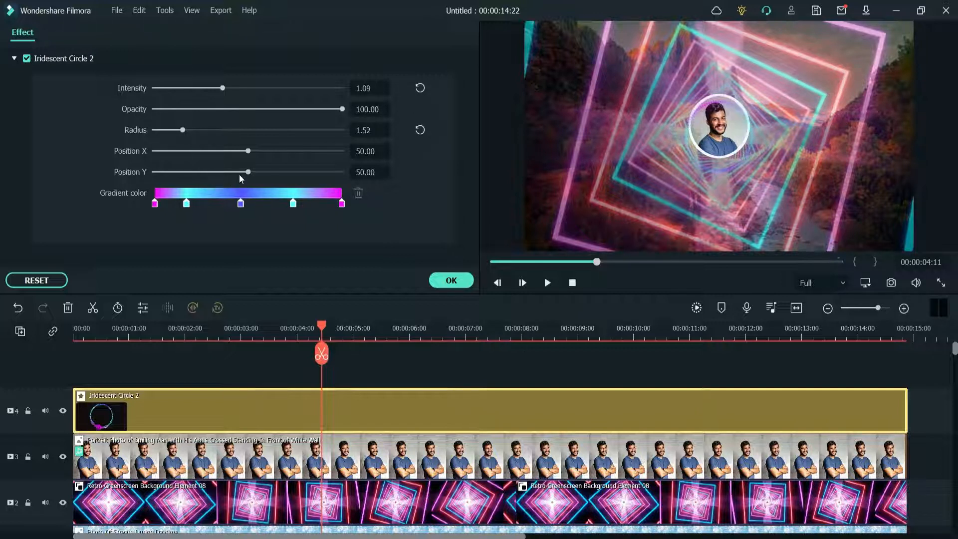
left_click_drag(248, 173, 243, 173)
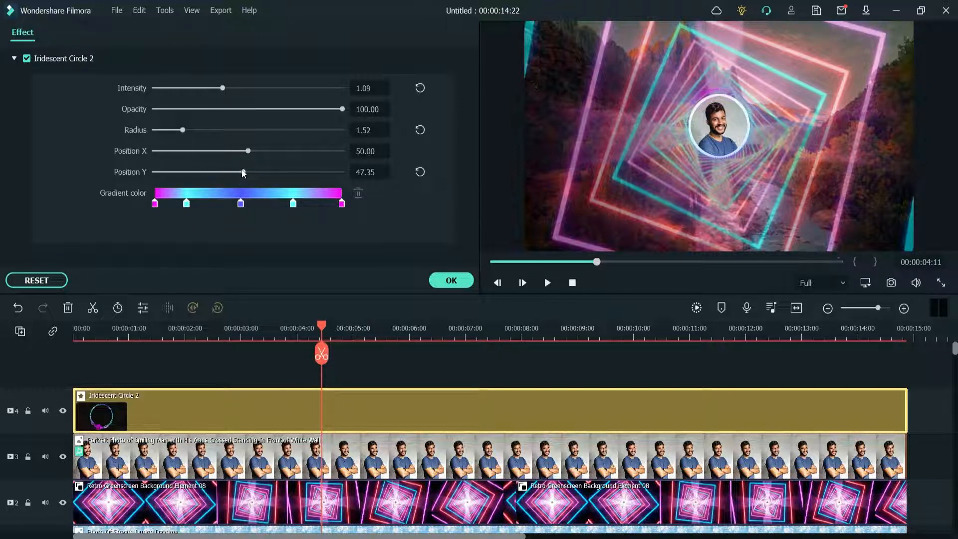
left_click_drag(243, 171, 249, 151)
left_click(249, 152)
left_click_drag(183, 130, 187, 133)
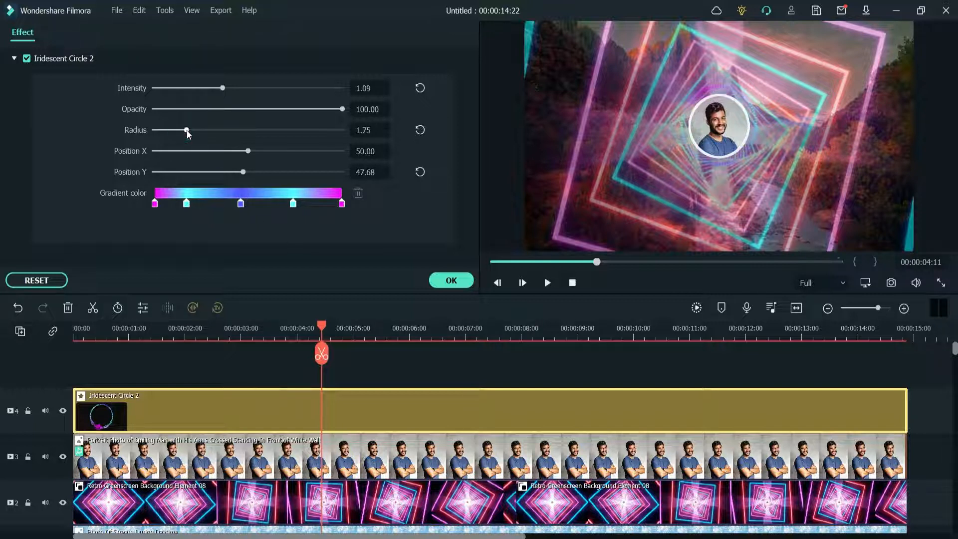
left_click(451, 280)
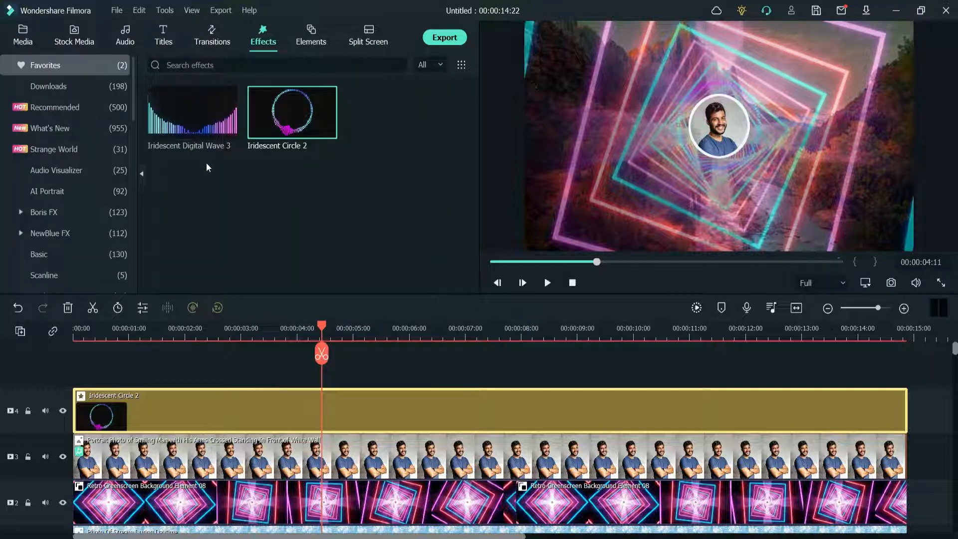
Step: Add the favourite Iridescent Digital Wave 3 effect above the circle effect and extend it to the end of the clips
mouse_move(180, 120)
left_click_drag(185, 110, 87, 367)
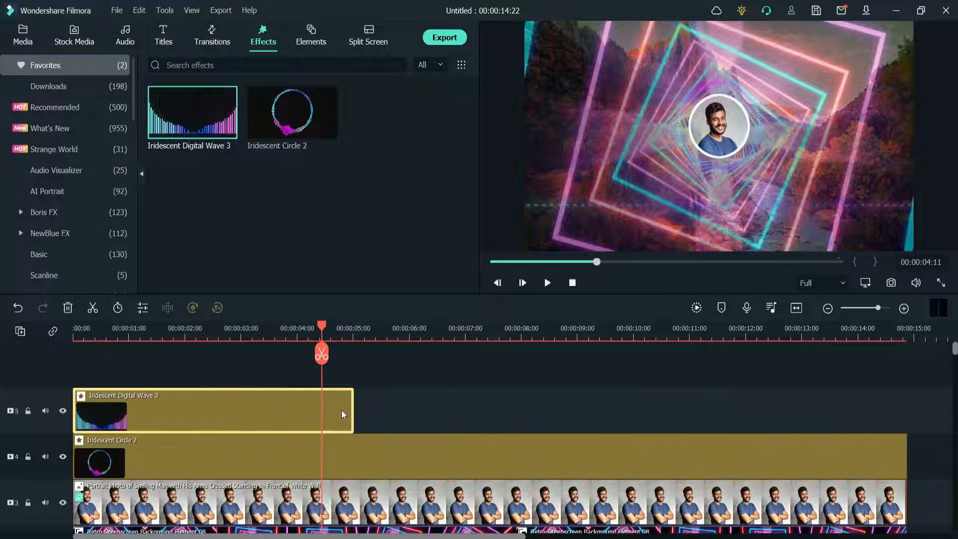
left_click_drag(353, 407, 908, 425)
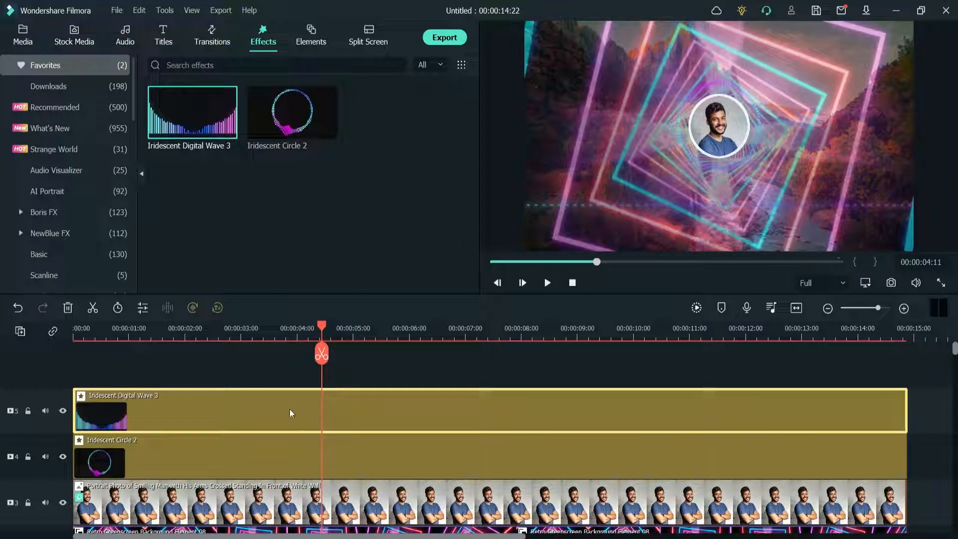
Step: Set the Iridescent Digital Wave 3 effect's Intensity to 0.99, Scale X to 1.06 and Scale Y to 1.26
double_click(226, 413)
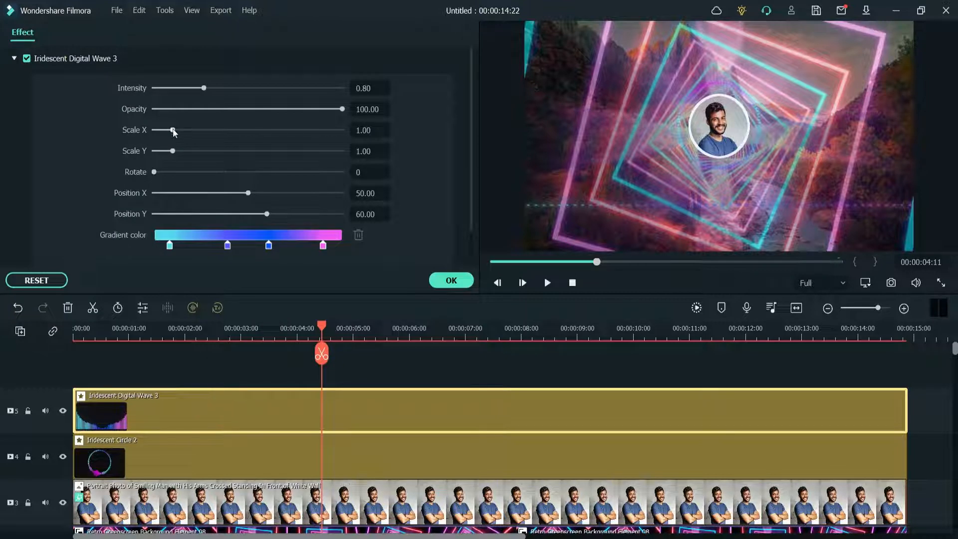
left_click_drag(173, 131, 183, 152)
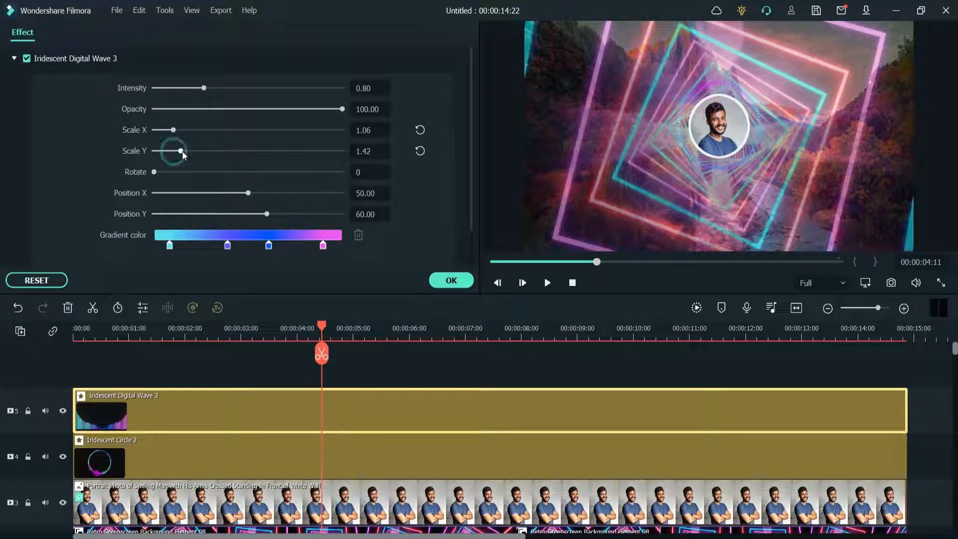
left_click_drag(203, 88, 218, 90)
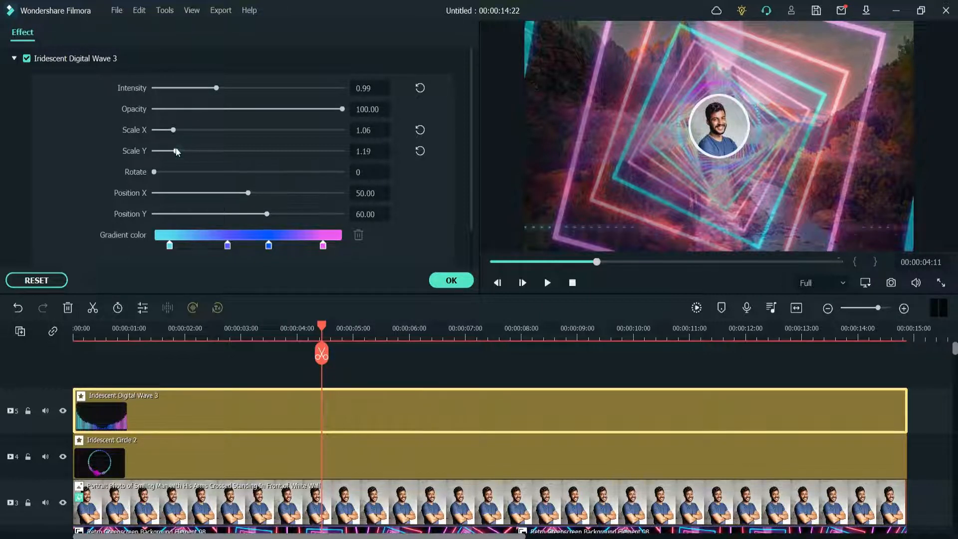
left_click(451, 280)
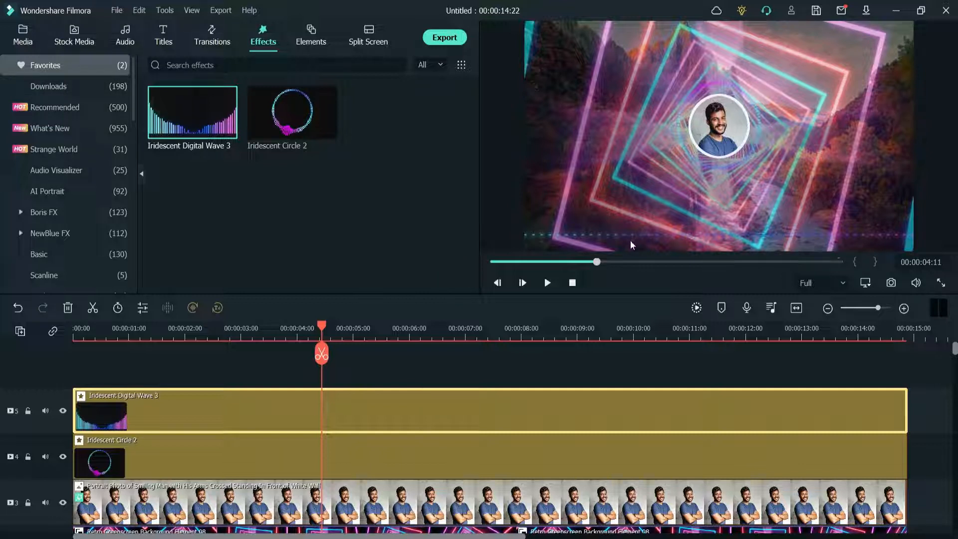
Step: Place the favourite song Big Stomp and Clap at the start of the audio track and cut off the part extending past the video clips
left_click(126, 38)
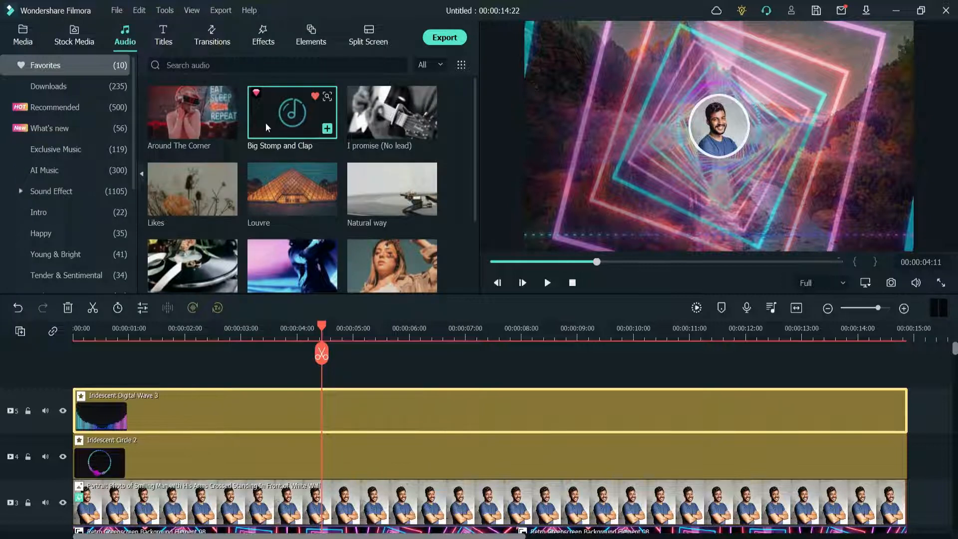
scroll(479, 449, "down", 5)
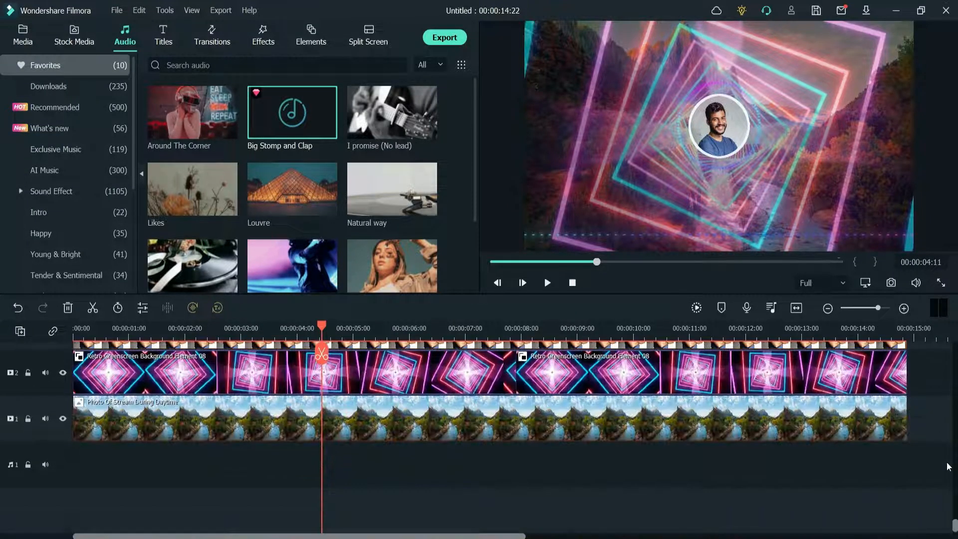
left_click_drag(325, 128, 48, 463)
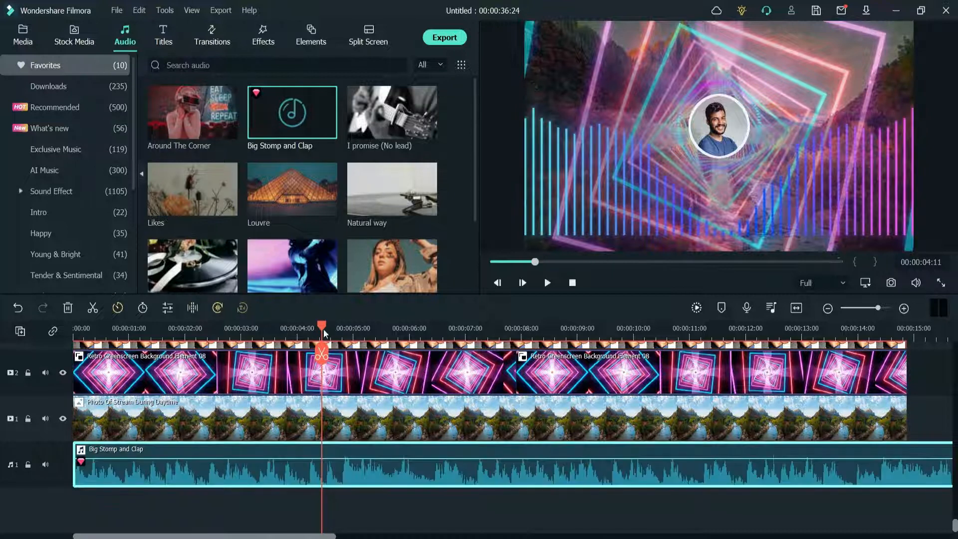
left_click_drag(366, 333, 75, 327)
scroll(954, 384, "up", 1)
left_click(907, 353)
key("Delete")
scroll(411, 390, "up", 3)
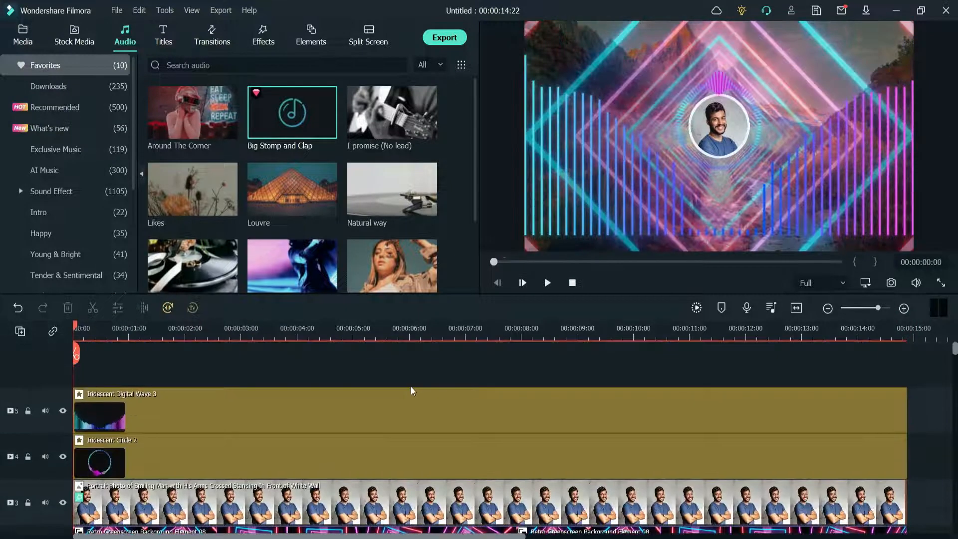
Step: Preview the opening and adjust the Iridescent Digital Wave 3 effect to Scale Y 1.49 and Intensity 0.72
key("space")
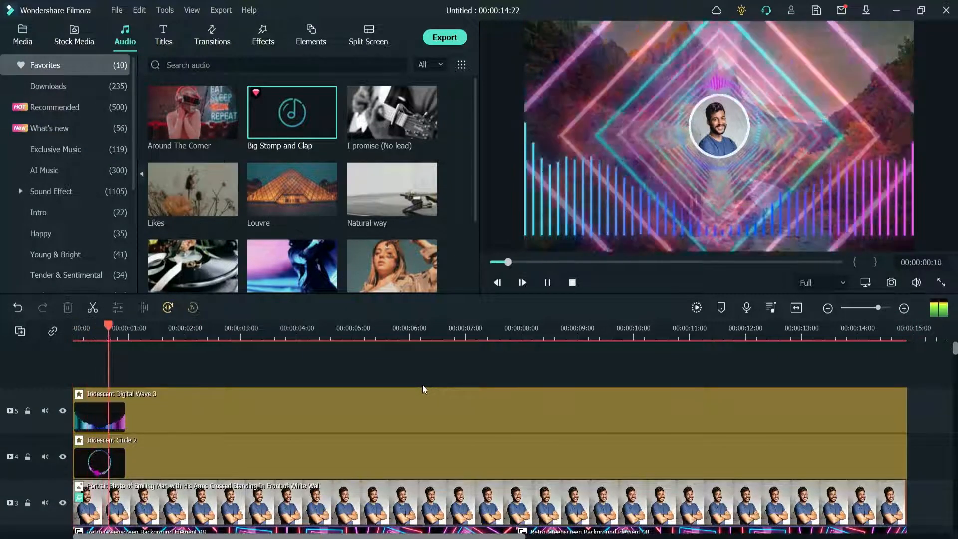
key("space")
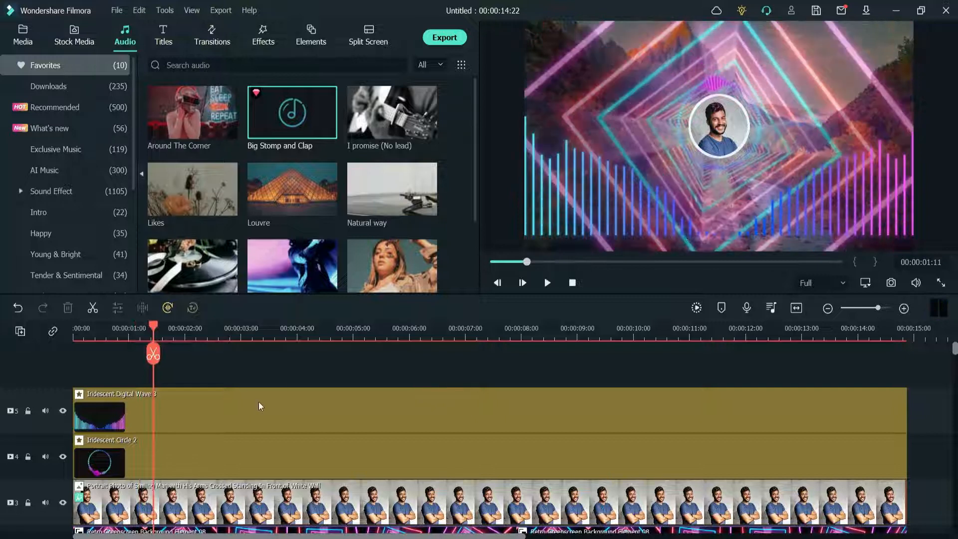
left_click(258, 402)
double_click(258, 403)
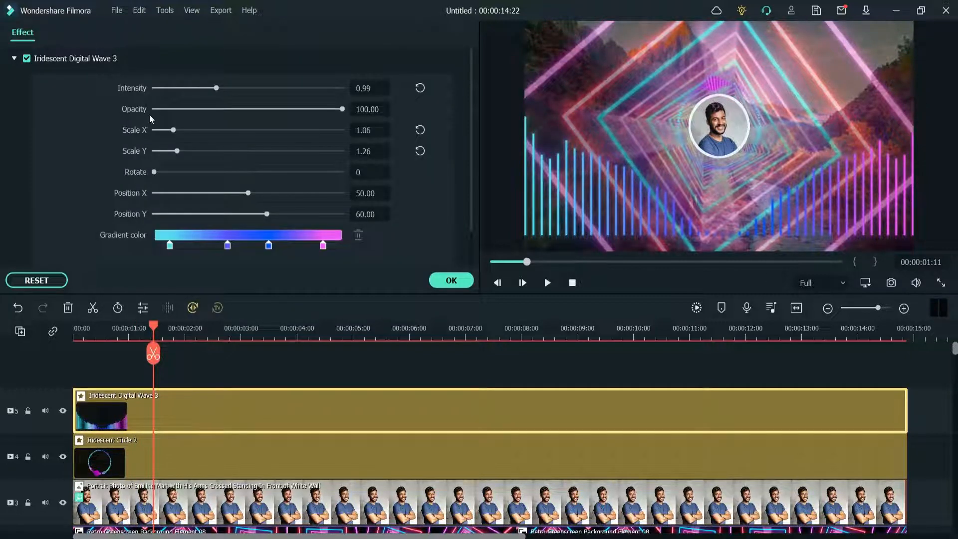
left_click_drag(177, 151, 182, 151)
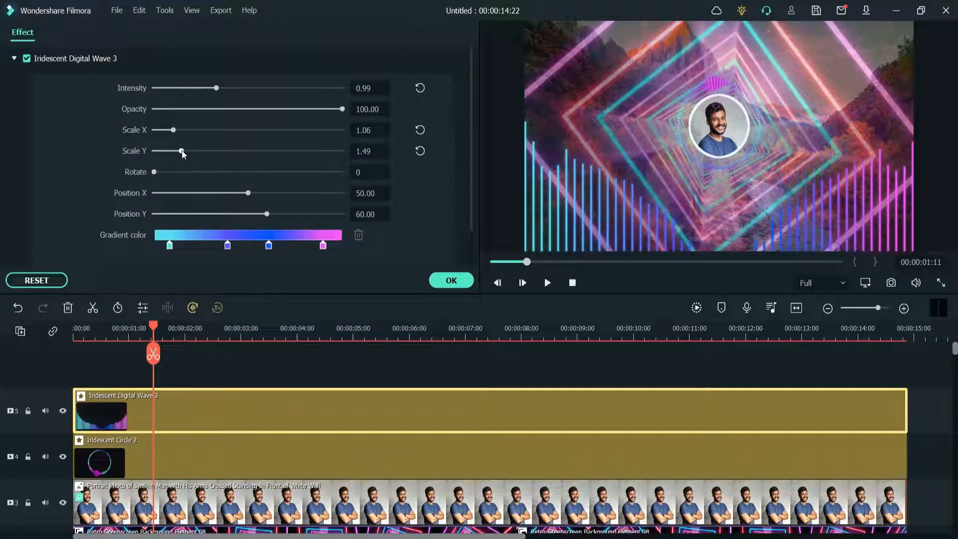
left_click_drag(216, 89, 198, 89)
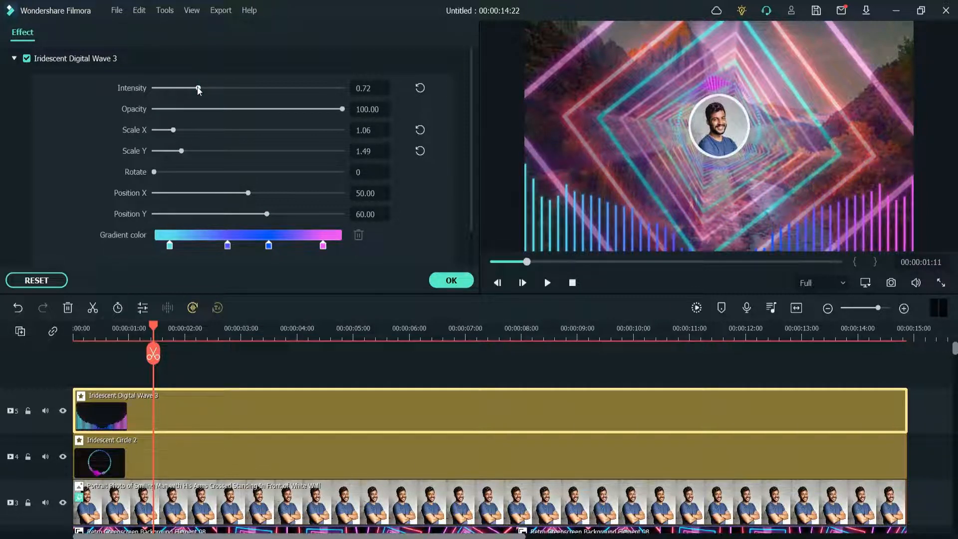
left_click(451, 280)
left_click_drag(154, 325, 27, 316)
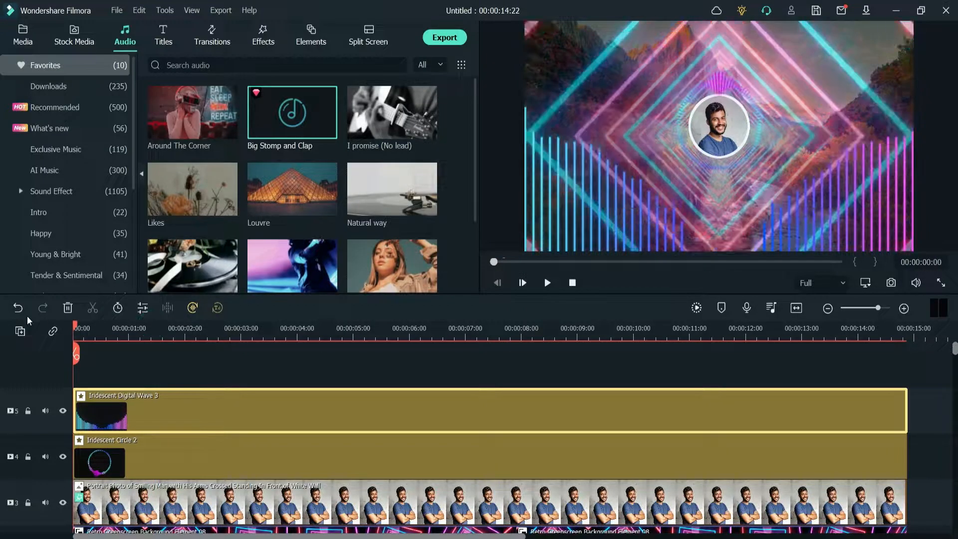
Step: Replace the Iridescent Digital Wave 3 effect with the White Digital Wave 1 audio visualizer and extend it to the end of the clips
key("space")
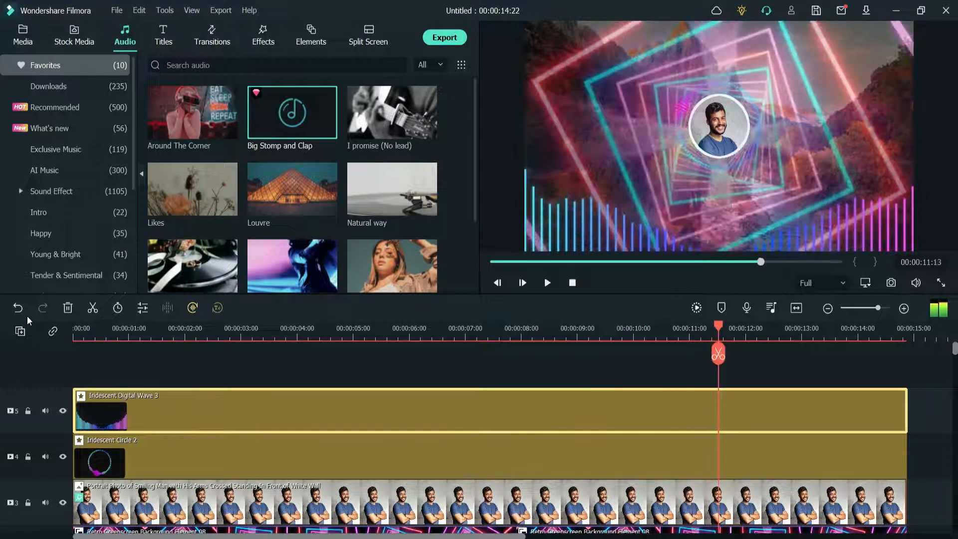
key("space")
left_click(263, 41)
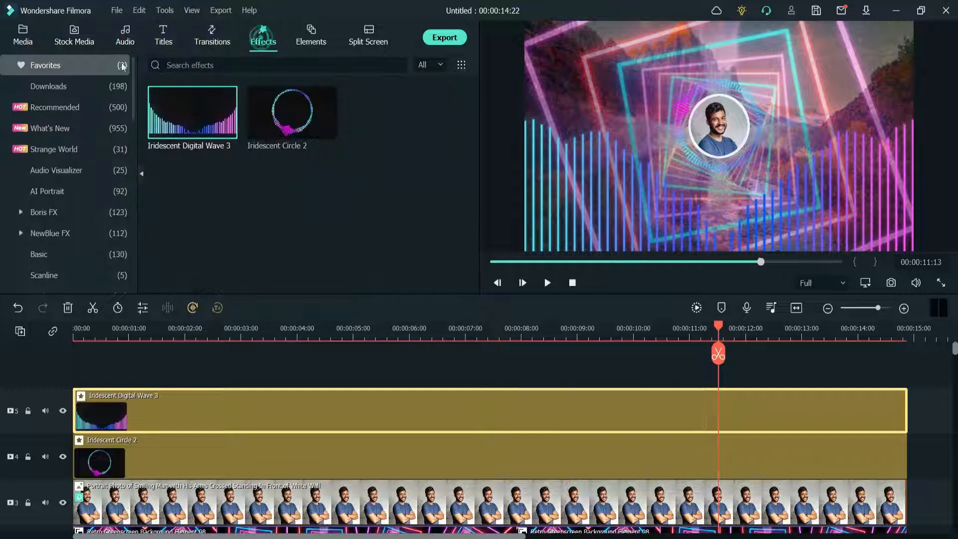
left_click(52, 170)
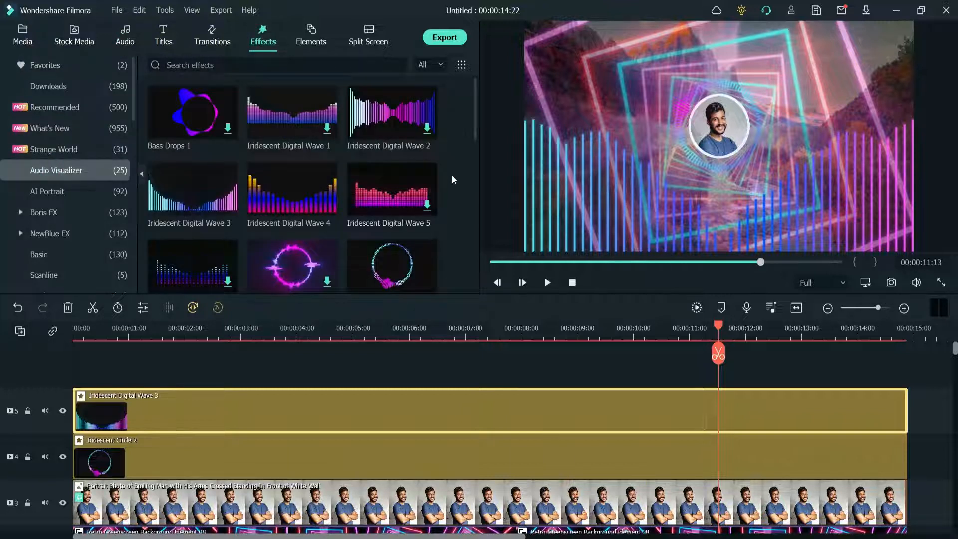
scroll(450, 175, "down", 5)
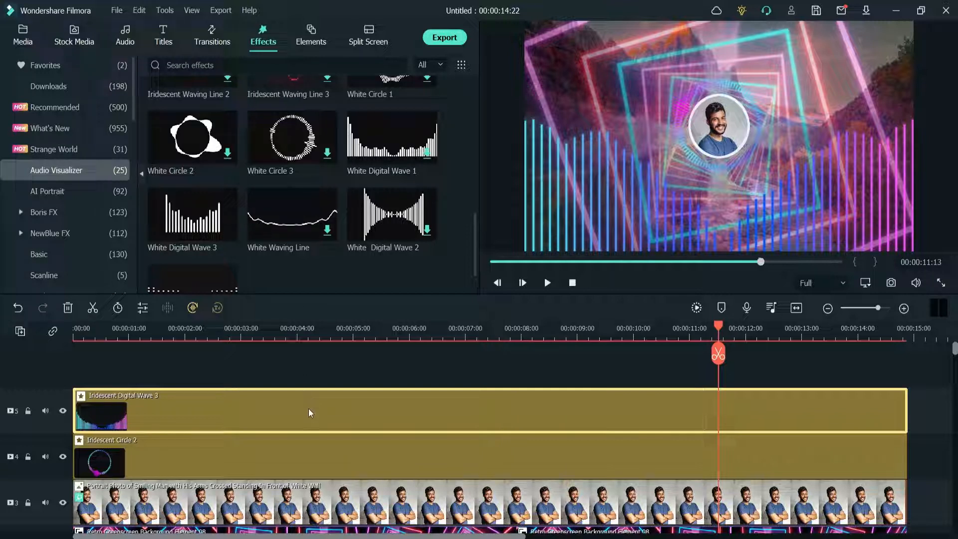
key("Delete")
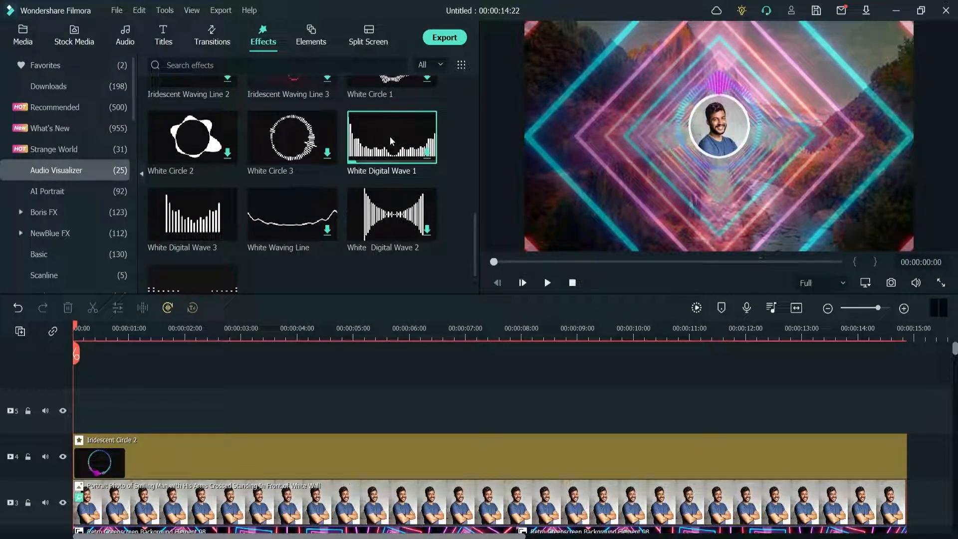
left_click_drag(390, 136, 55, 404)
left_click_drag(354, 408, 907, 408)
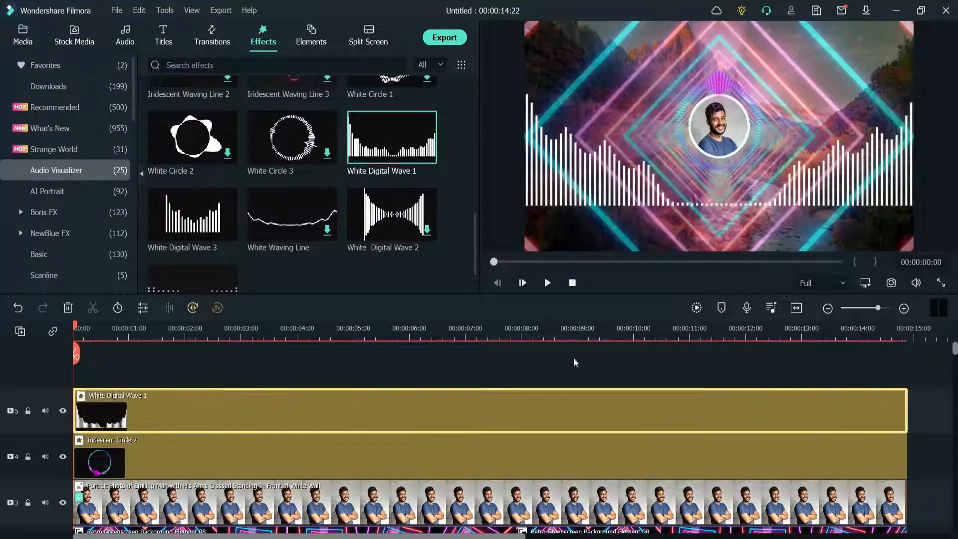
Step: Set the White Digital Wave 1 effect's Intensity to 0.67, Scale X to 0.99 and Scale Y to 1.42, and preview the opening
double_click(229, 397)
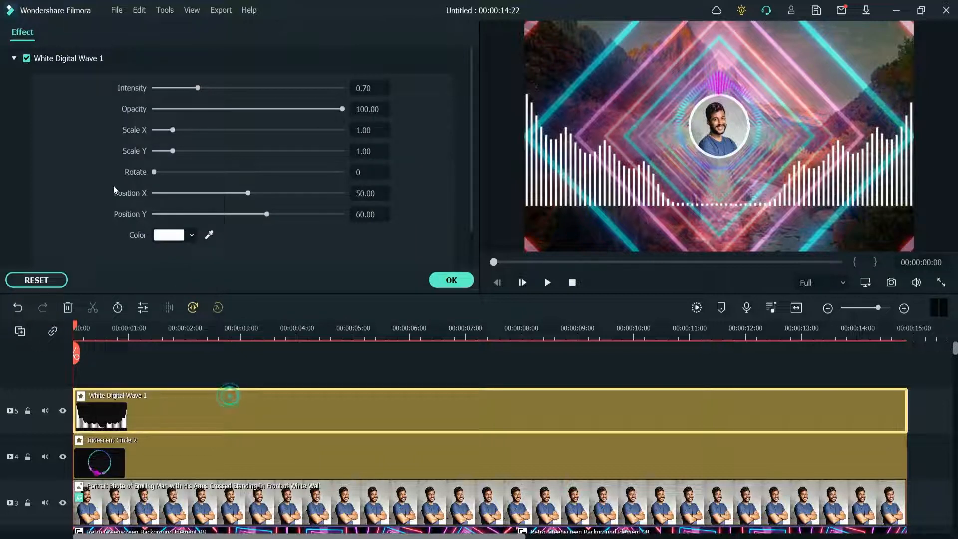
left_click_drag(174, 153, 174, 131)
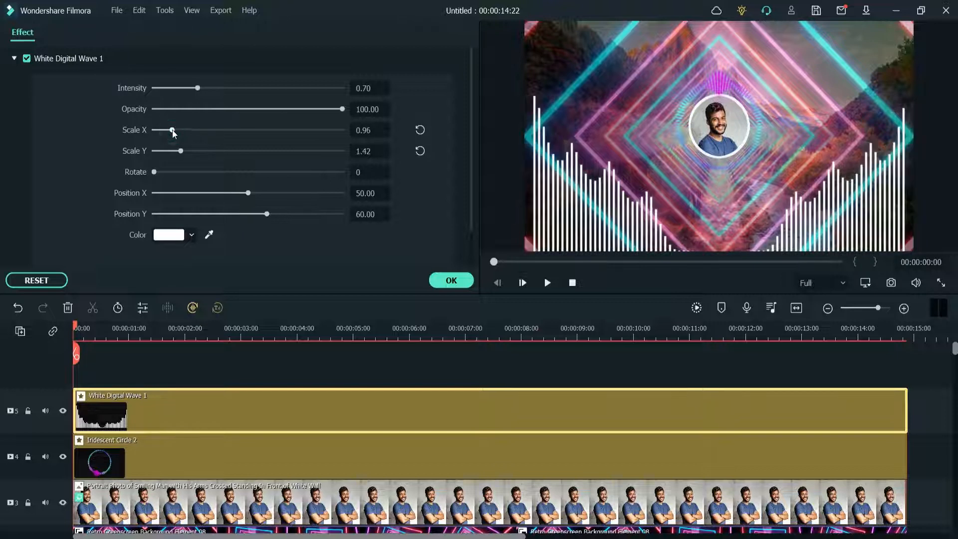
left_click_drag(197, 93, 196, 93)
left_click(461, 283)
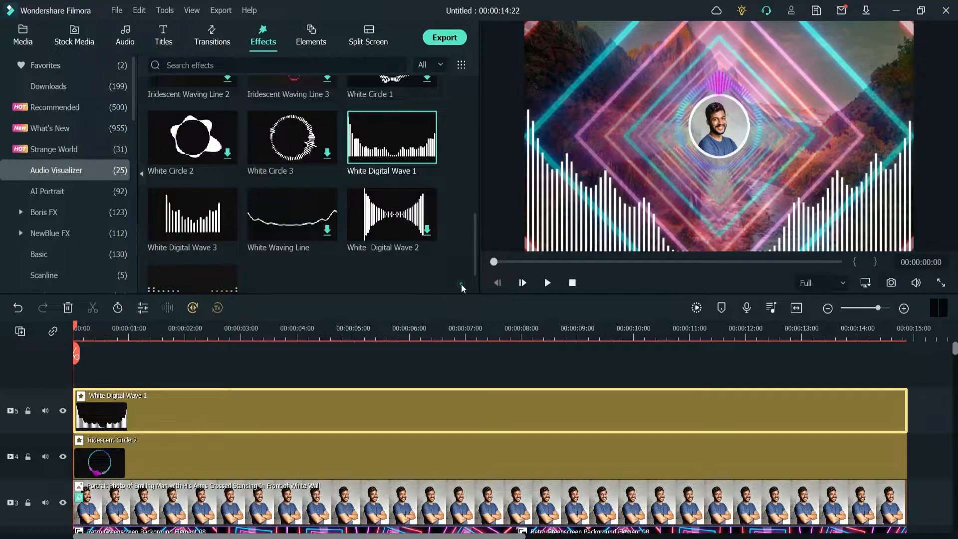
key("space")
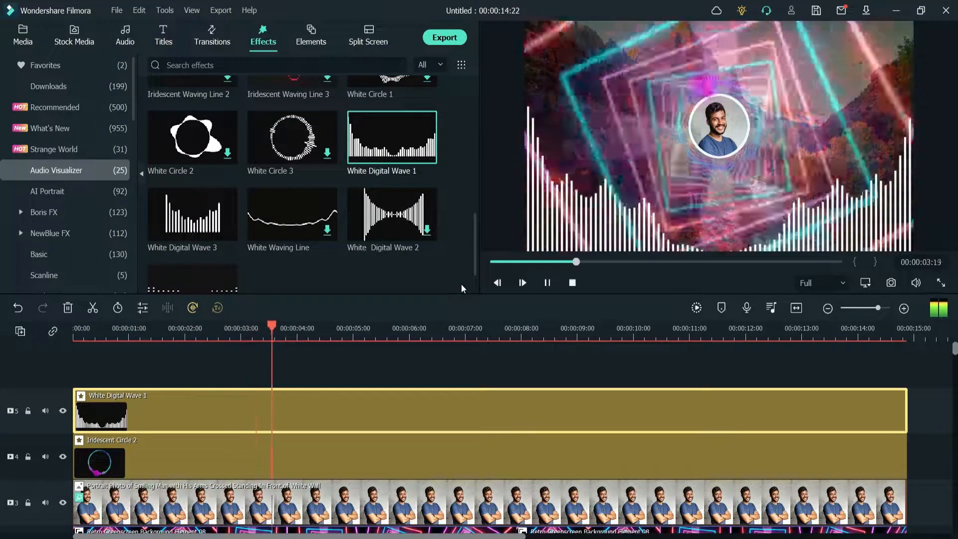
key("space")
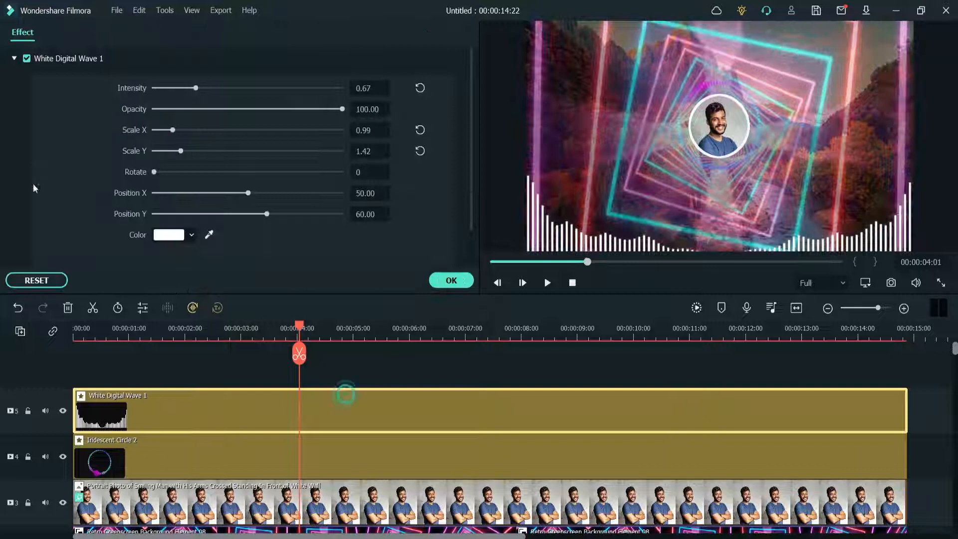
Step: Try dark red and green as the White Digital Wave 1 effect's color and play the video with the green bars
left_click(170, 236)
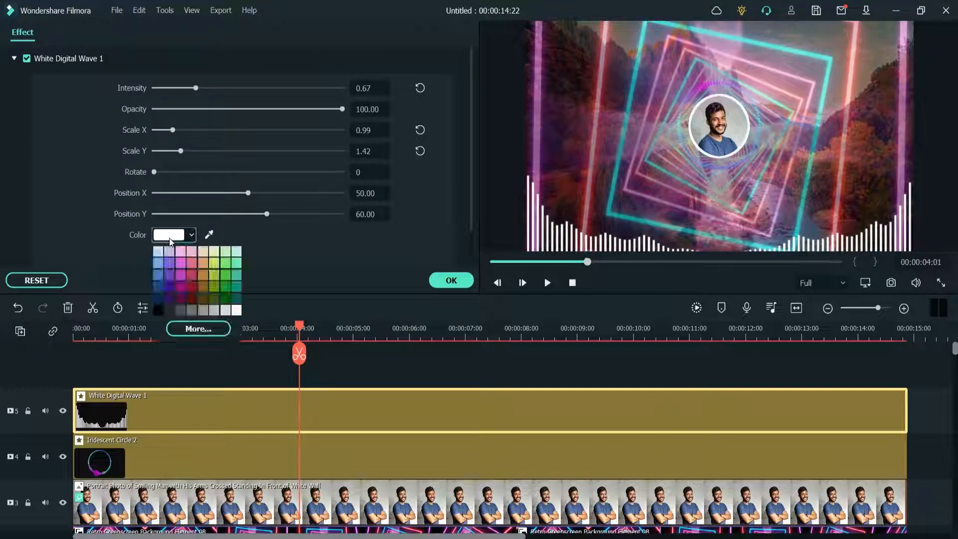
left_click(192, 299)
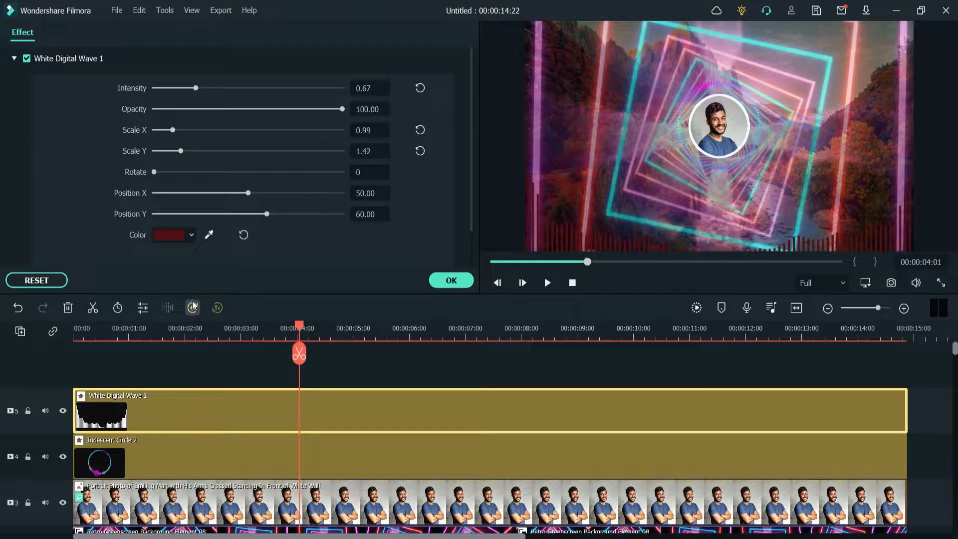
left_click(171, 237)
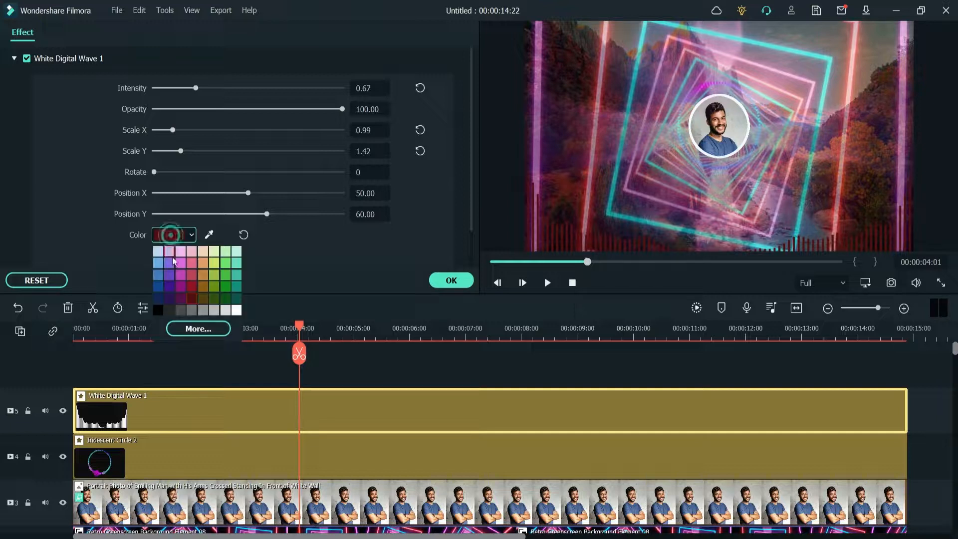
left_click(225, 281)
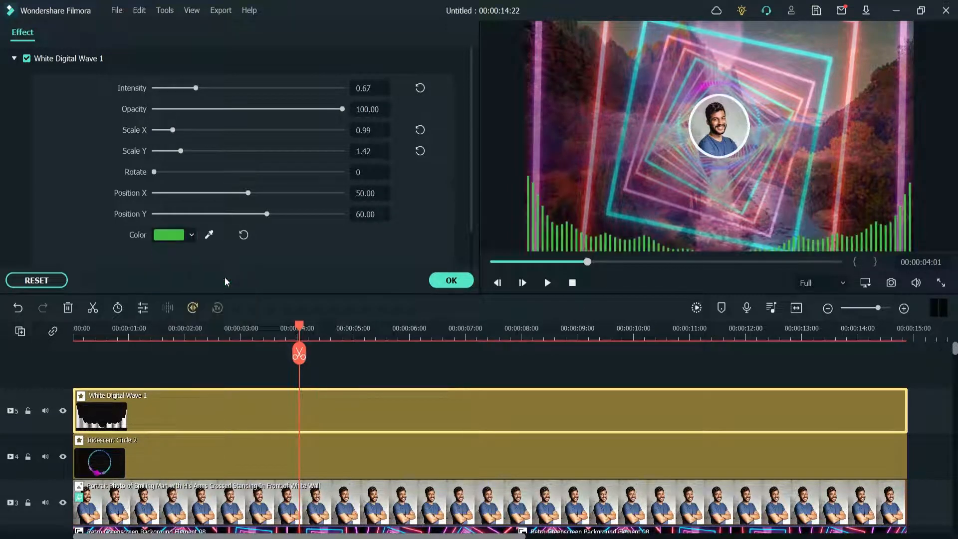
left_click(462, 281)
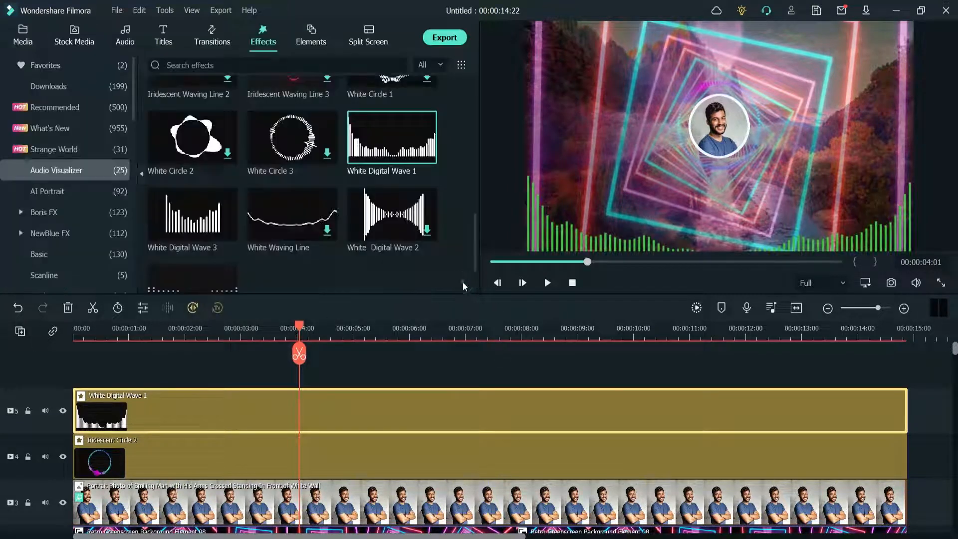
key("space")
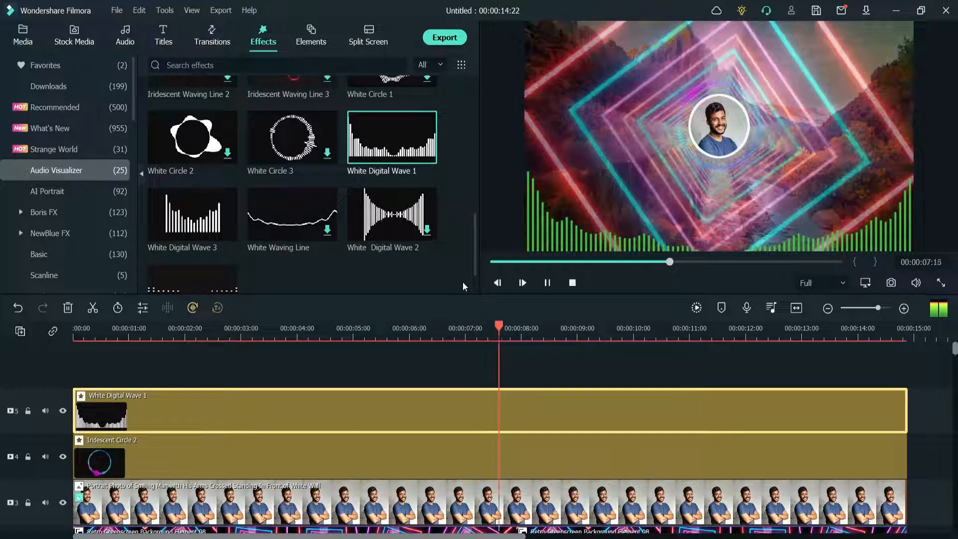
key("space")
Step: Set the White Digital Wave 1 effect's color to light yellow-green and preview the video from the start
double_click(382, 412)
left_click(184, 239)
left_click(217, 263)
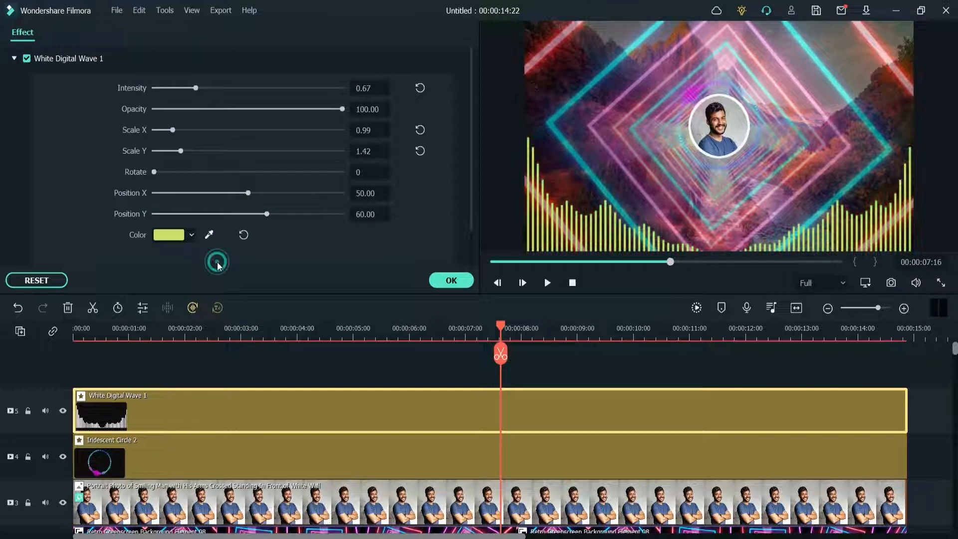
left_click(452, 281)
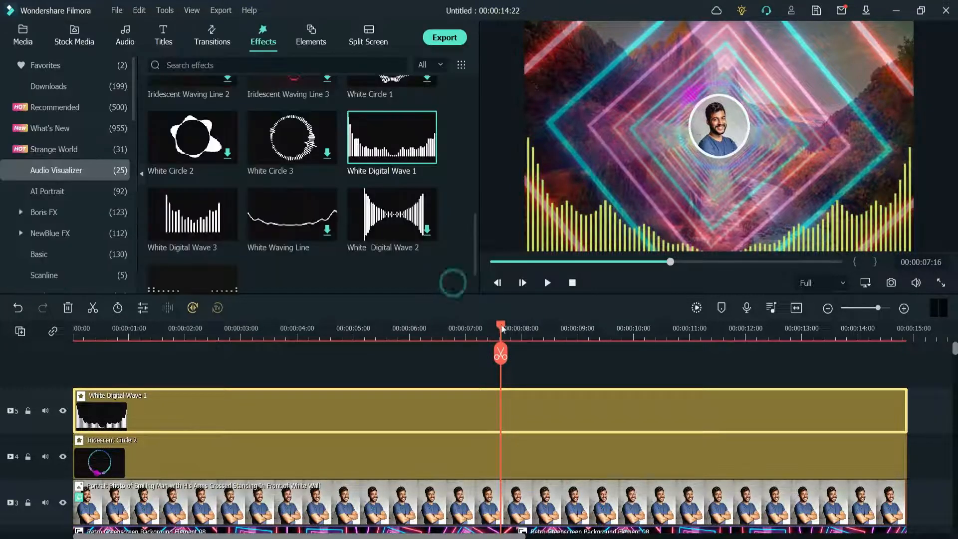
key("Home")
key("space")
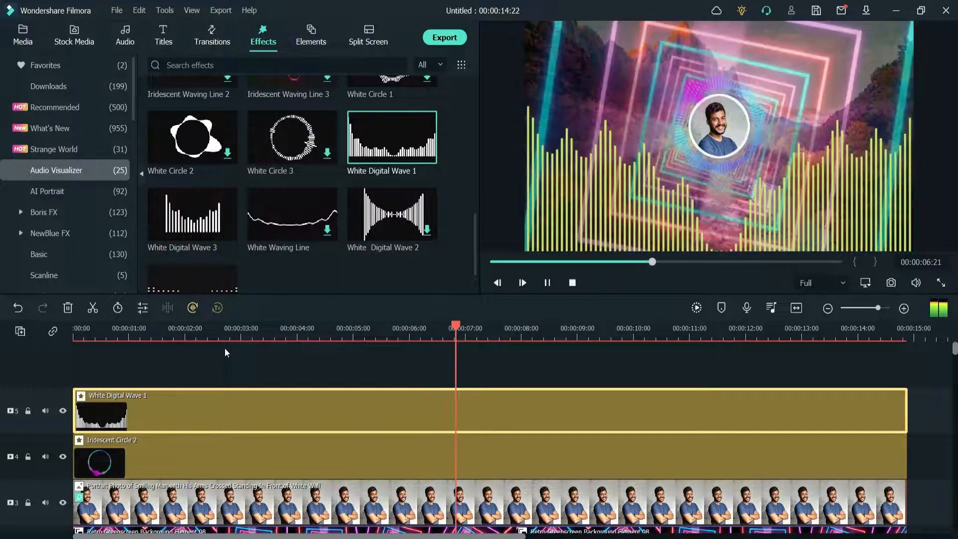
key("space")
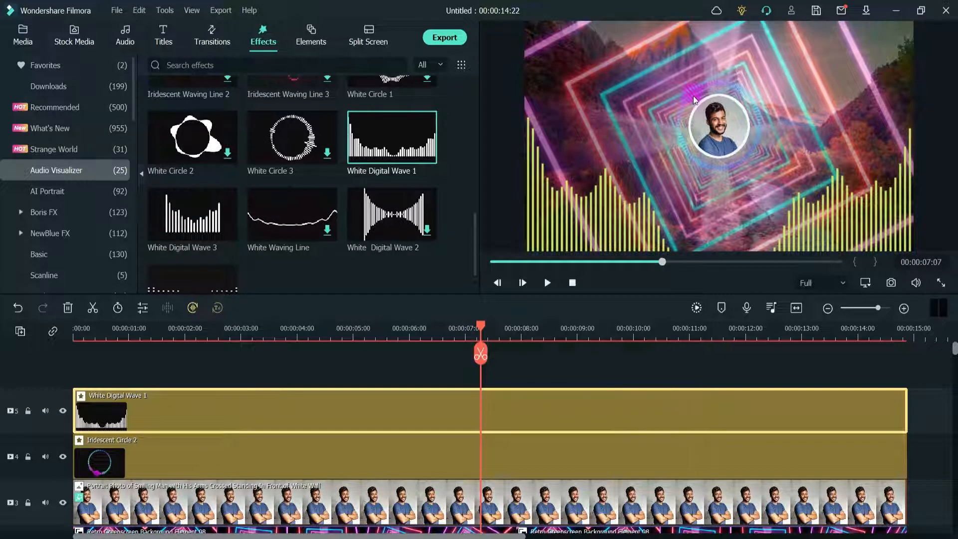
Step: Replace the Iridescent Circle 2 effect with White Circle 3 on the same track and extend it to the end of the clips
double_click(373, 509)
double_click(190, 415)
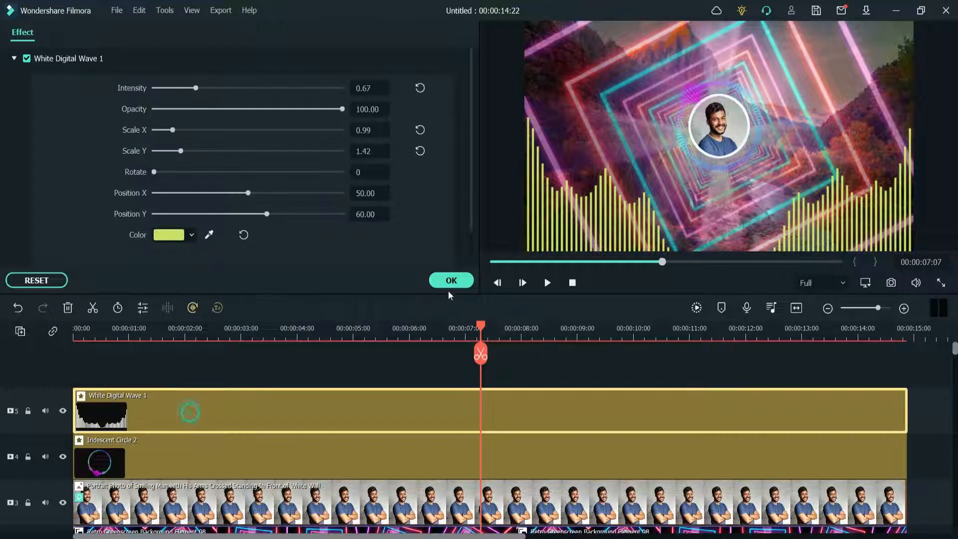
double_click(237, 463)
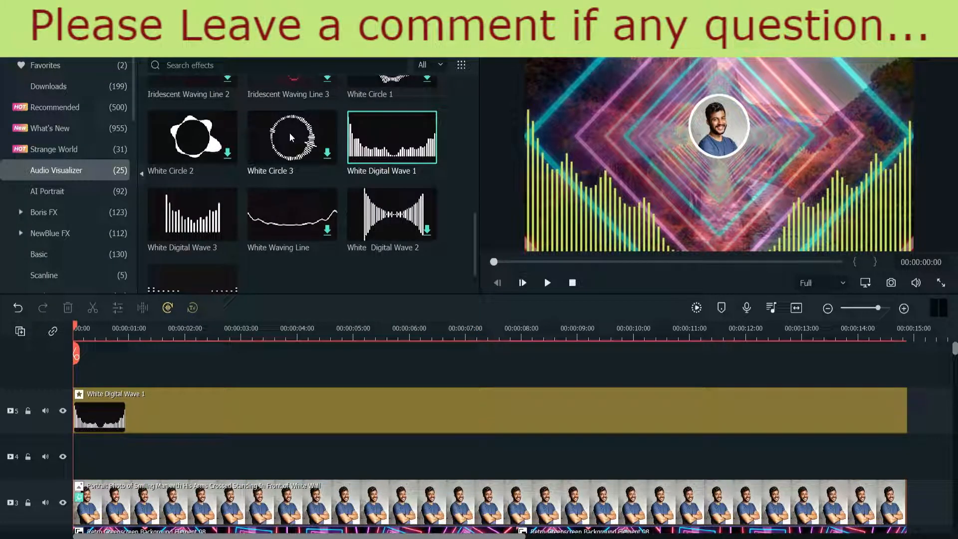
left_click(290, 137)
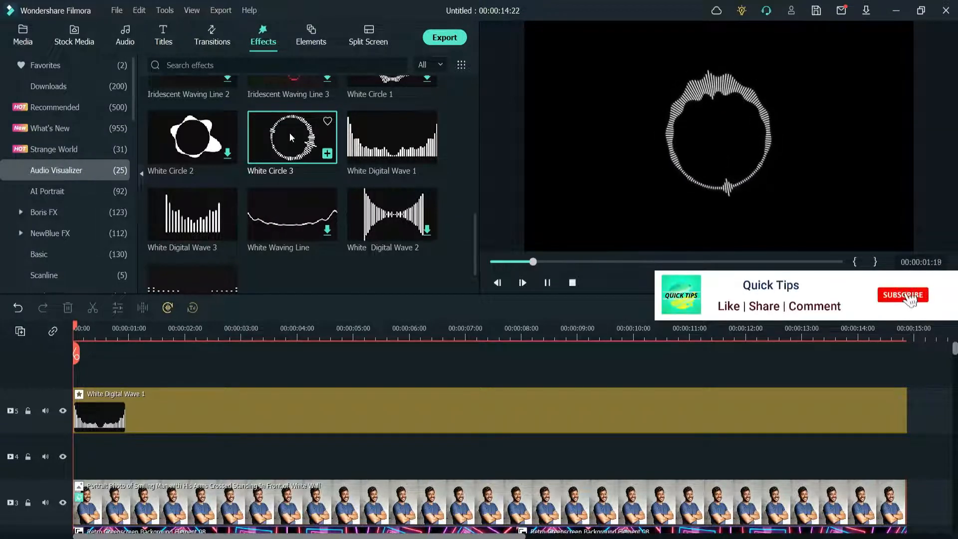
left_click_drag(290, 135, 81, 465)
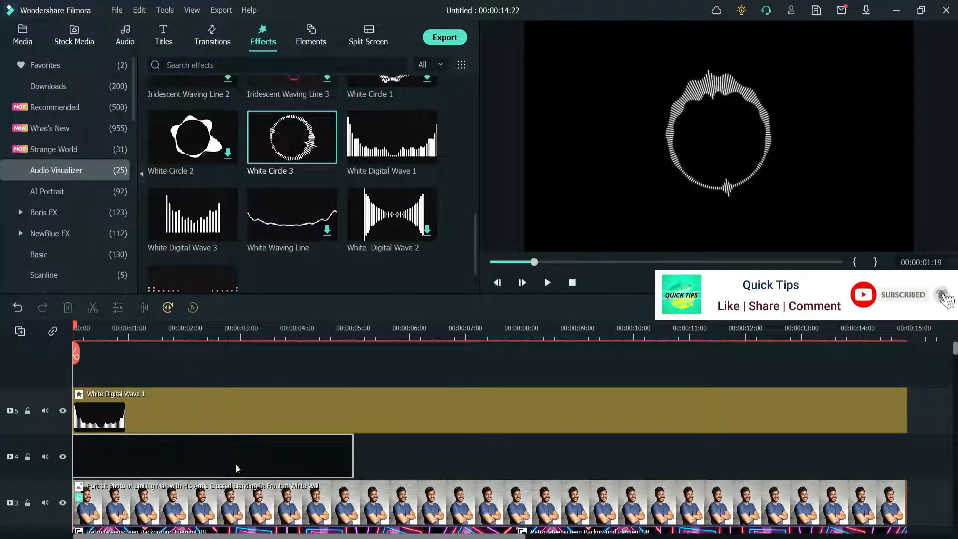
left_click_drag(238, 468, 238, 468)
left_click_drag(353, 459, 910, 473)
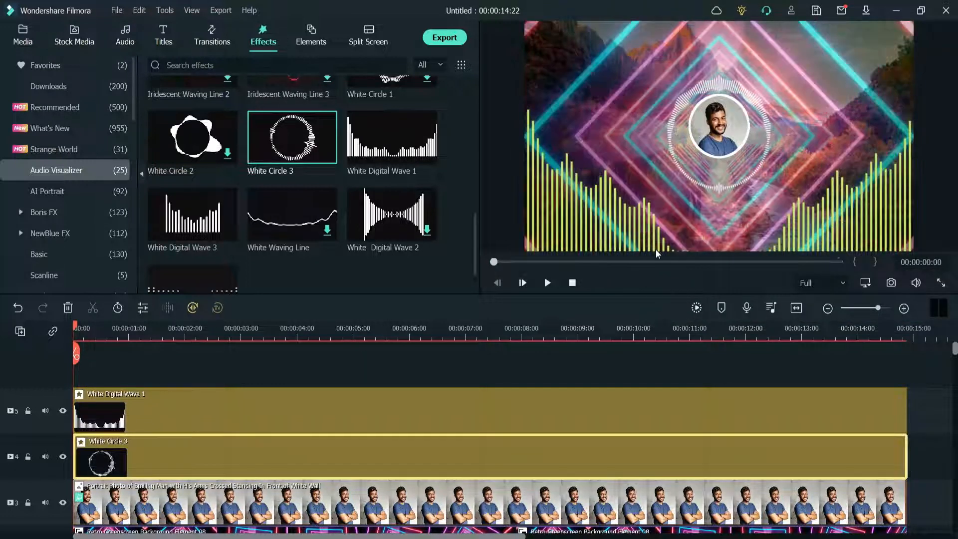
Step: Set the White Circle 3 effect's Intensity to 1.30, Radius to 1.69 and Position Y to 47.35 to fit it around the portrait
double_click(392, 463)
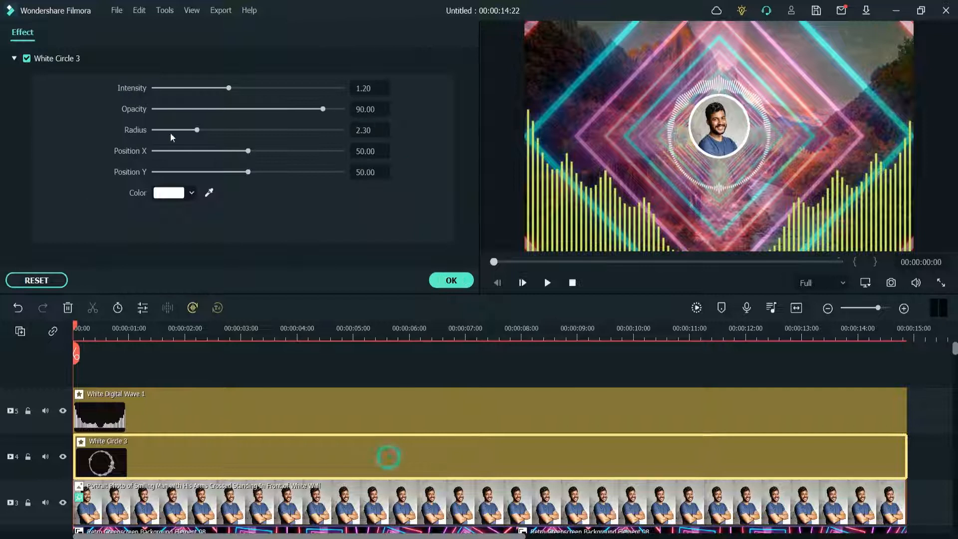
left_click_drag(197, 131, 185, 132)
left_click_drag(244, 174, 242, 172)
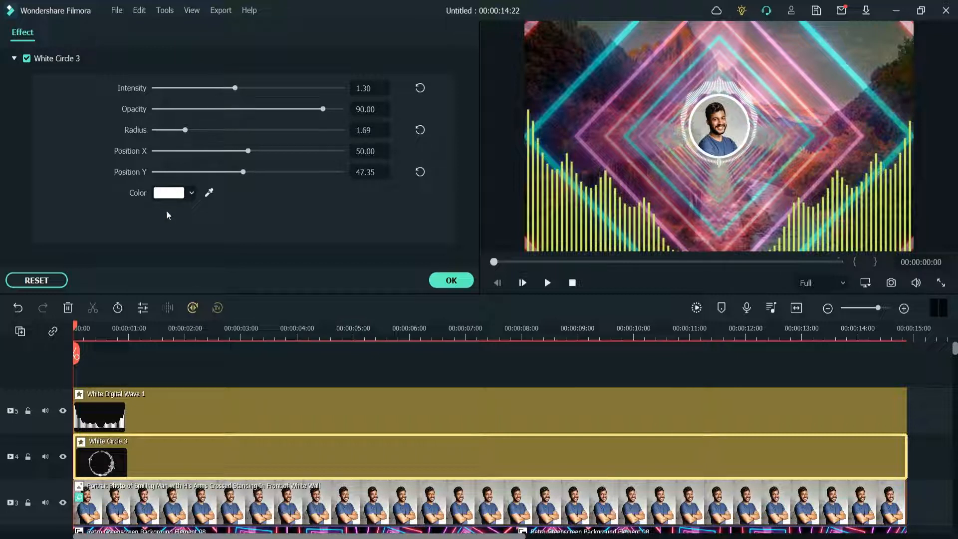
Step: Try black as the White Circle 3 effect's color and preview the video
left_click(179, 193)
left_click(157, 269)
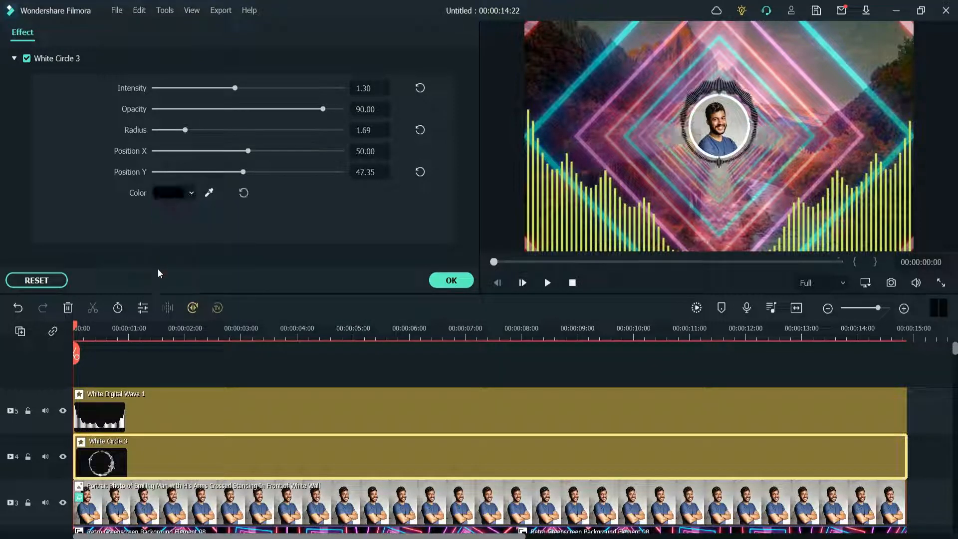
left_click(448, 283)
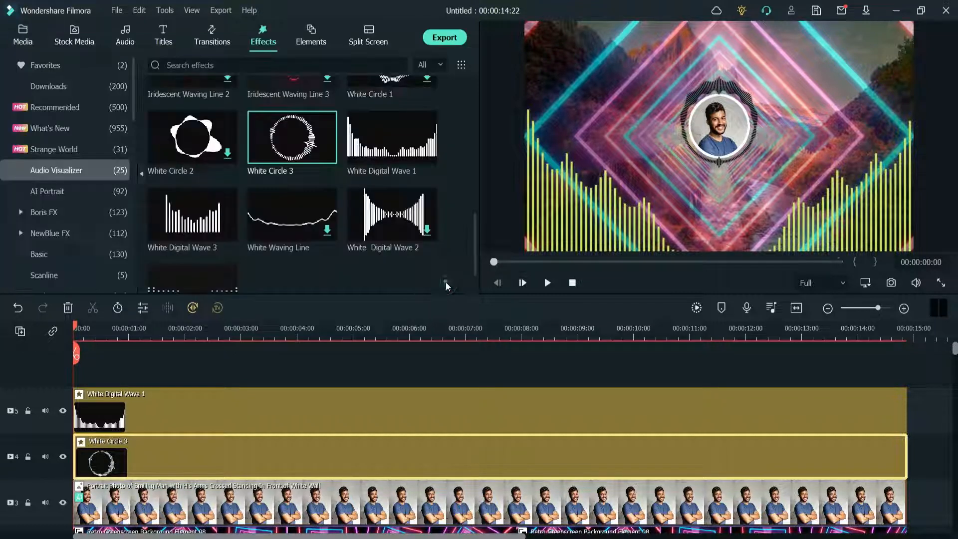
key("space")
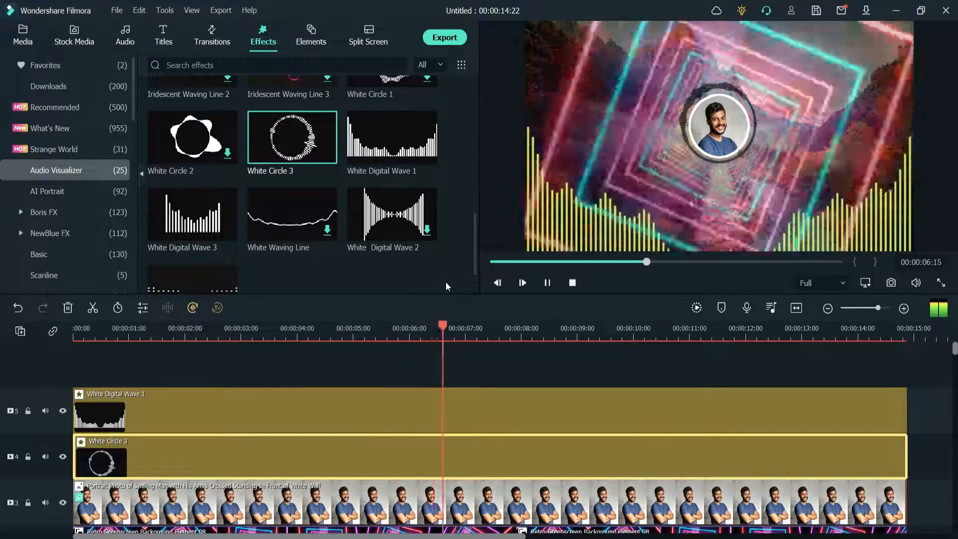
key("space")
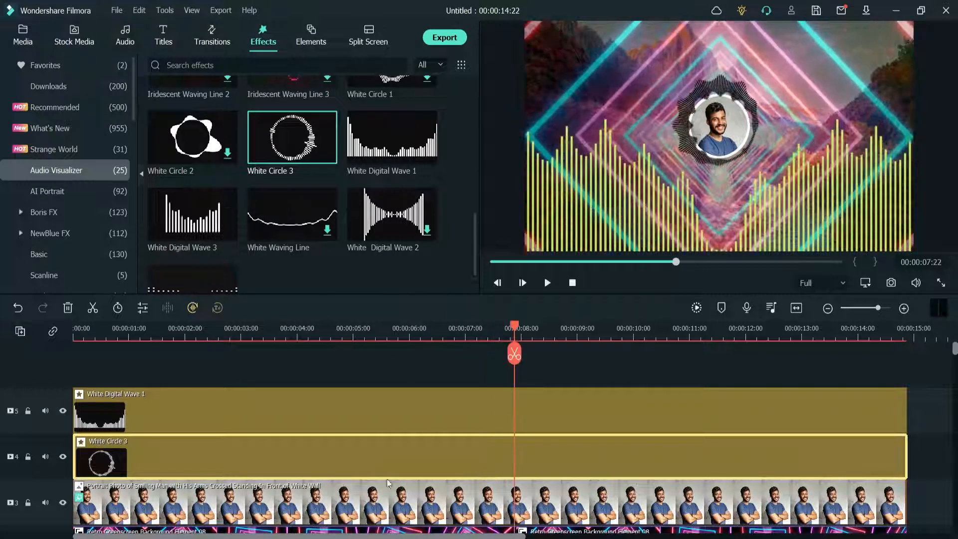
Step: Set the White Circle 3 effect's color to dark red and its Intensity to 1.48, and play the video from the start
double_click(376, 465)
left_click(170, 194)
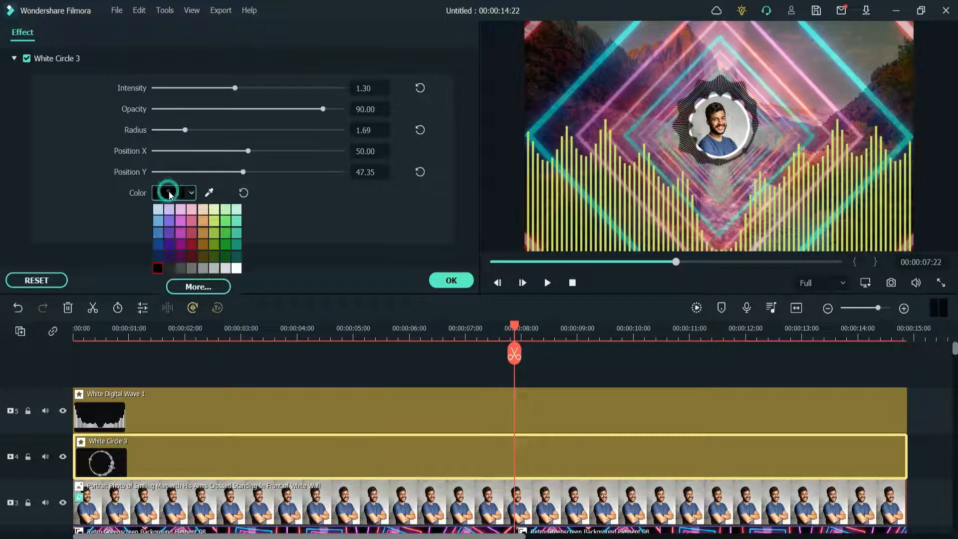
left_click(192, 259)
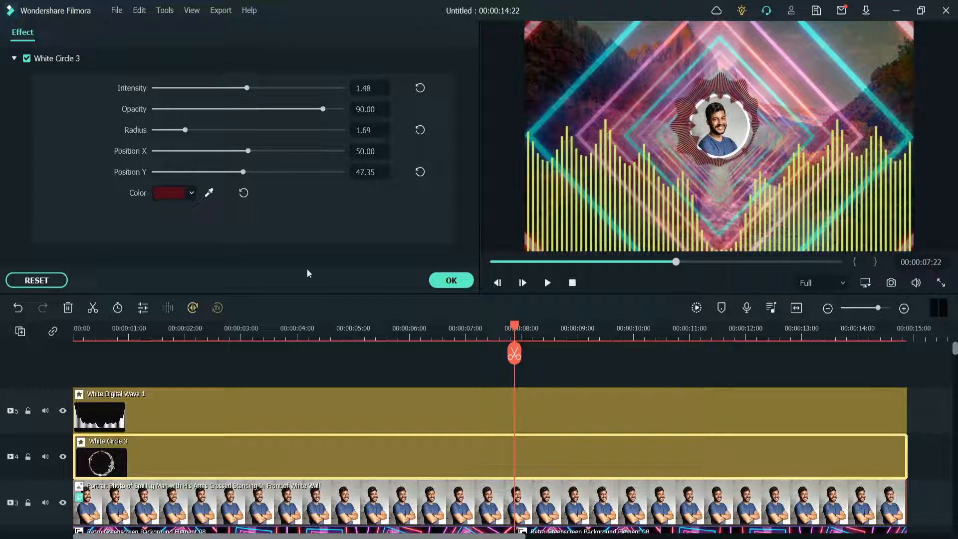
left_click(451, 280)
left_click_drag(509, 325, 8, 324)
key("space")
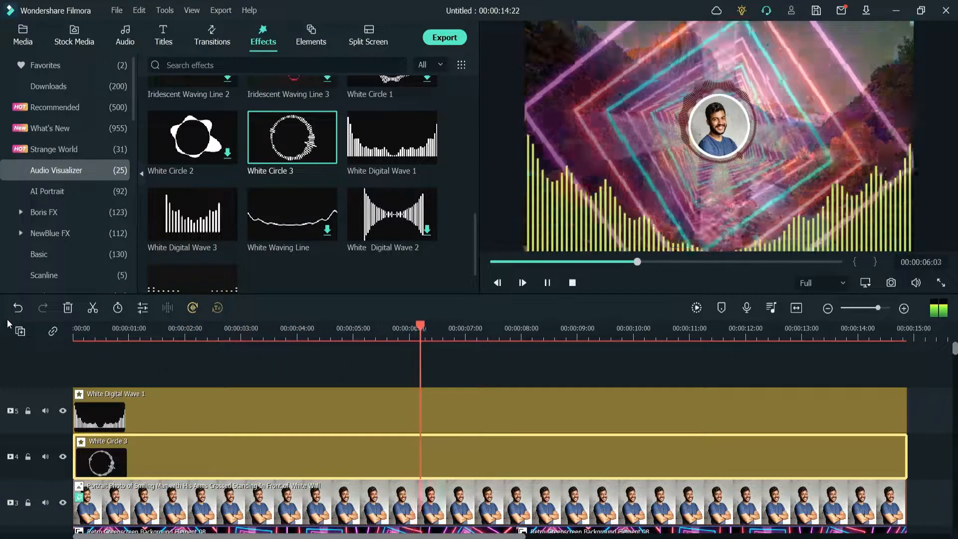
Step: Stop playback, add the downloaded Art Title 01 on a new track above the effects and extend it to the end of the clips
key("space")
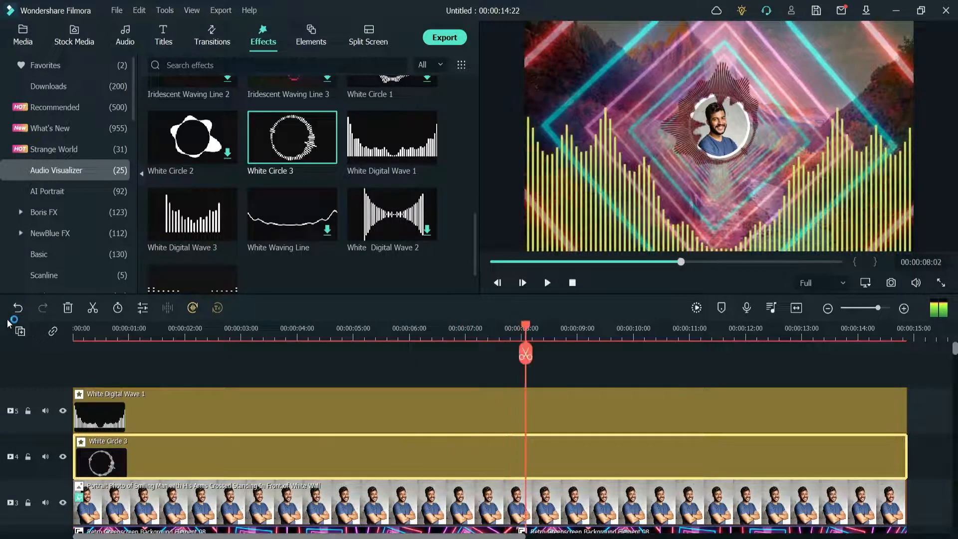
left_click(163, 39)
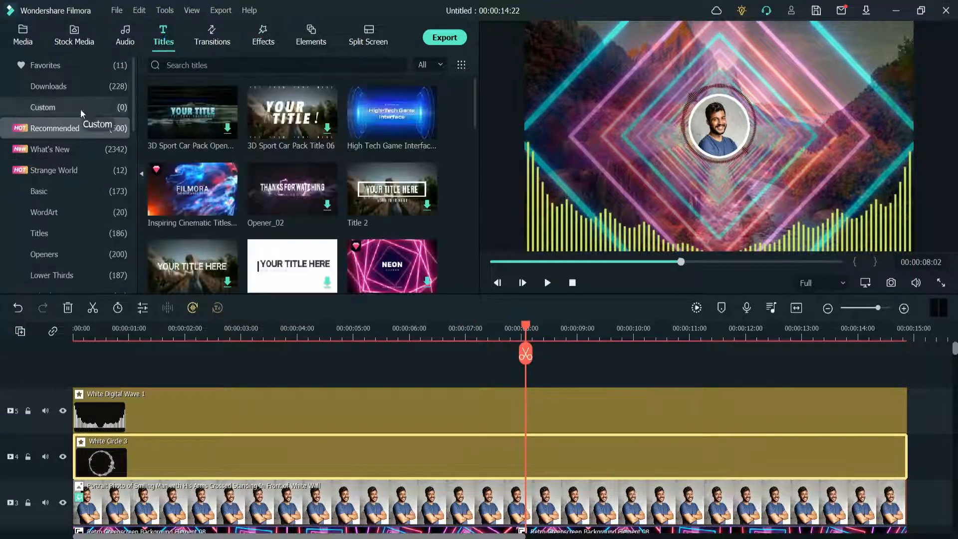
left_click(64, 73)
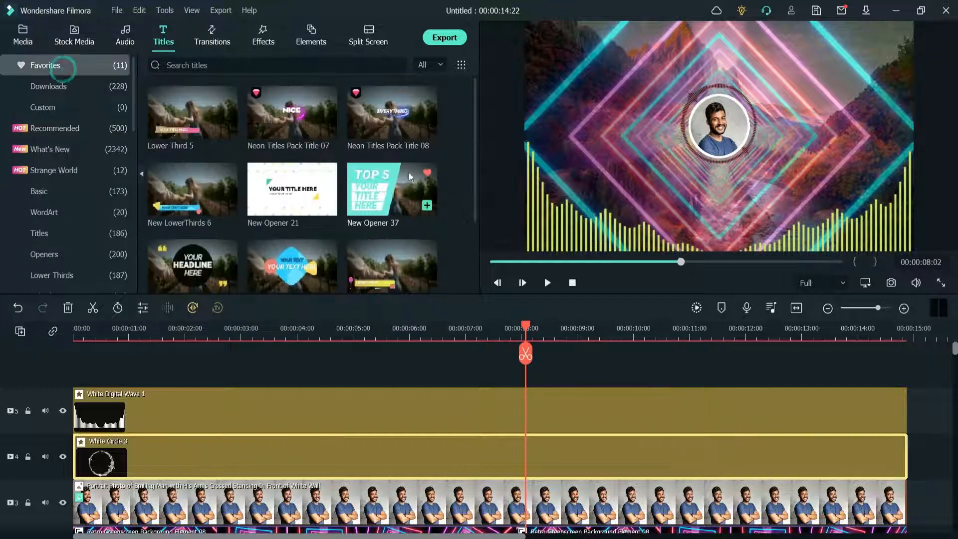
left_click(52, 84)
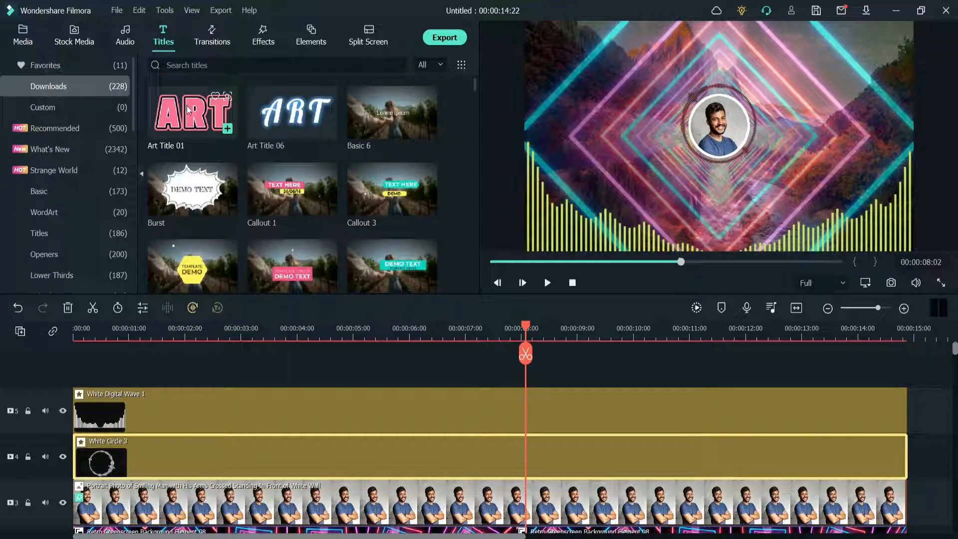
left_click_drag(102, 346, 104, 384)
left_click_drag(353, 413, 907, 414)
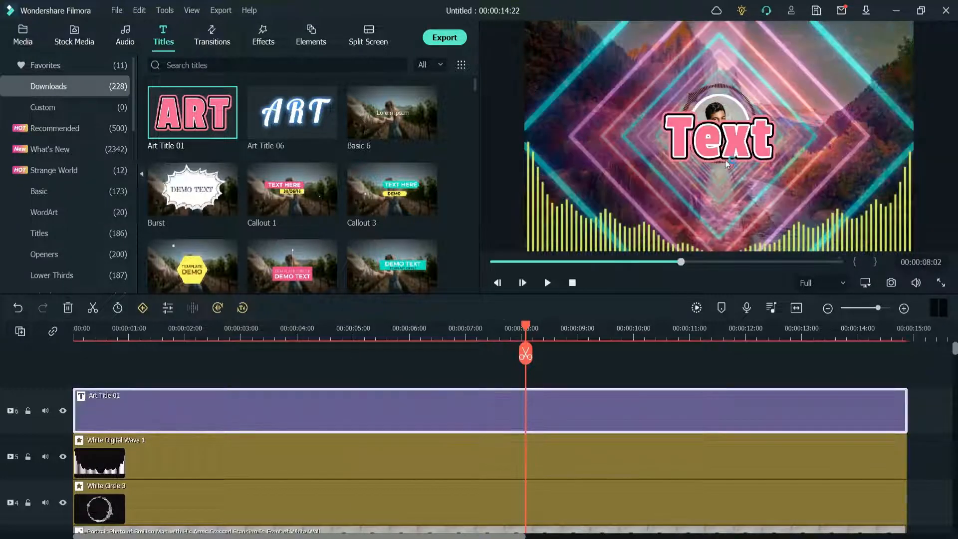
Step: Position the title above the portrait and make it read "Audio Visualization" at font size 60
left_click_drag(724, 138, 723, 57)
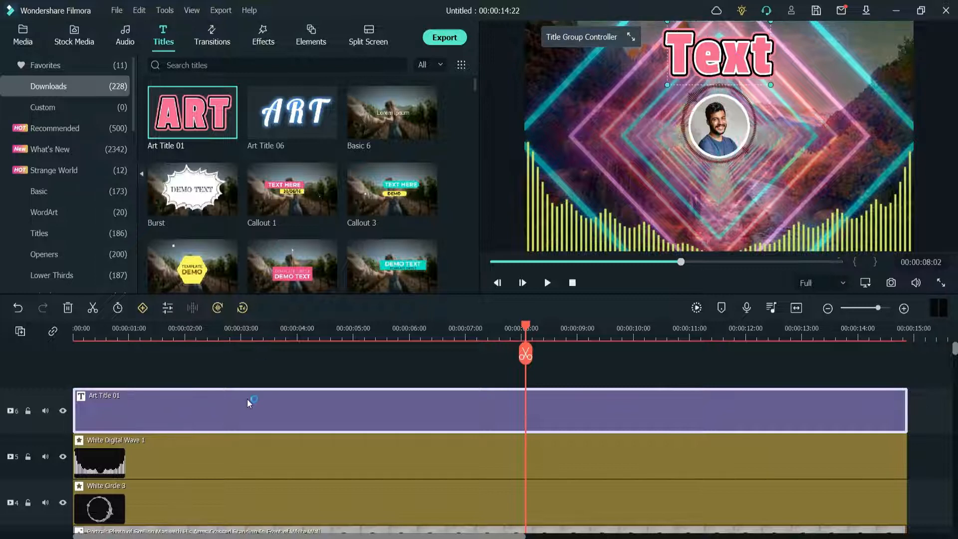
type("Audio Visualization")
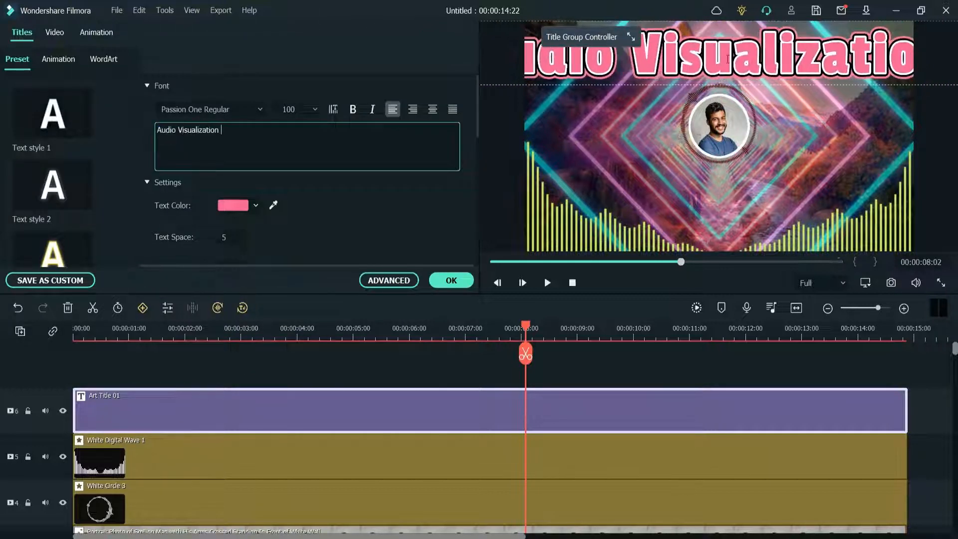
double_click(283, 107)
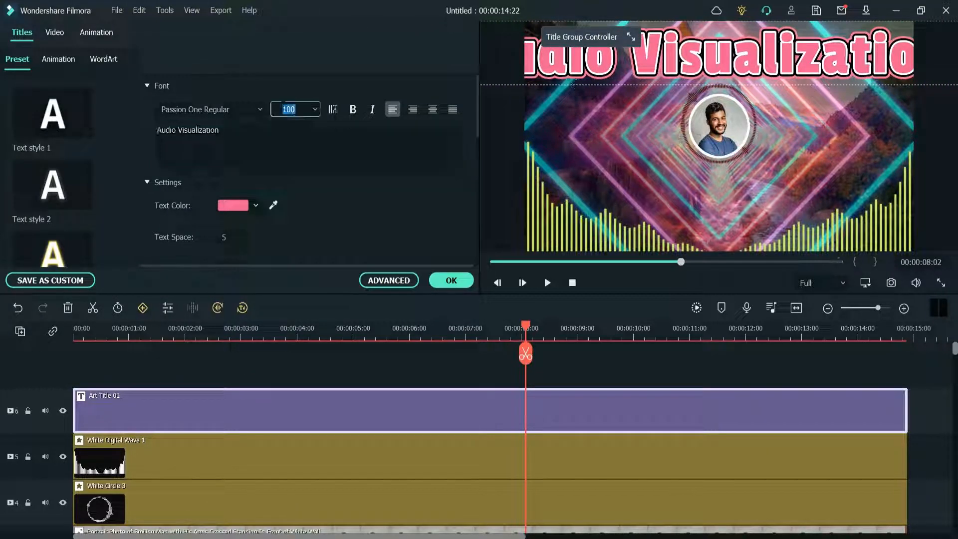
type("70")
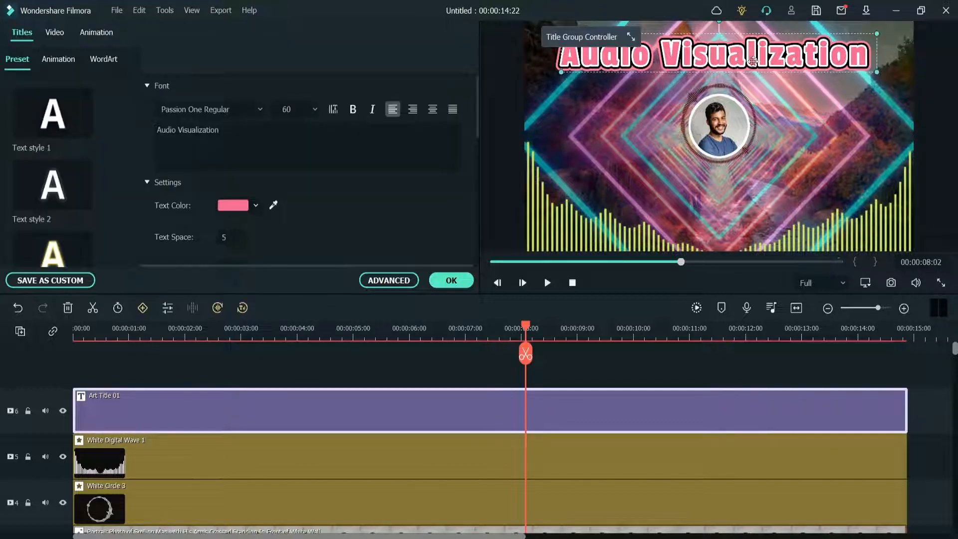
left_click(463, 283)
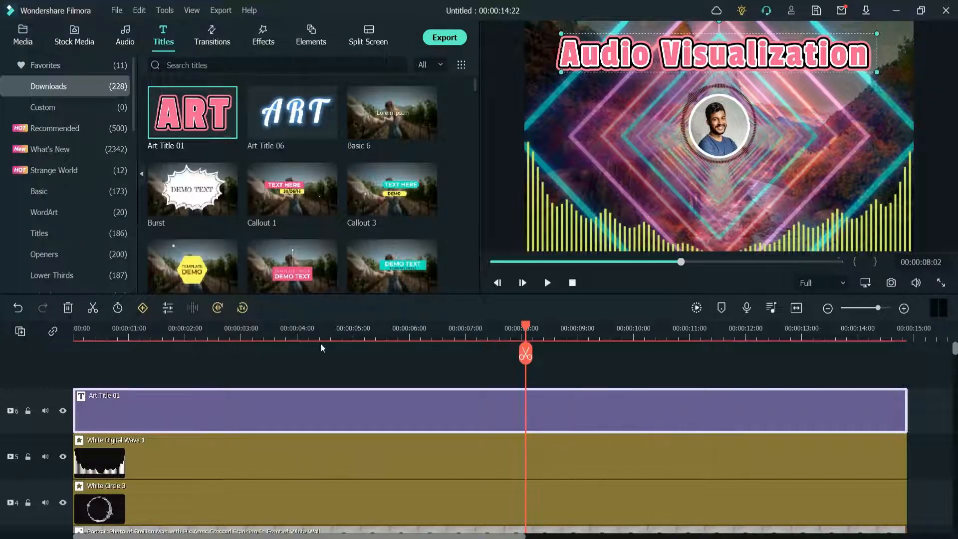
Step: Apply the Zoom In preset animation to the Art Title 01 clip and preview the video from the start
double_click(330, 414)
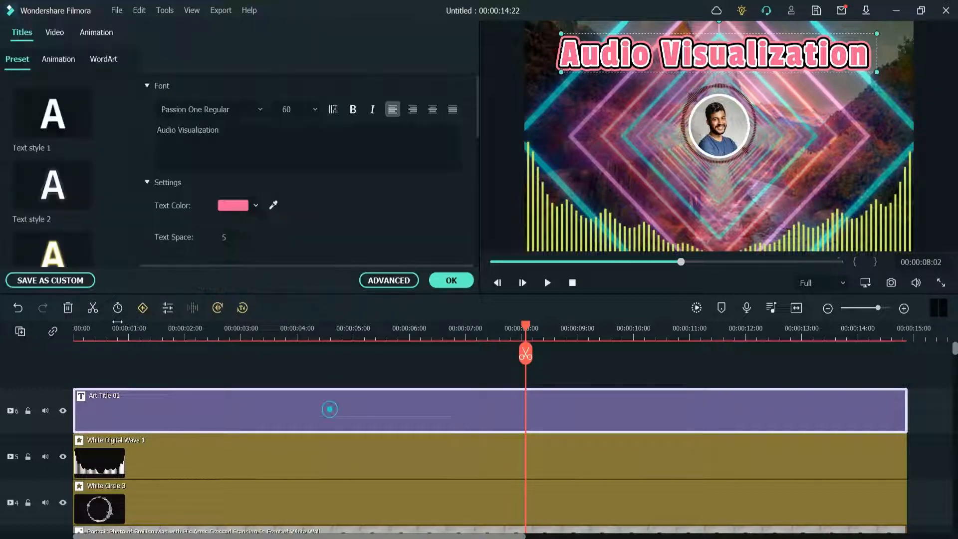
left_click(97, 33)
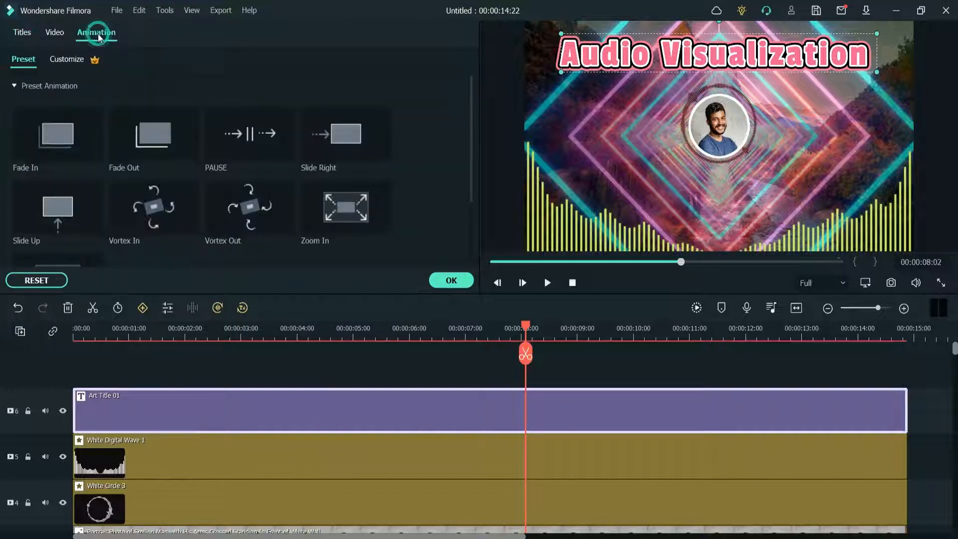
double_click(347, 219)
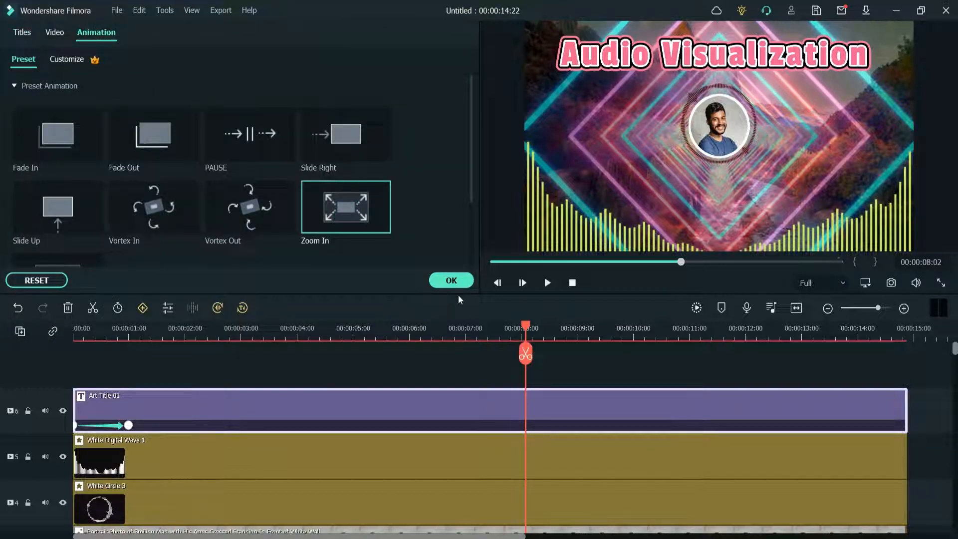
left_click(452, 281)
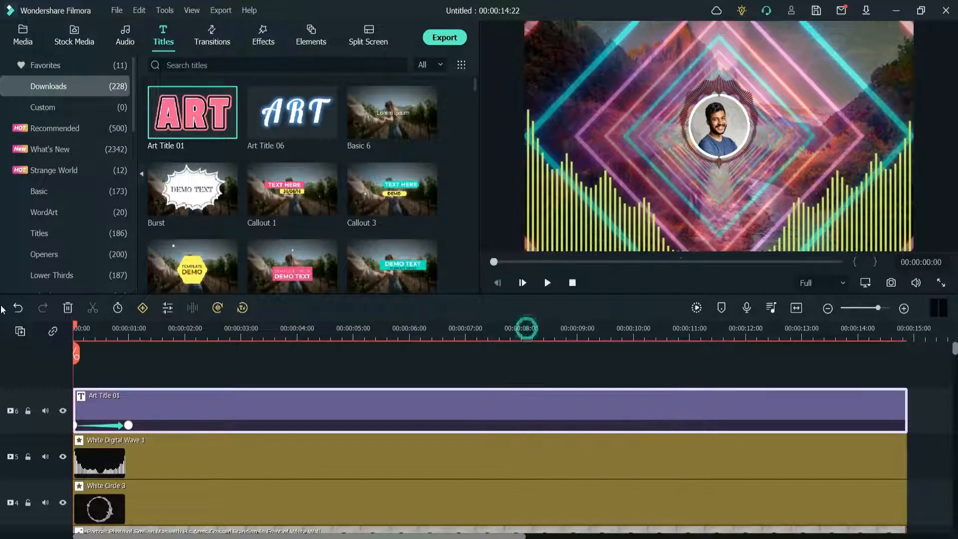
key("space")
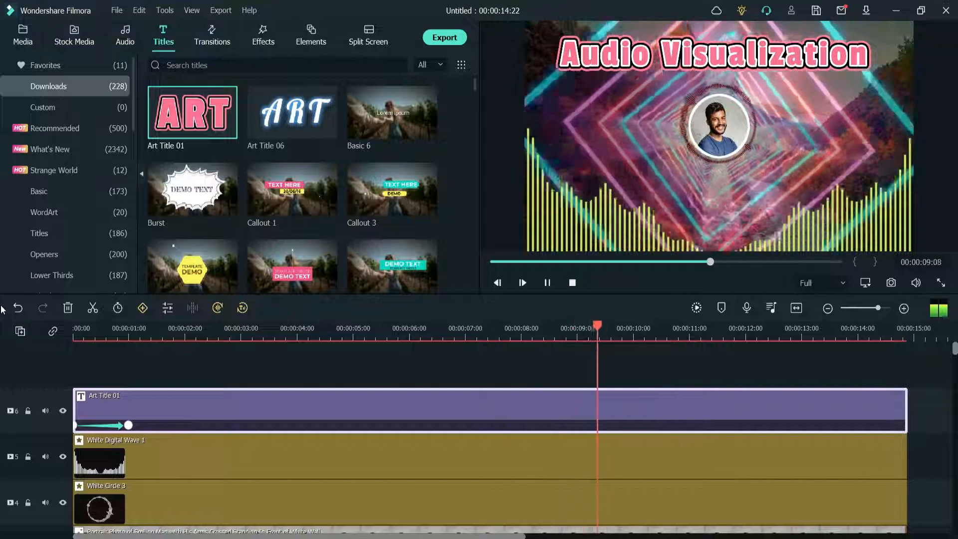
key("space")
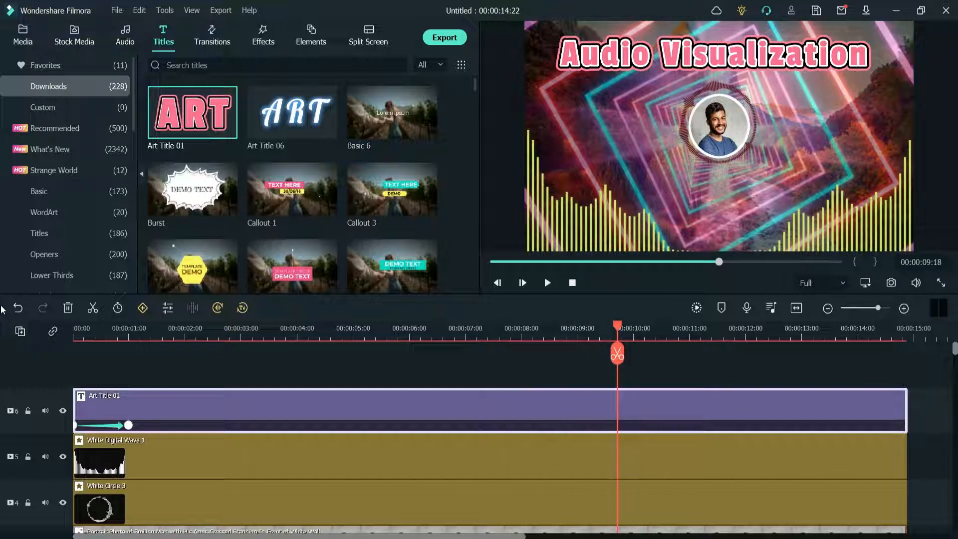